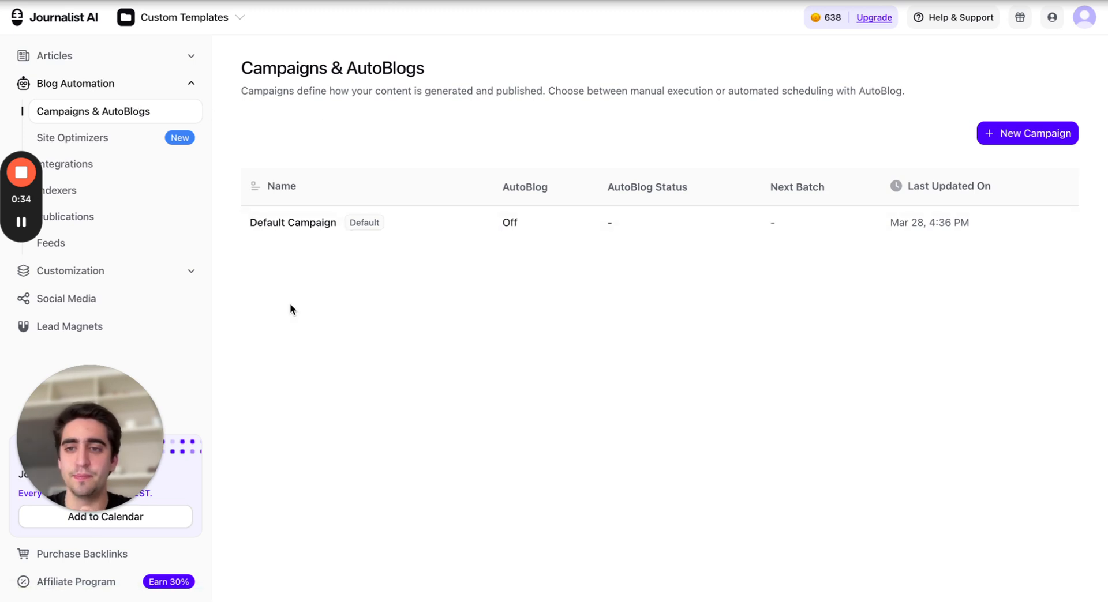
# Open the Default Campaign and switch to its Article Templates section
pyautogui.click(1028, 136)
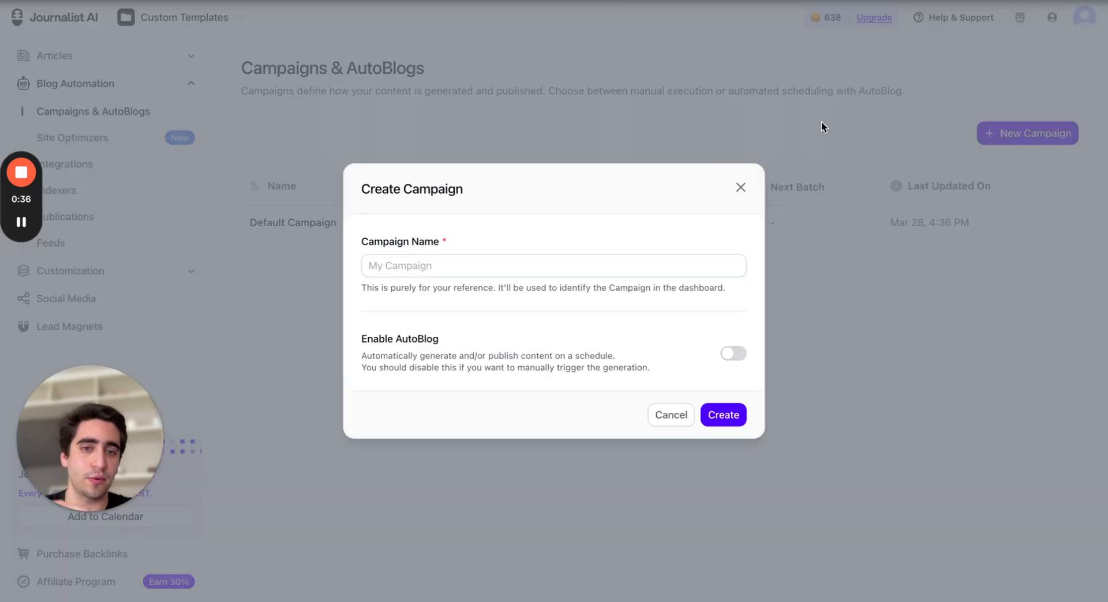
pyautogui.click(740, 189)
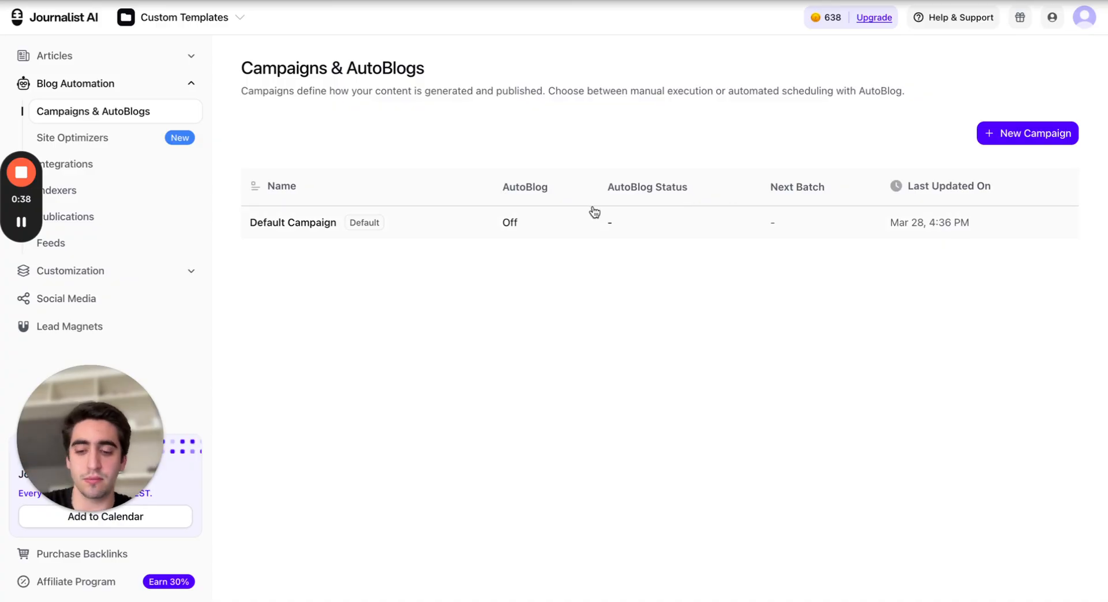
pyautogui.click(427, 226)
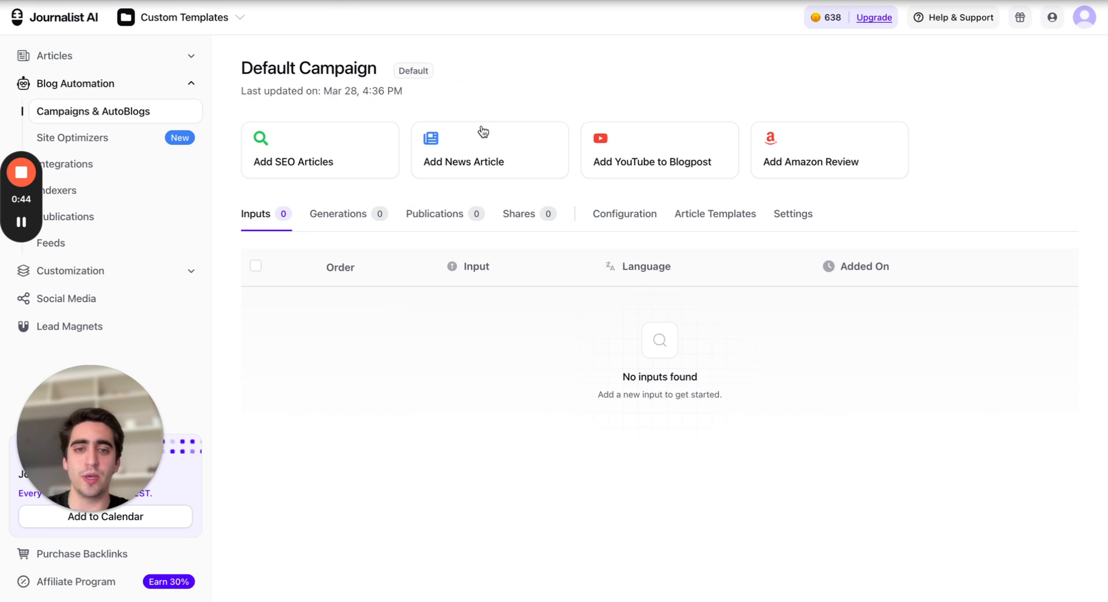
pyautogui.click(700, 228)
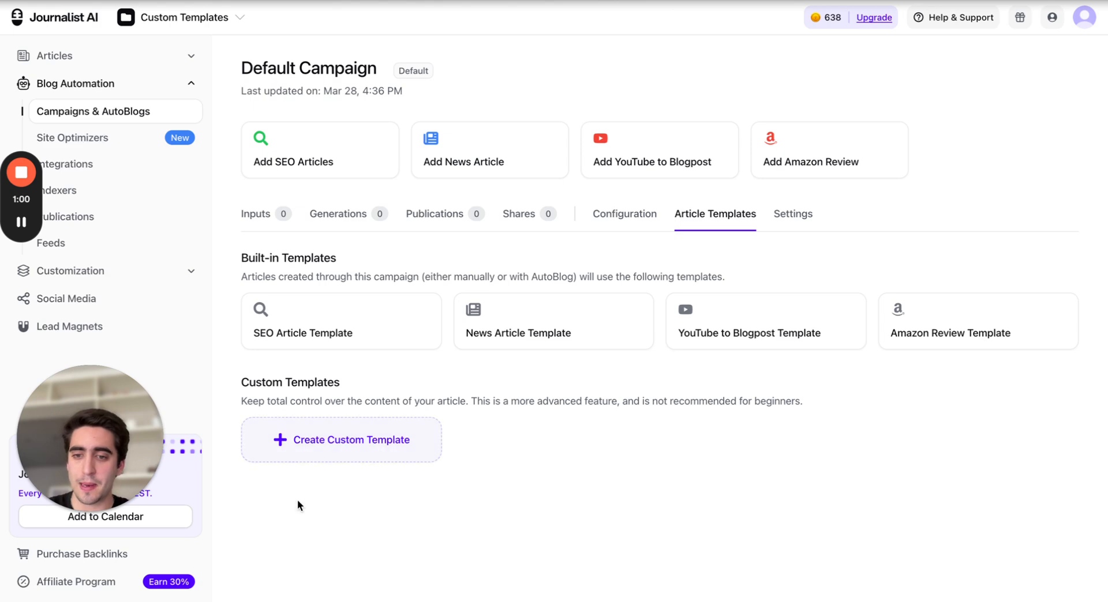
# Start a new custom template and name it Car Review article
pyautogui.click(348, 451)
pyautogui.scroll(-1, 324, 396)
pyautogui.scroll(1, 324, 396)
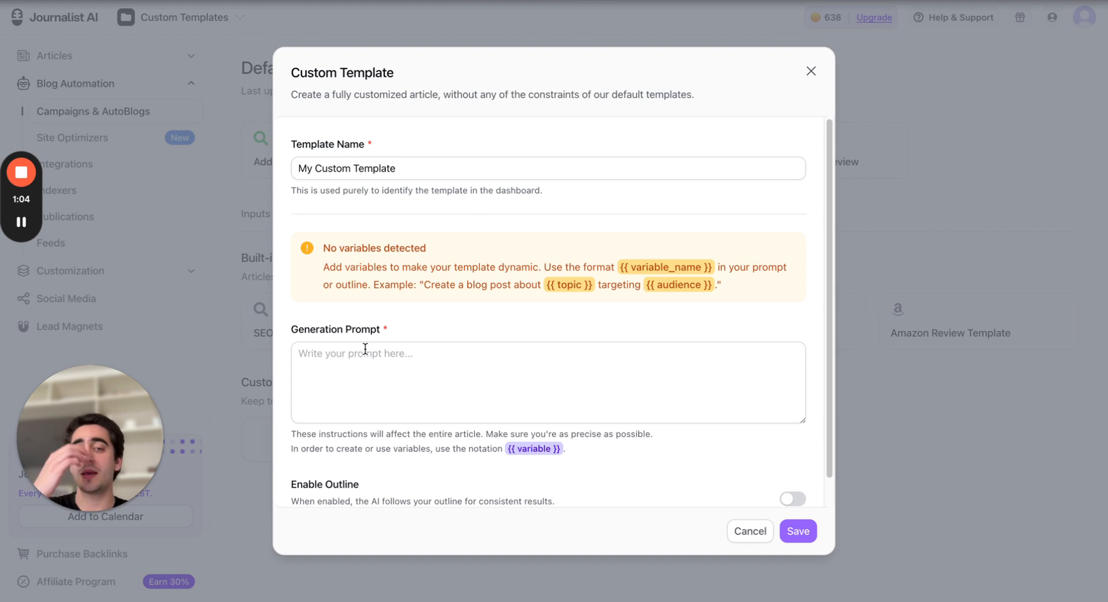
pyautogui.click(447, 165)
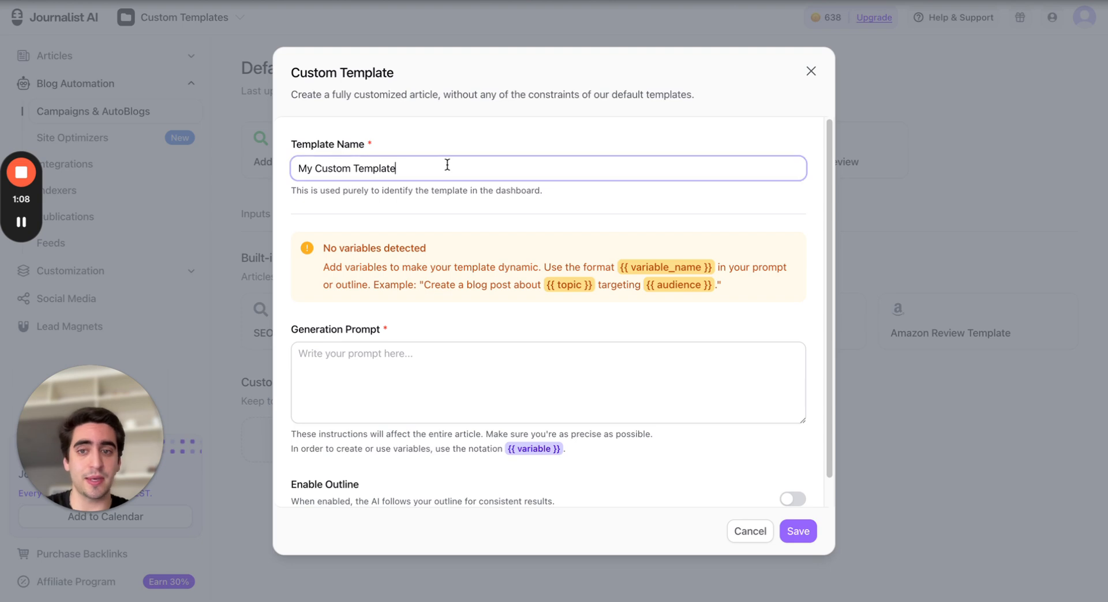
pyautogui.hotkey('ctrl', 'a')
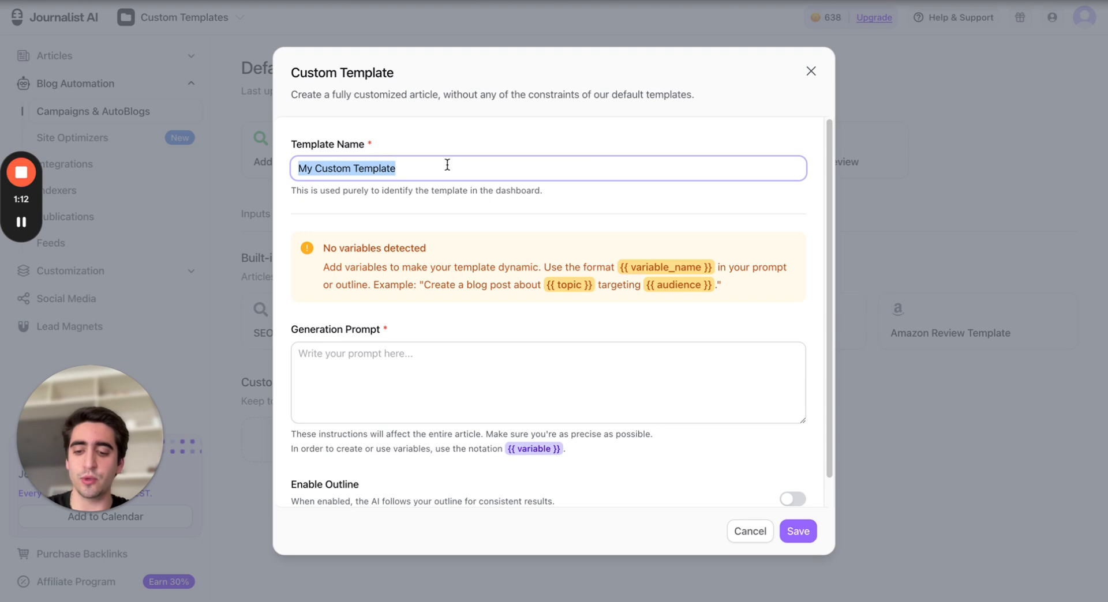
pyautogui.write('Car Re')
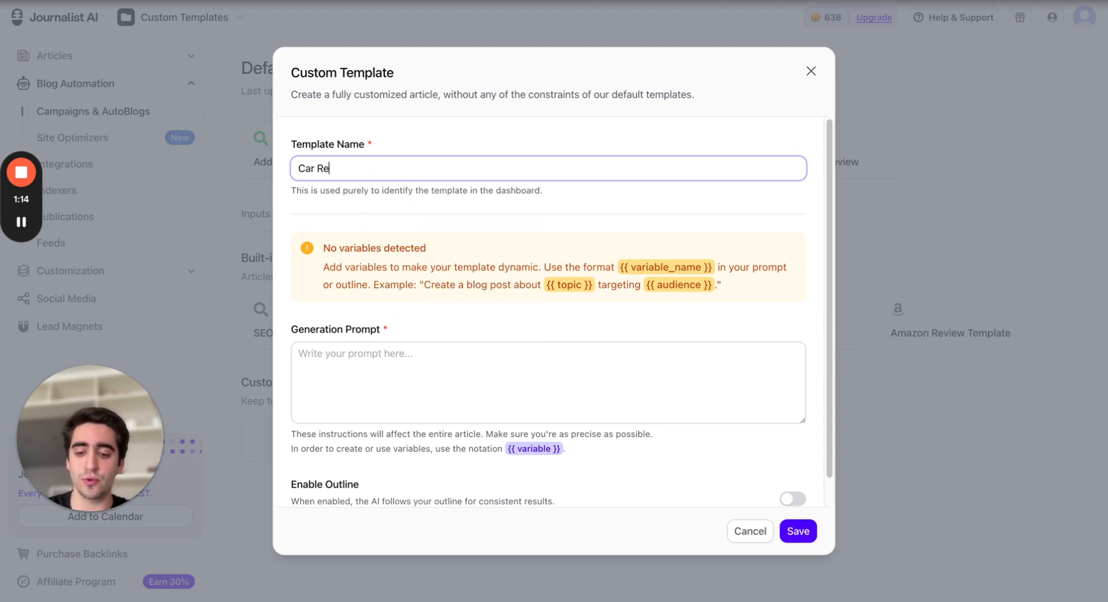
pyautogui.write('view article')
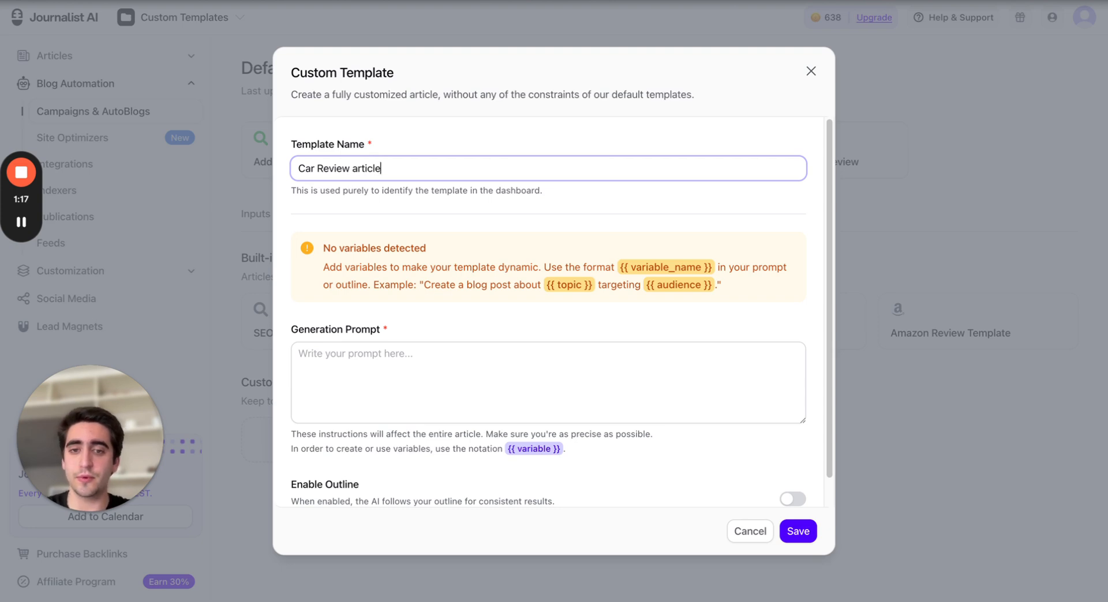
# Enable the outline option for the custom template
pyautogui.click(484, 118)
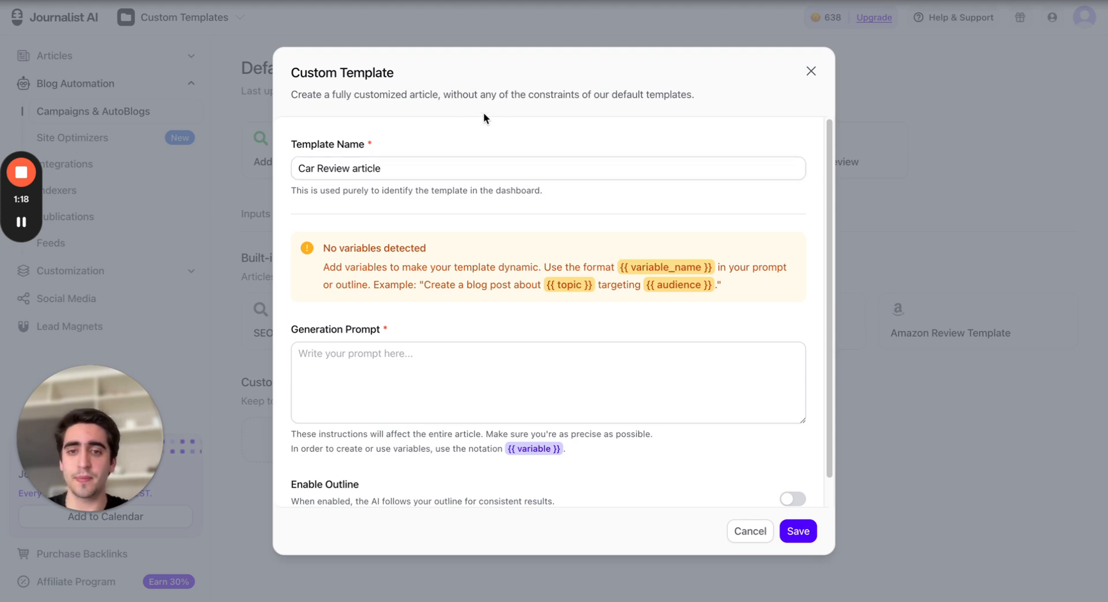
pyautogui.scroll(-1, 529, 314)
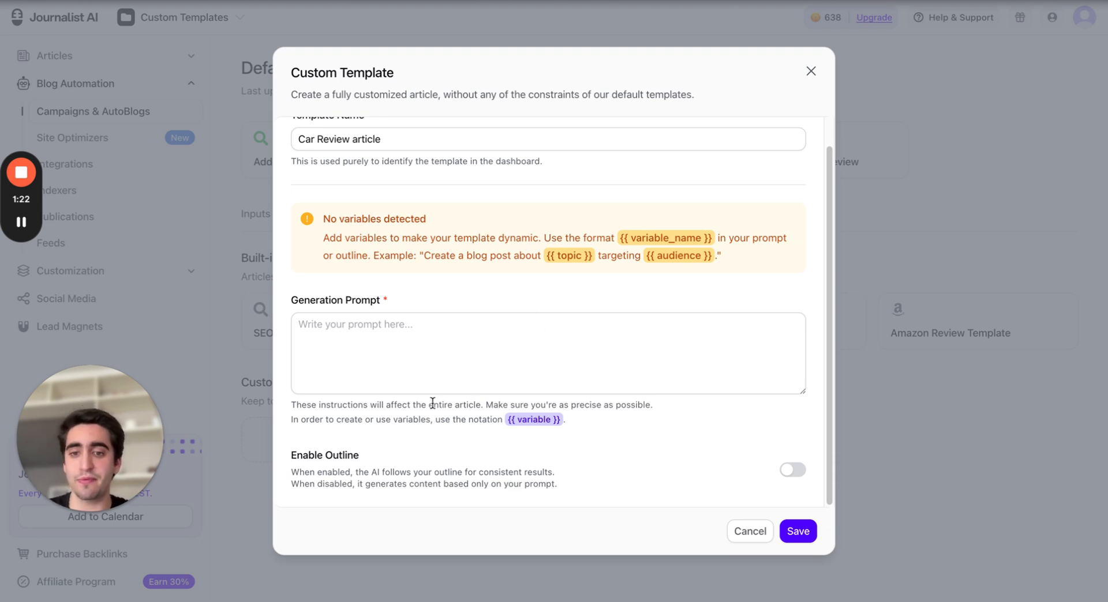
pyautogui.scroll(1, 579, 333)
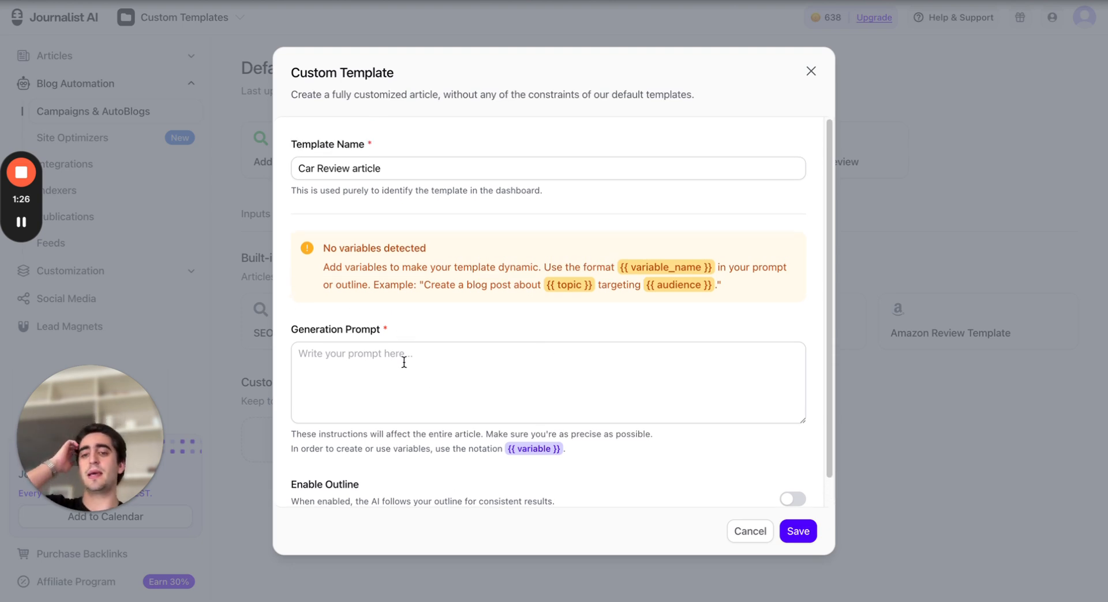
pyautogui.scroll(-1, 404, 362)
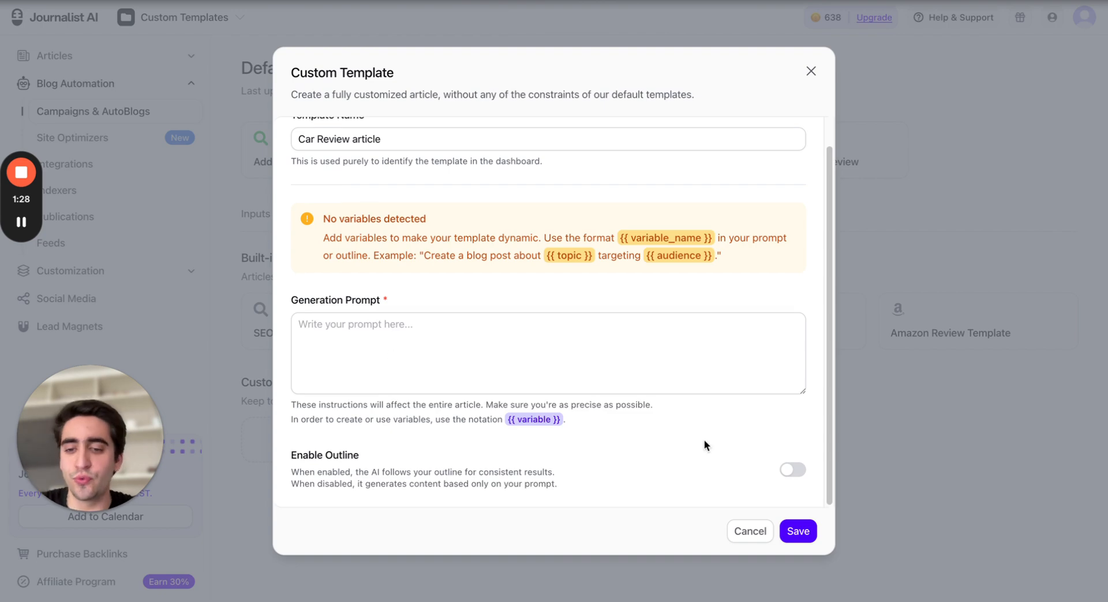
pyautogui.click(794, 472)
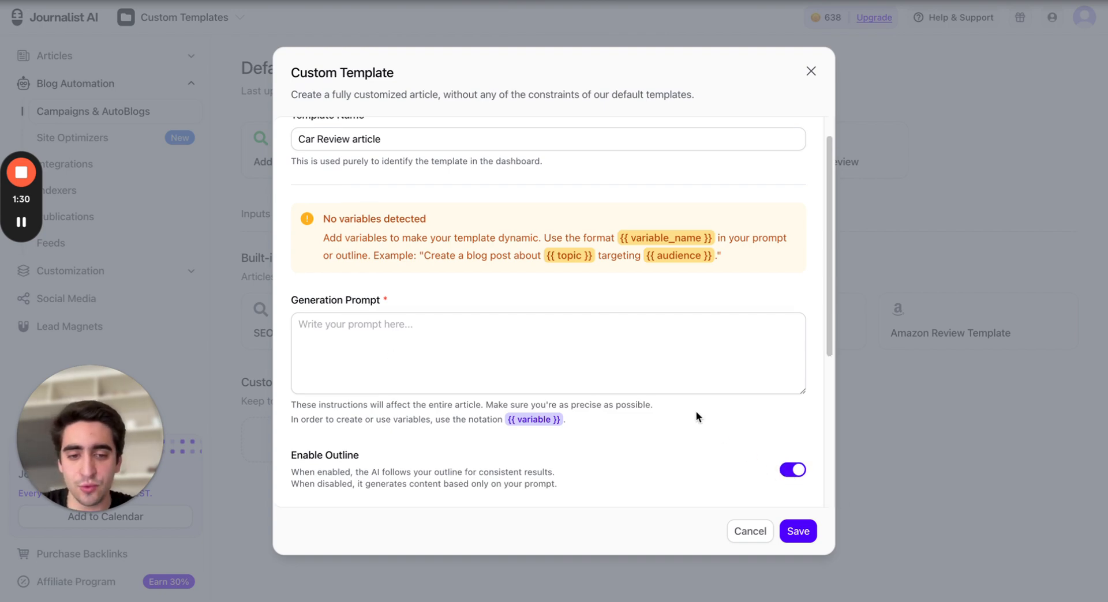
# Examine the generation prompt and markdown outline fields of the template form
pyautogui.scroll(-5, 625, 361)
pyautogui.scroll(5, 586, 324)
pyautogui.scroll(-4, 598, 329)
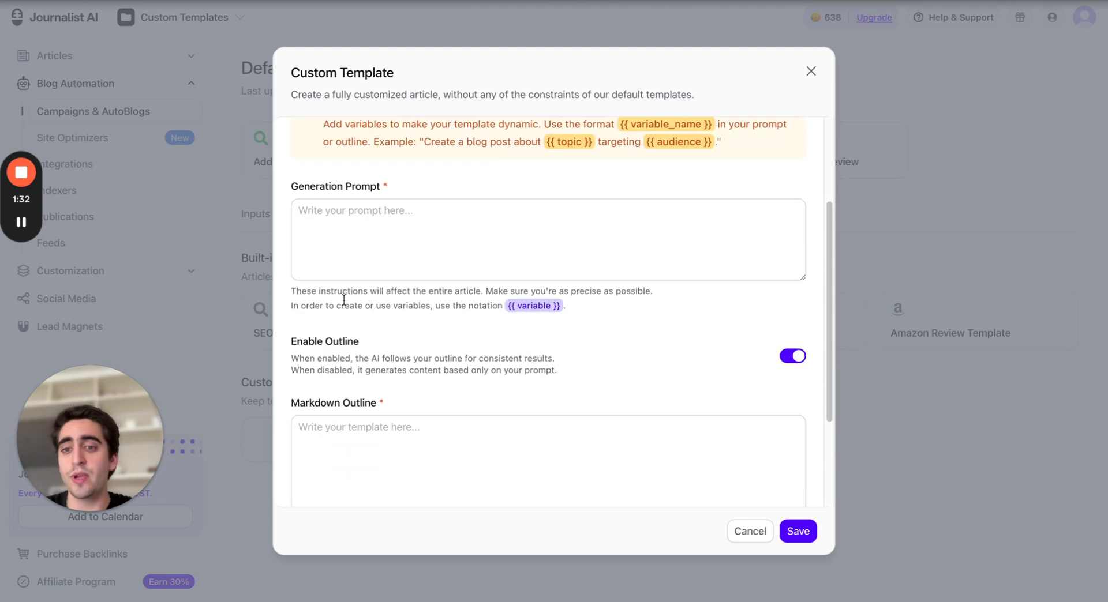
pyautogui.moveTo(295, 188); pyautogui.dragTo(406, 186)
pyautogui.click(407, 186)
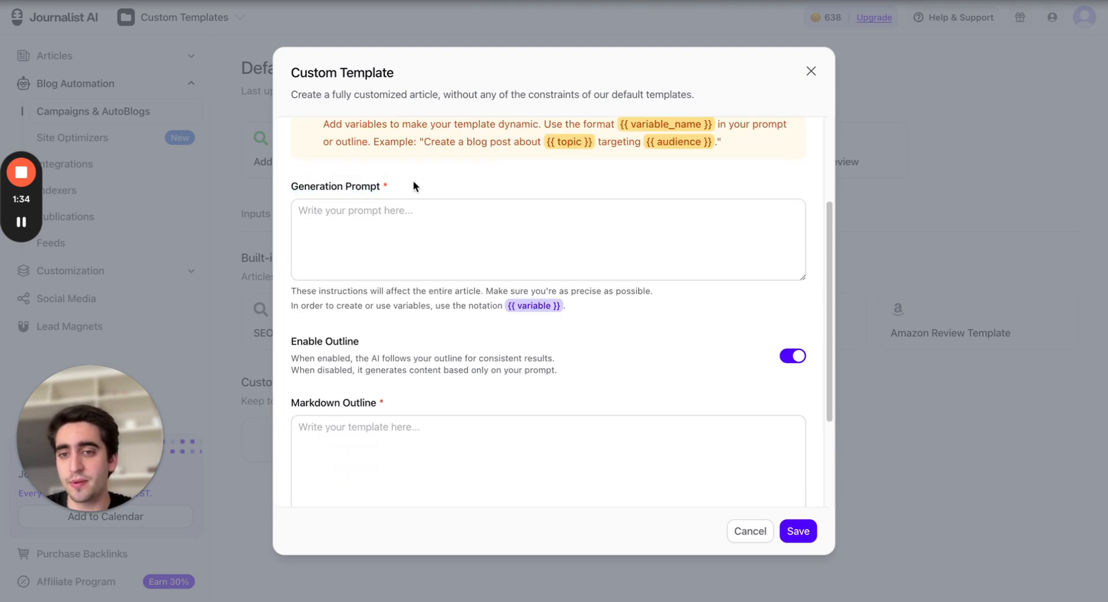
pyautogui.scroll(-4, 443, 282)
pyautogui.moveTo(289, 292)
pyautogui.mouseDown()
pyautogui.moveTo(482, 292)
pyautogui.moveTo(290, 290)
pyautogui.mouseUp()
pyautogui.click(483, 293)
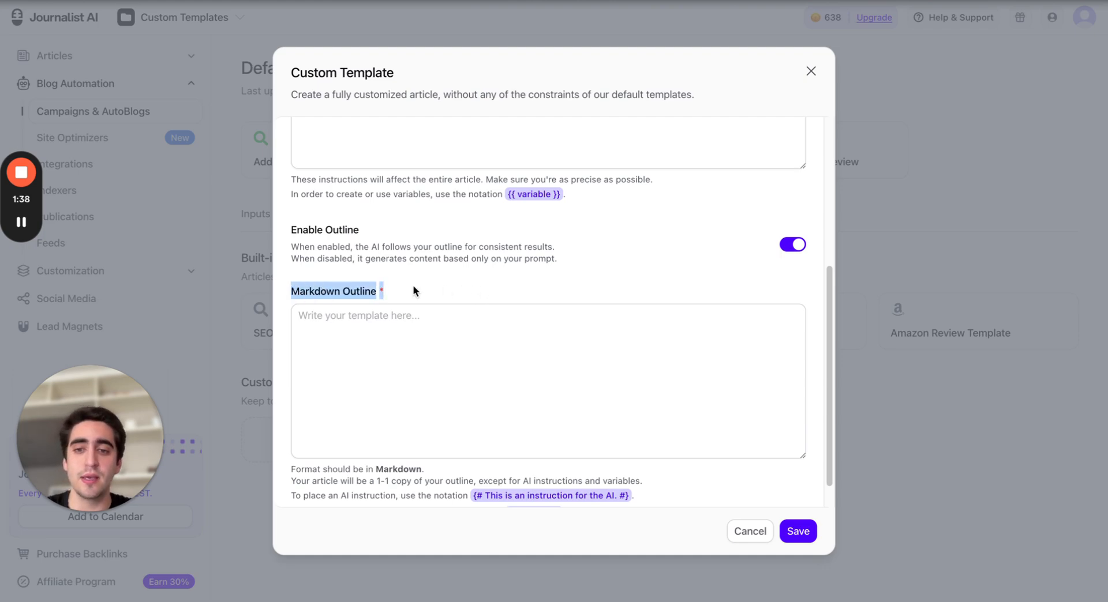
pyautogui.scroll(5, 482, 289)
pyautogui.scroll(-3, 512, 309)
pyautogui.click(476, 287)
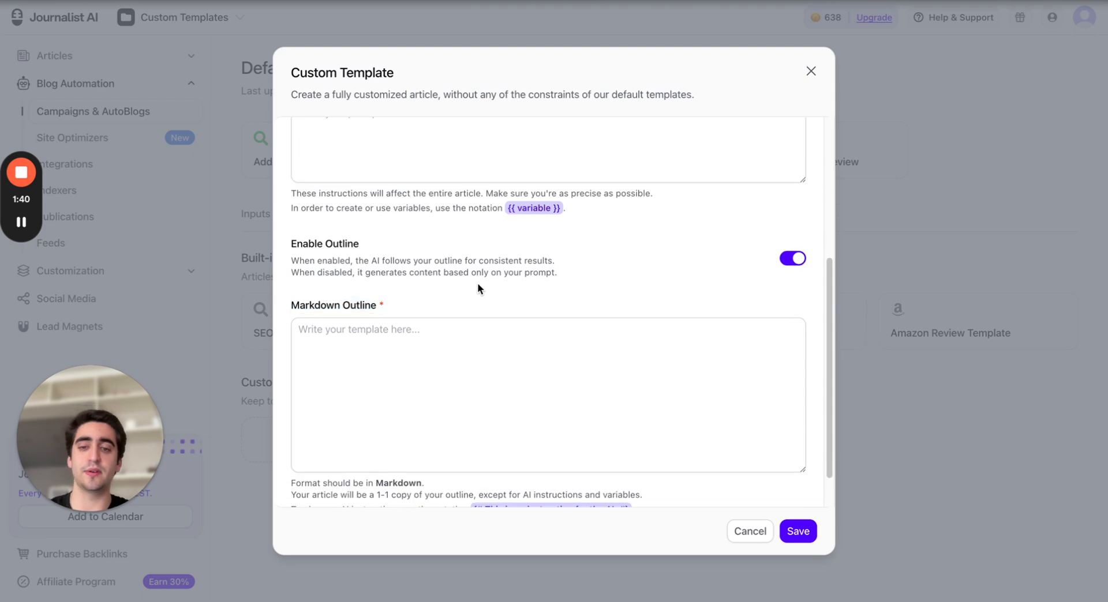
pyautogui.scroll(2, 458, 247)
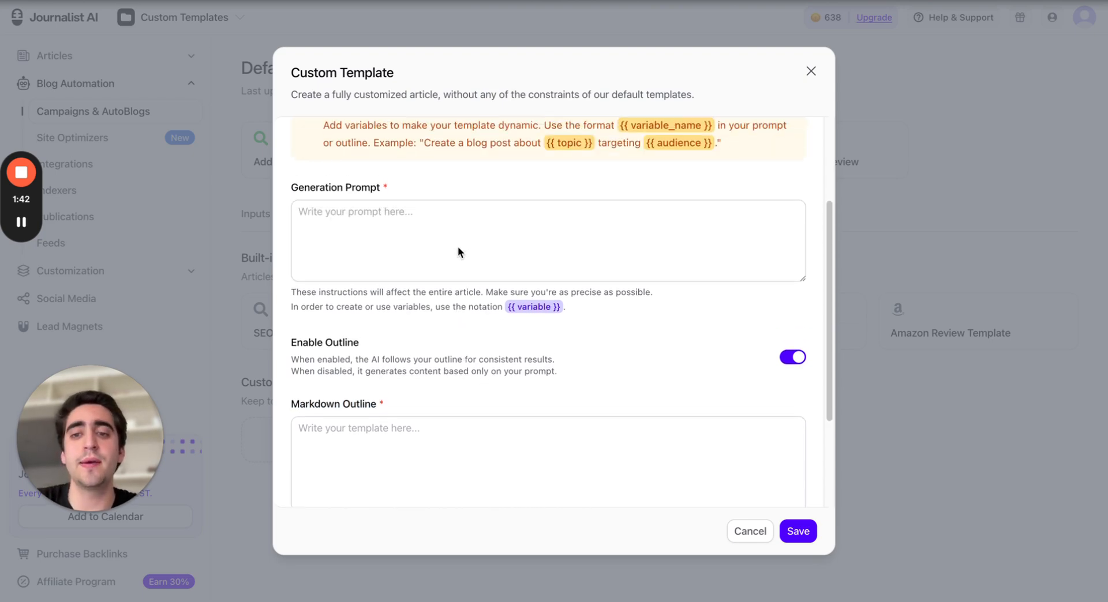
pyautogui.scroll(3, 420, 172)
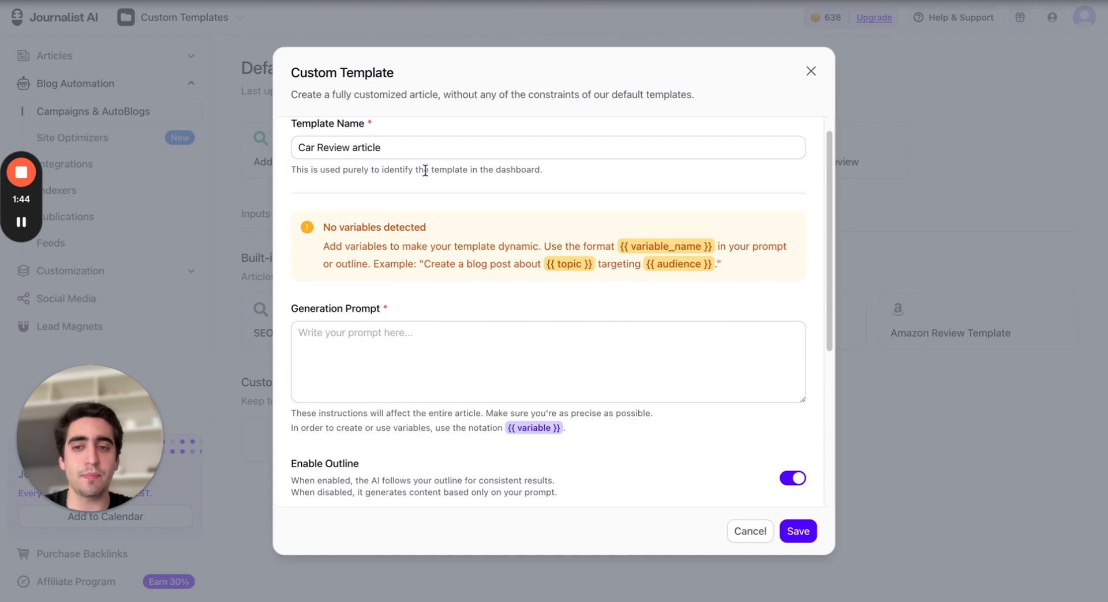
# Set the generation prompt to "You are a professional car reviewer and you will write comparison articles between cars."
pyautogui.moveTo(287, 152); pyautogui.dragTo(443, 147)
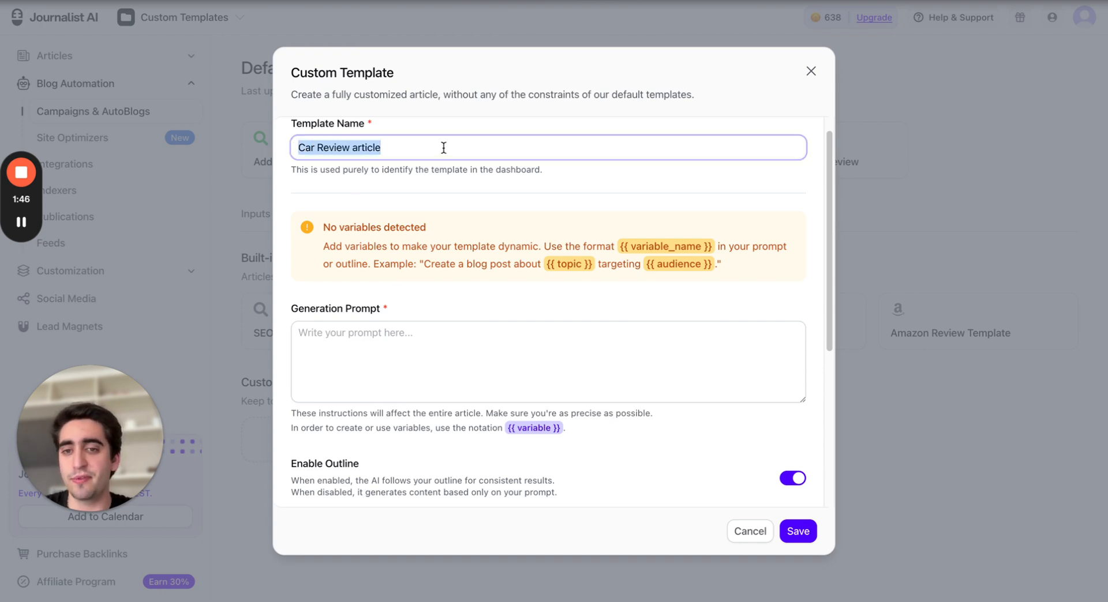
pyautogui.click(433, 190)
pyautogui.scroll(-3, 432, 184)
pyautogui.click(388, 225)
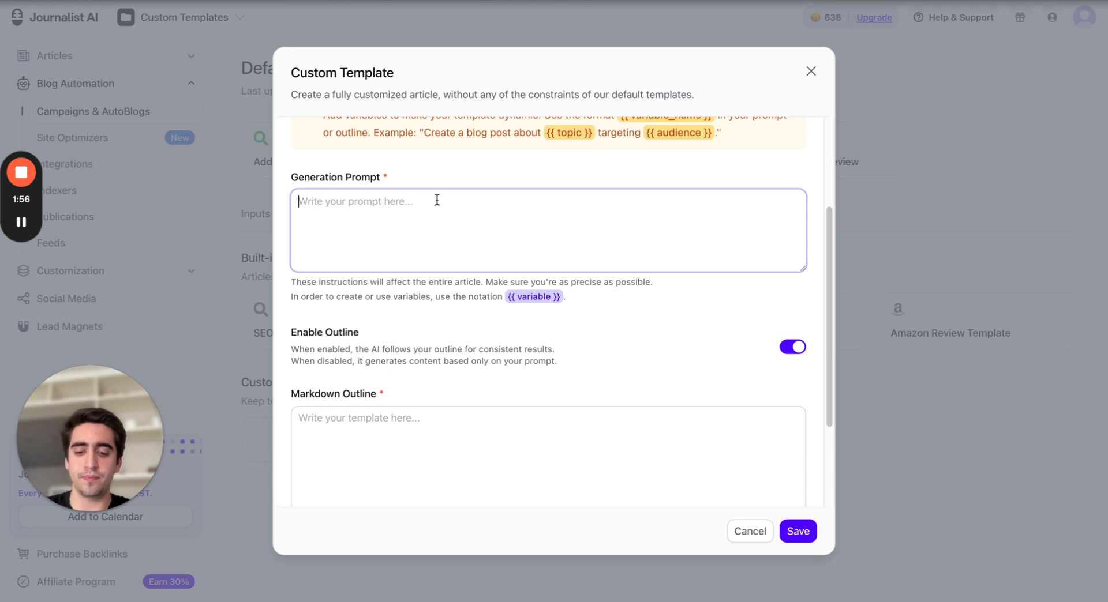
pyautogui.write('You are ')
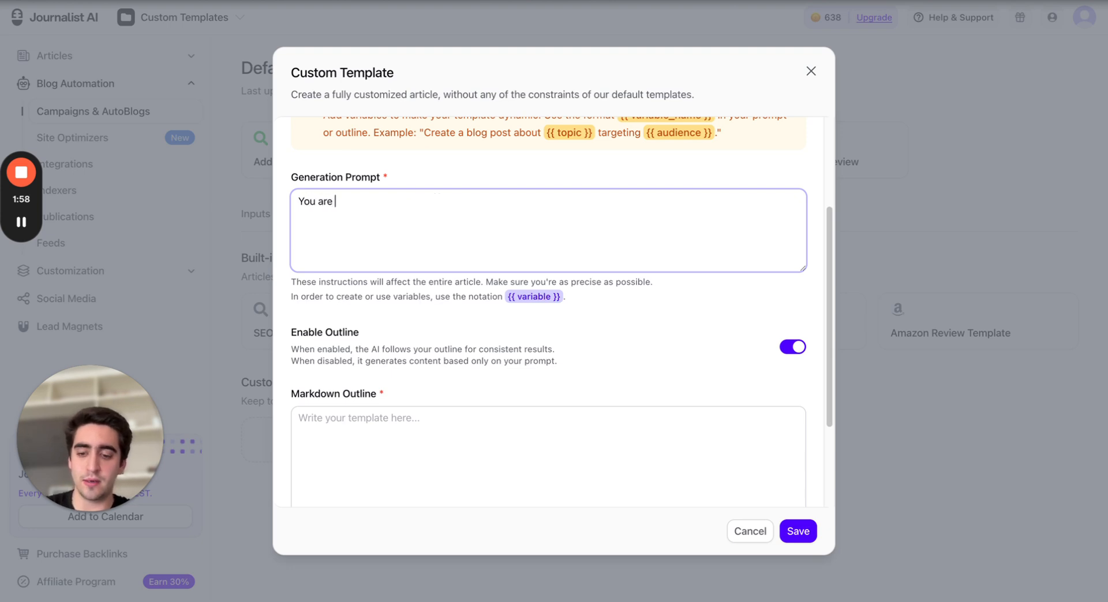
pyautogui.write('a professiona')
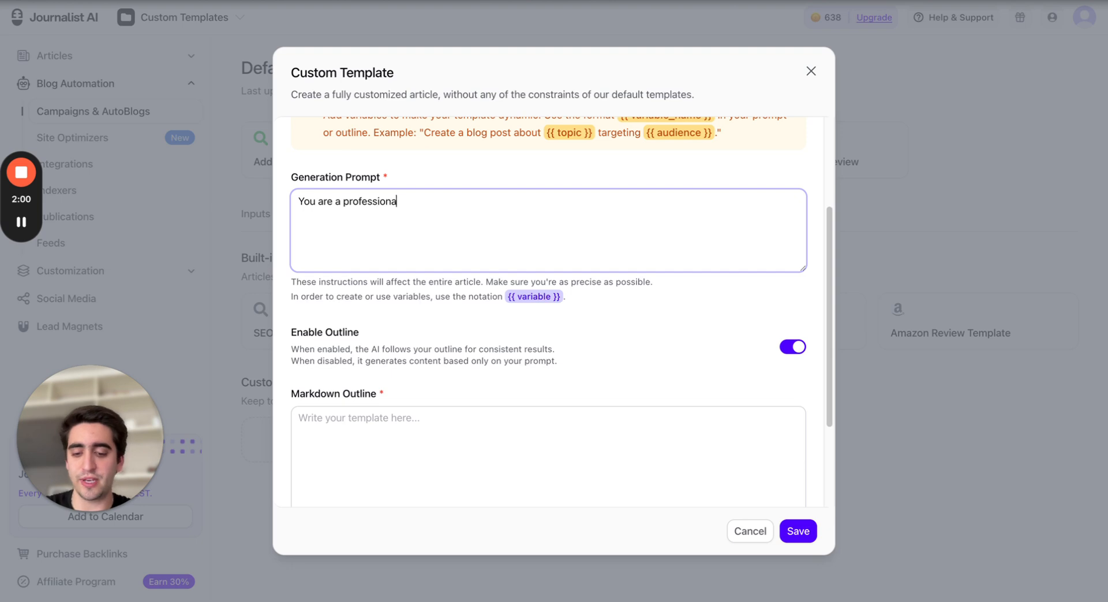
pyautogui.write('l car reviewe')
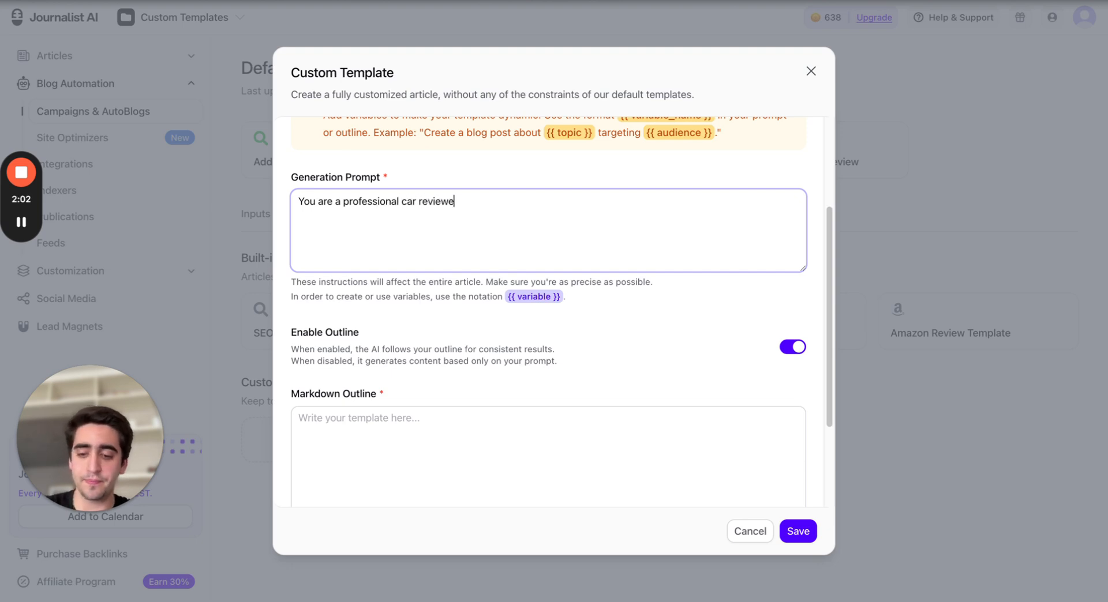
pyautogui.write('r and w')
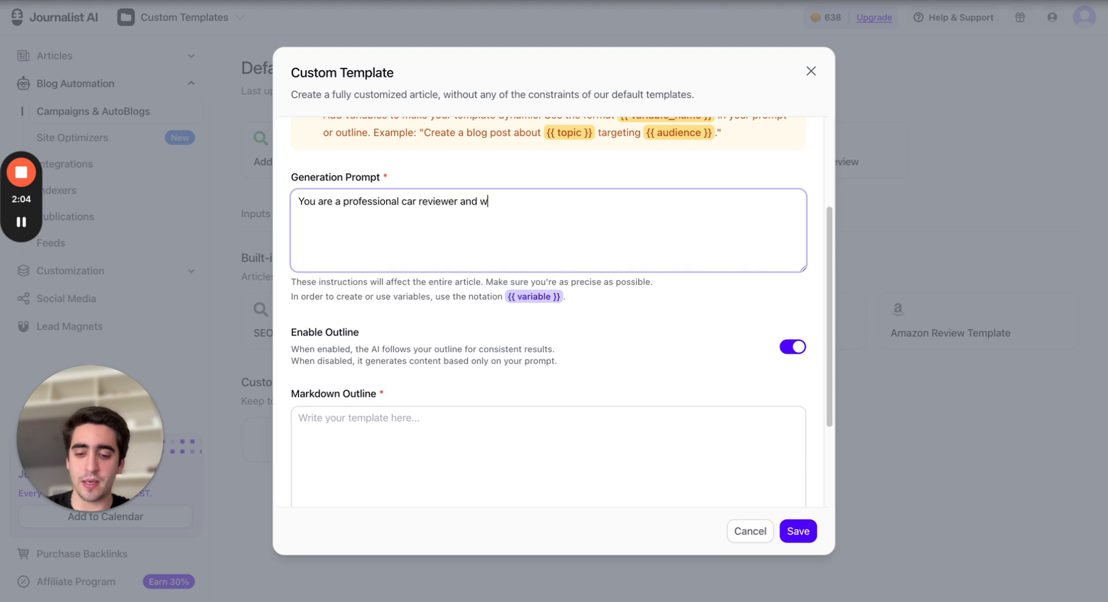
pyautogui.press('BackSpace')
pyautogui.write('you will w')
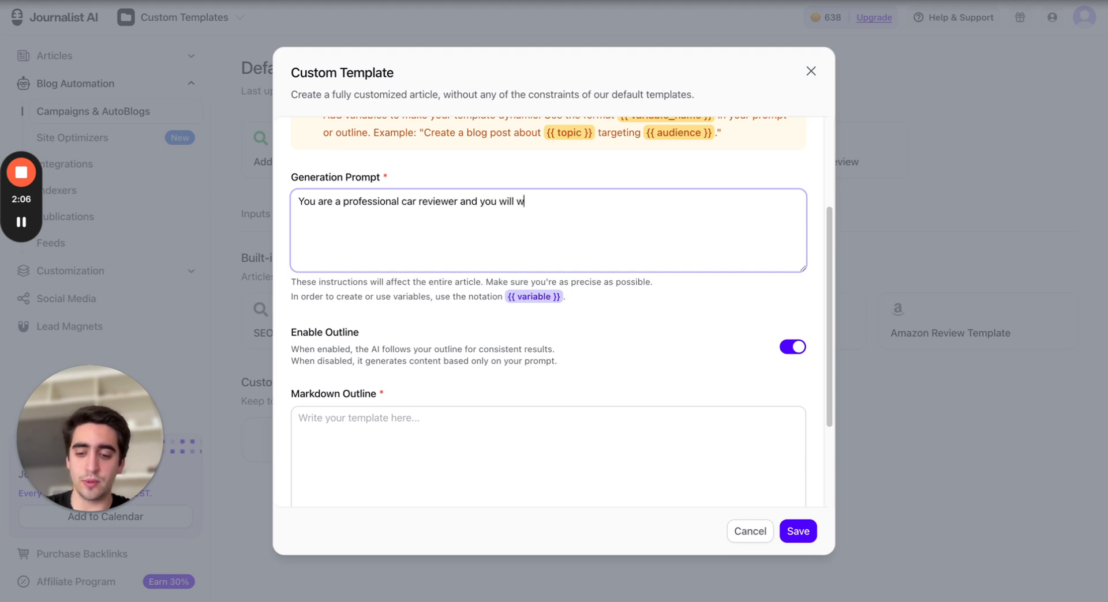
pyautogui.write('rite comparison')
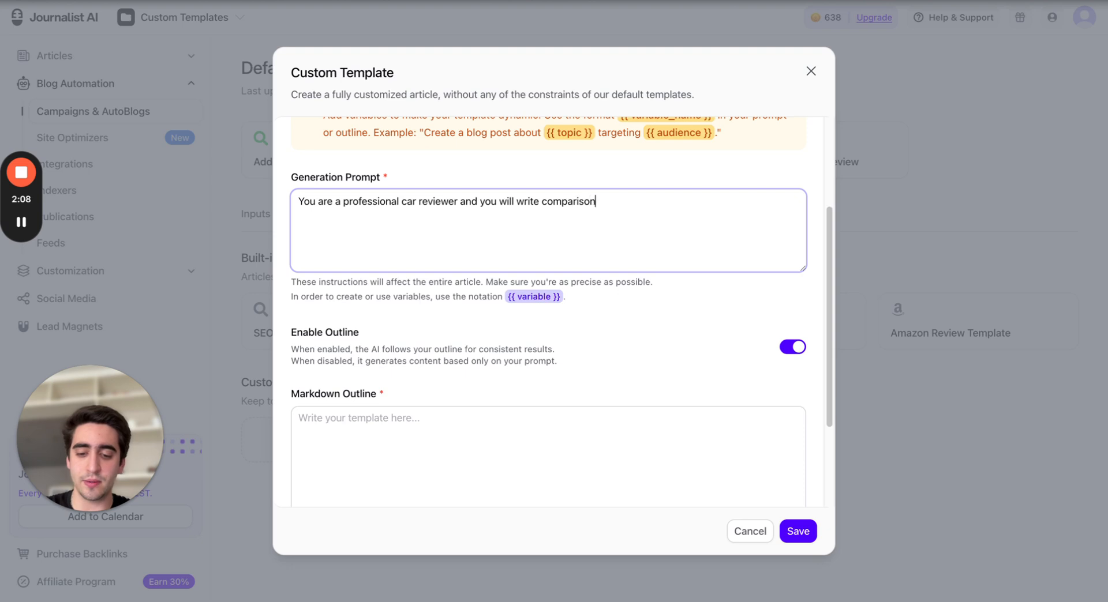
pyautogui.write(' articles ')
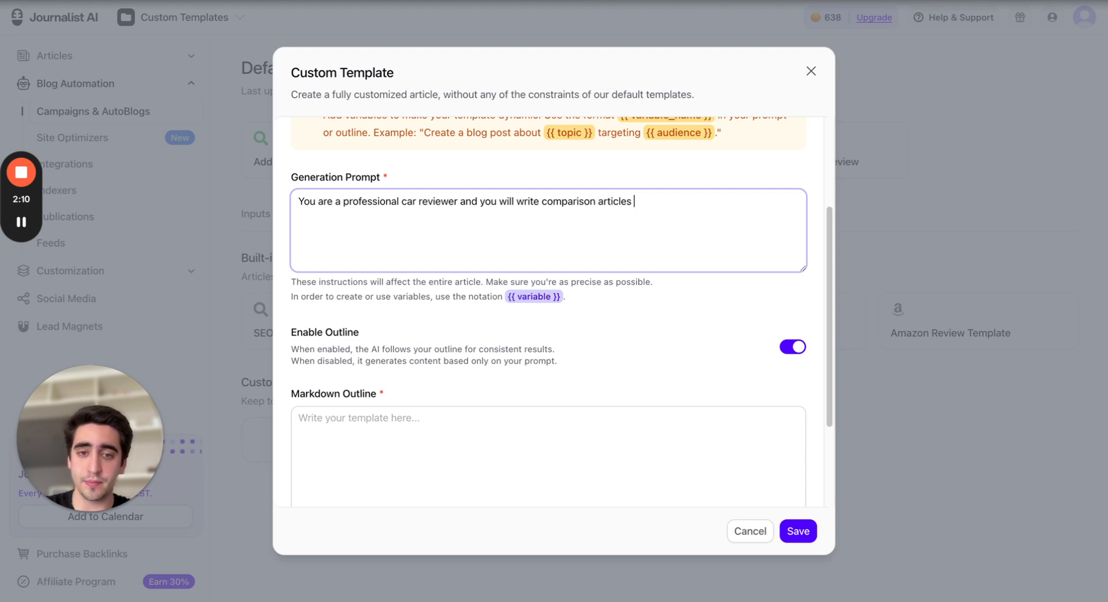
pyautogui.write('betwe')
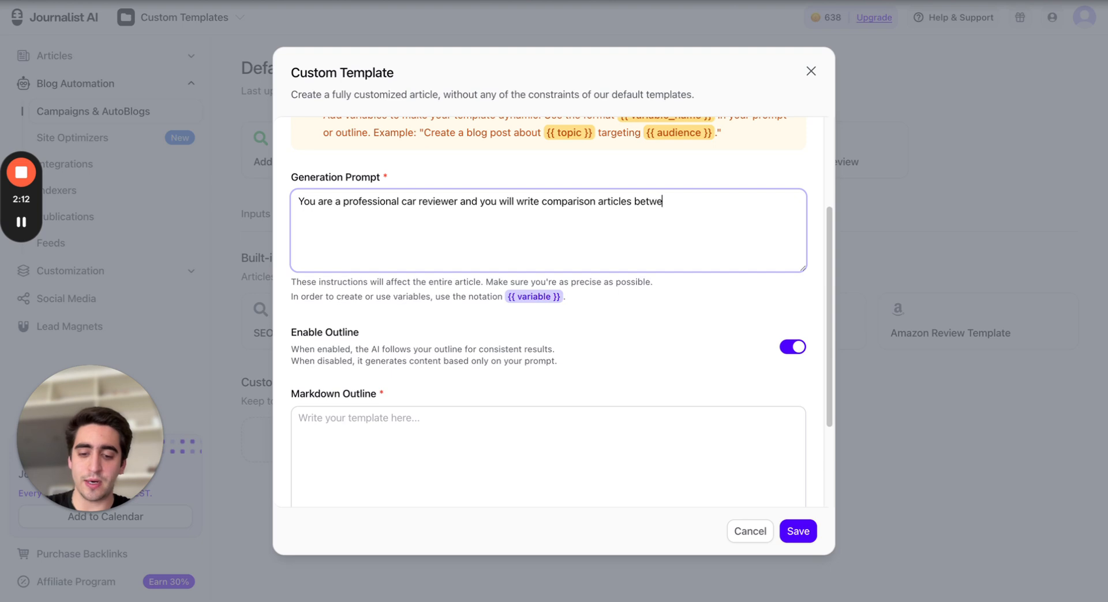
pyautogui.write('en cars')
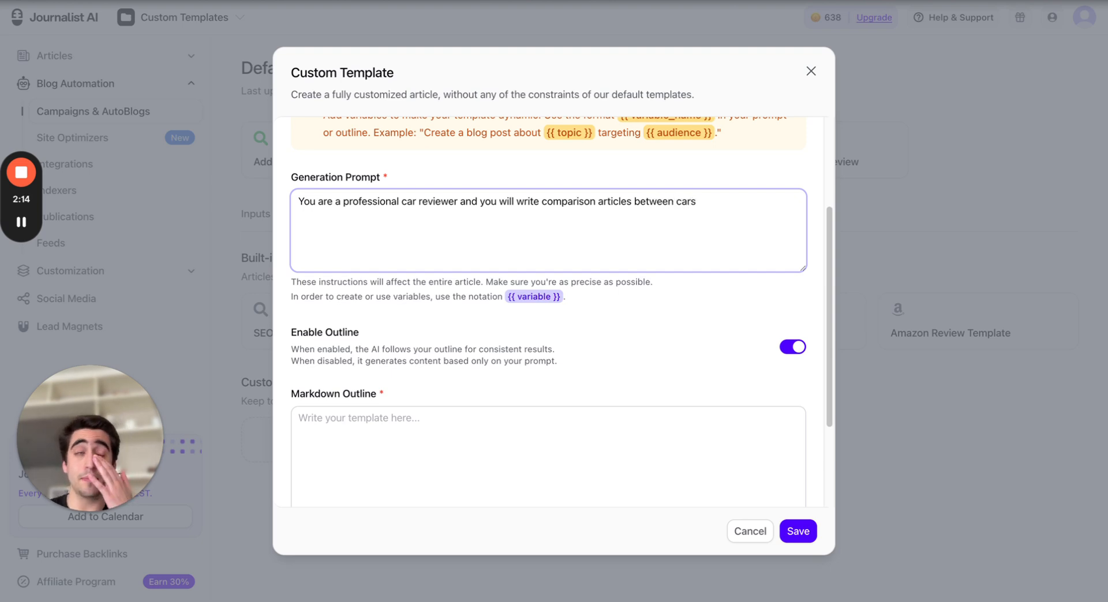
pyautogui.write('.')
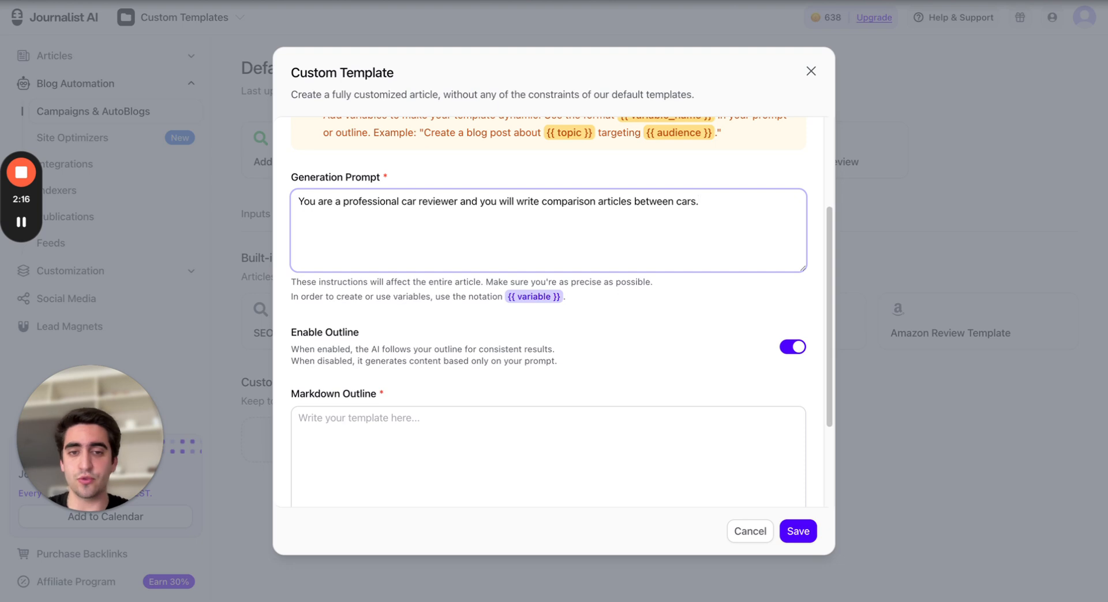
pyautogui.press('BackSpace')
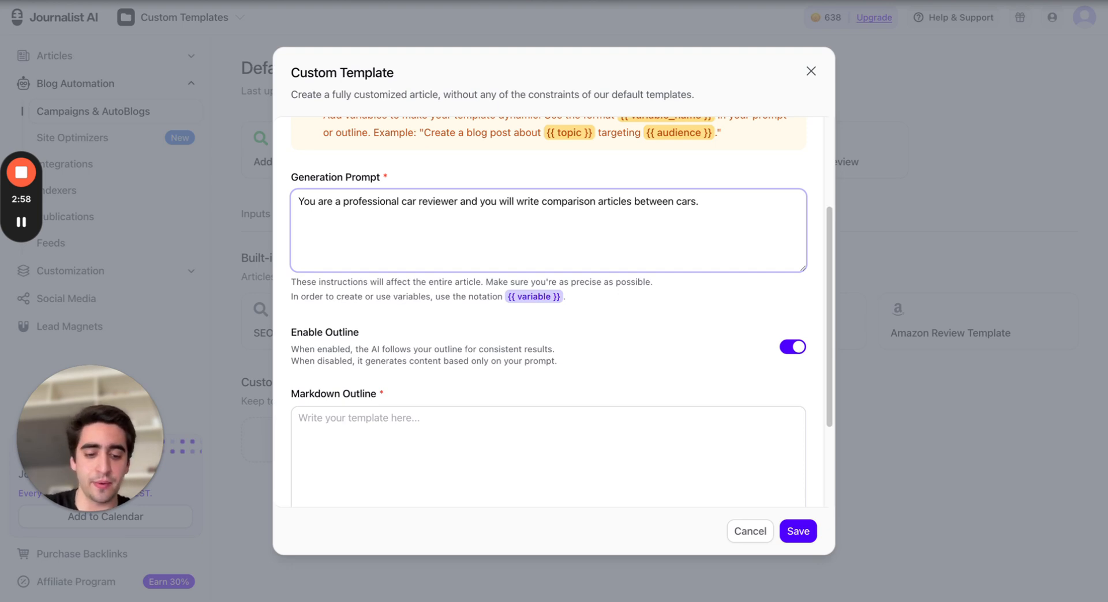
# Insert a {{car1}} variable on a new line of the generation prompt
pyautogui.write('{{')
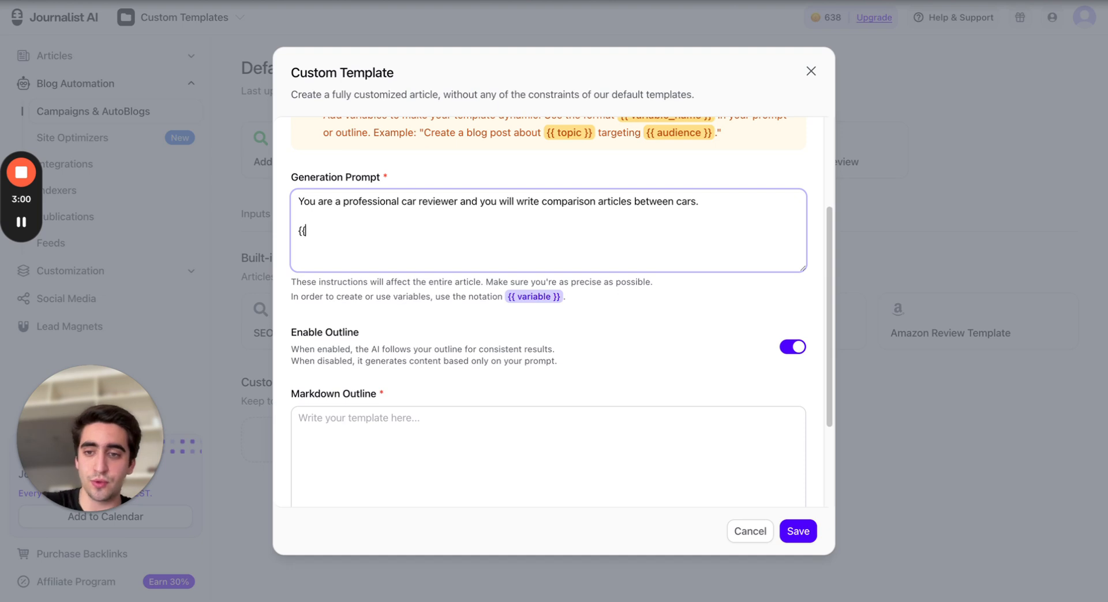
pyautogui.write('}}')
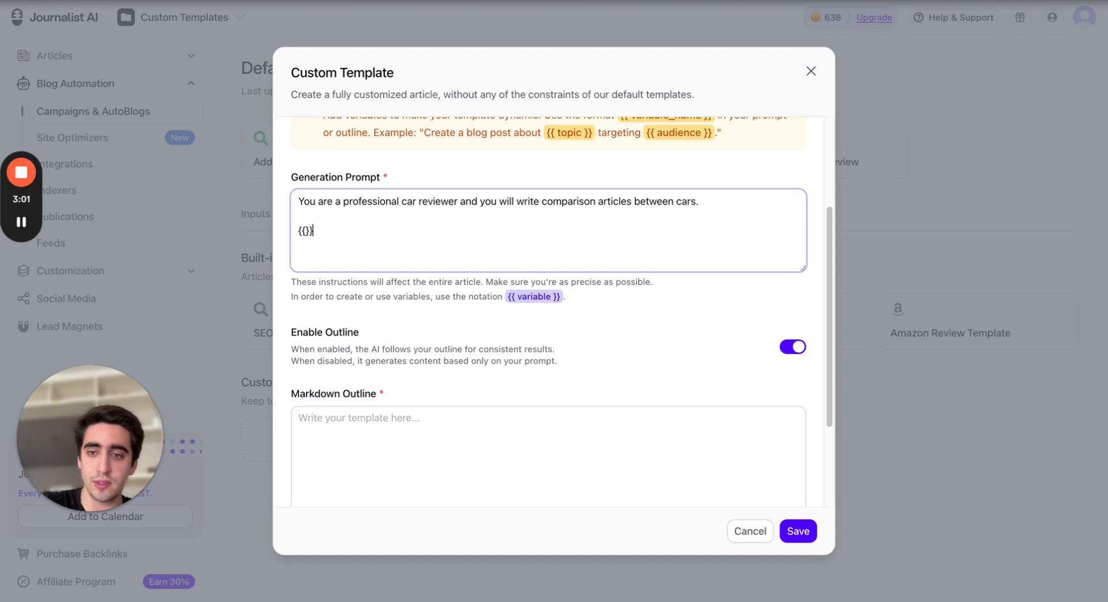
pyautogui.click(304, 231)
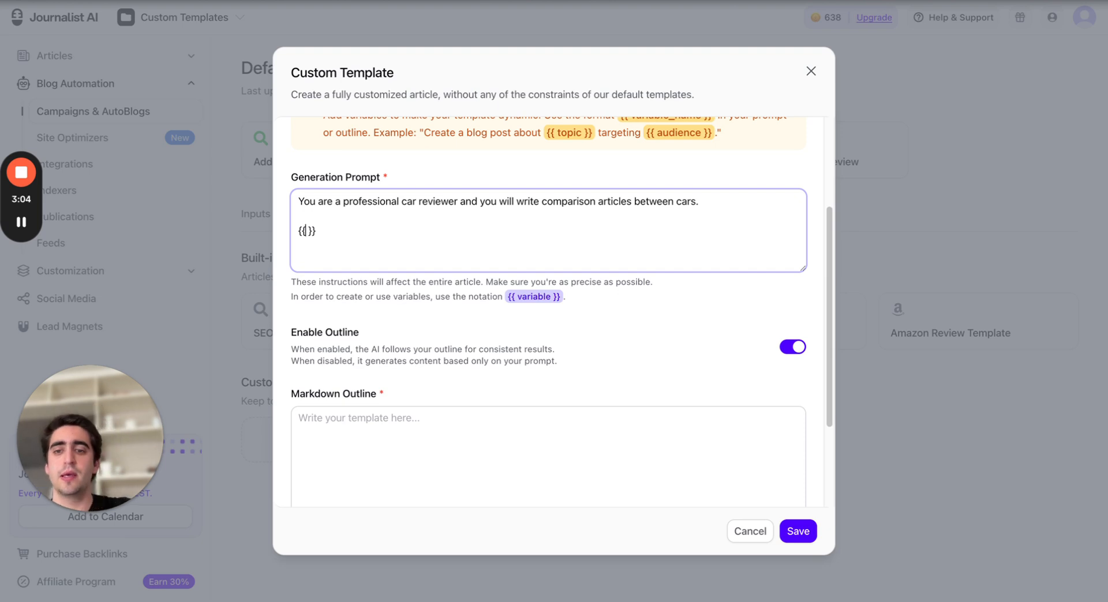
pyautogui.write('car')
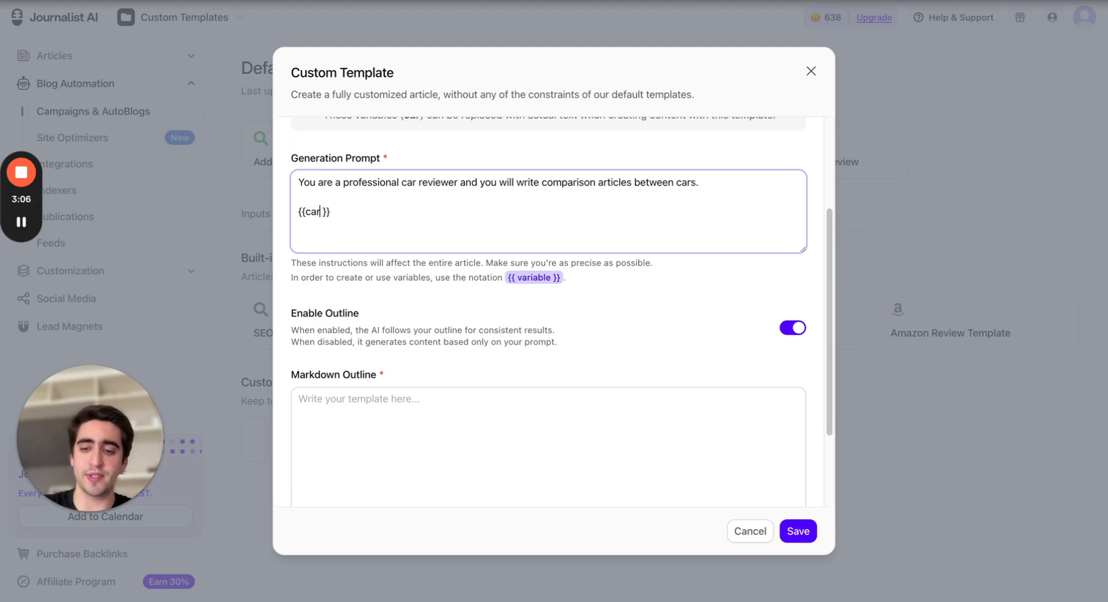
pyautogui.write('1')
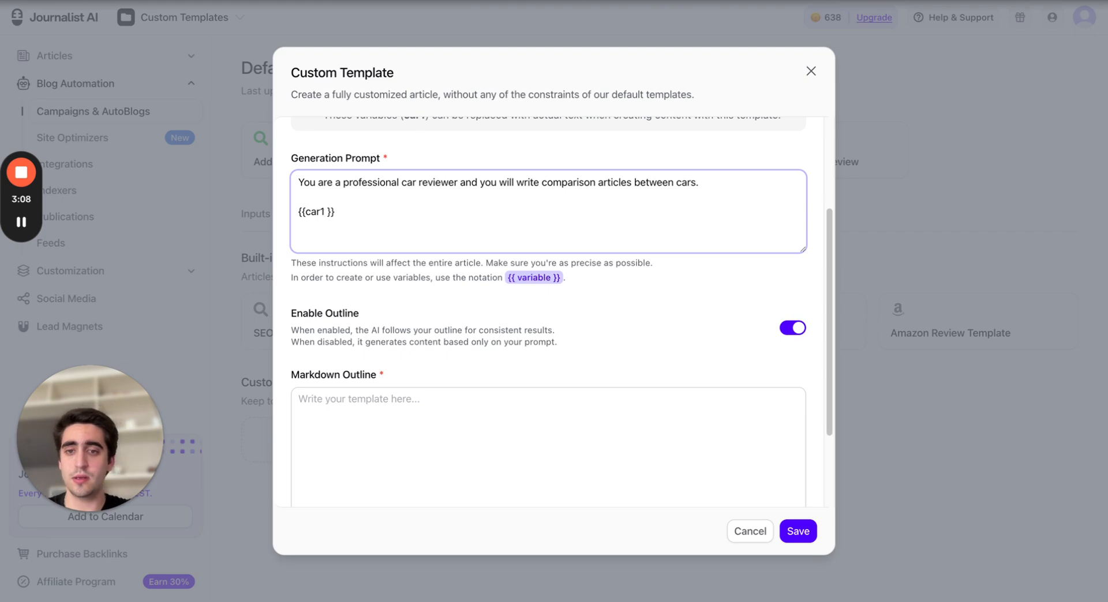
# Add a {{car2}} variable right after {{car1}} in the generation prompt
pyautogui.scroll(3, 690, 247)
pyautogui.moveTo(322, 217); pyautogui.dragTo(776, 240)
pyautogui.click(295, 238)
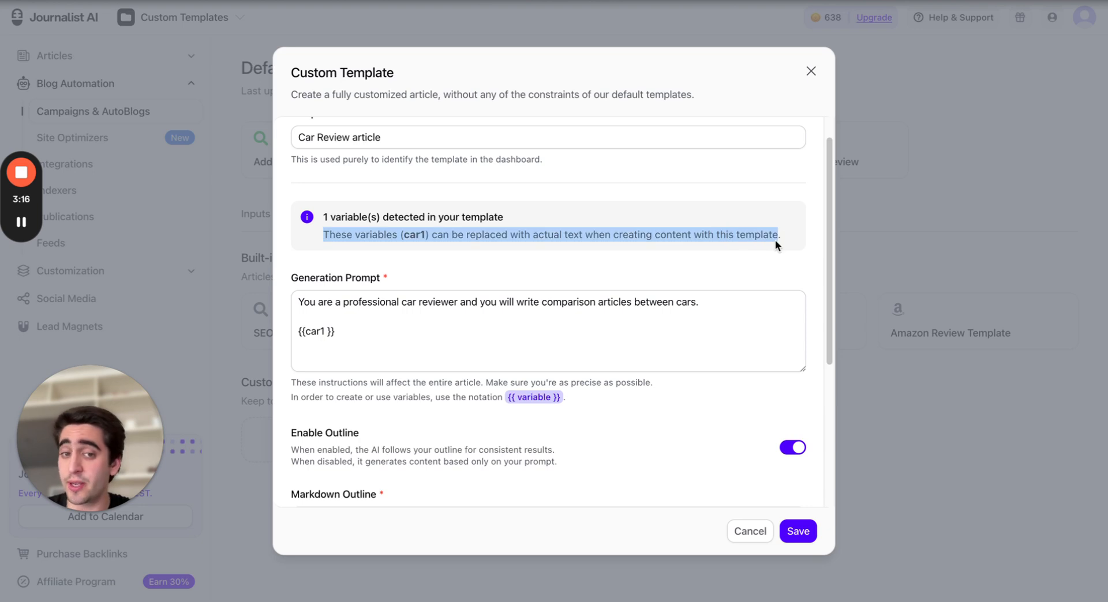
pyautogui.click(783, 240)
pyautogui.scroll(-1, 715, 262)
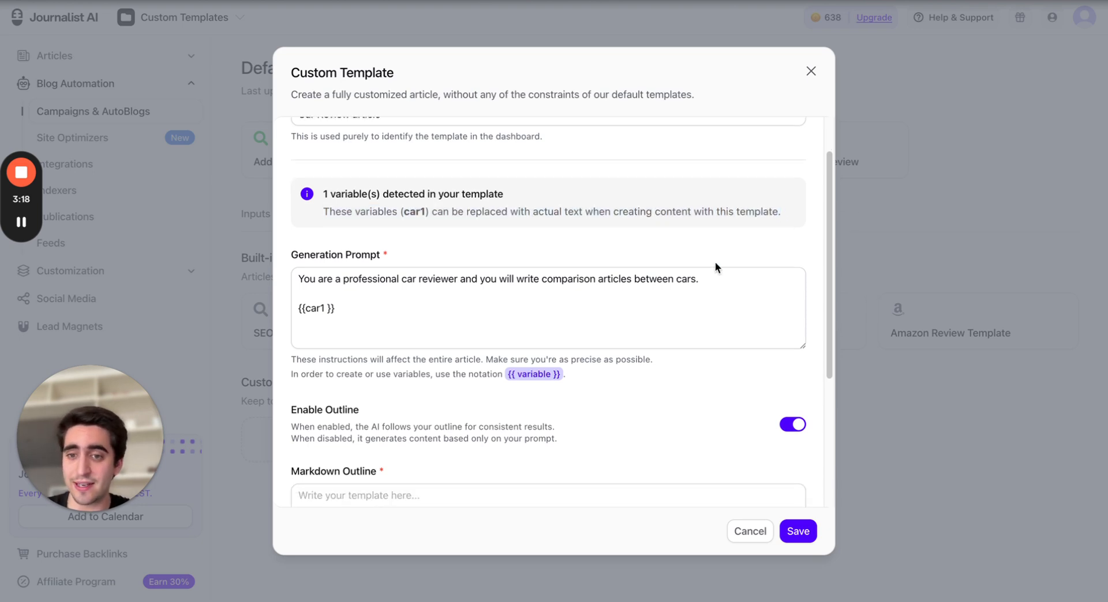
pyautogui.click(427, 300)
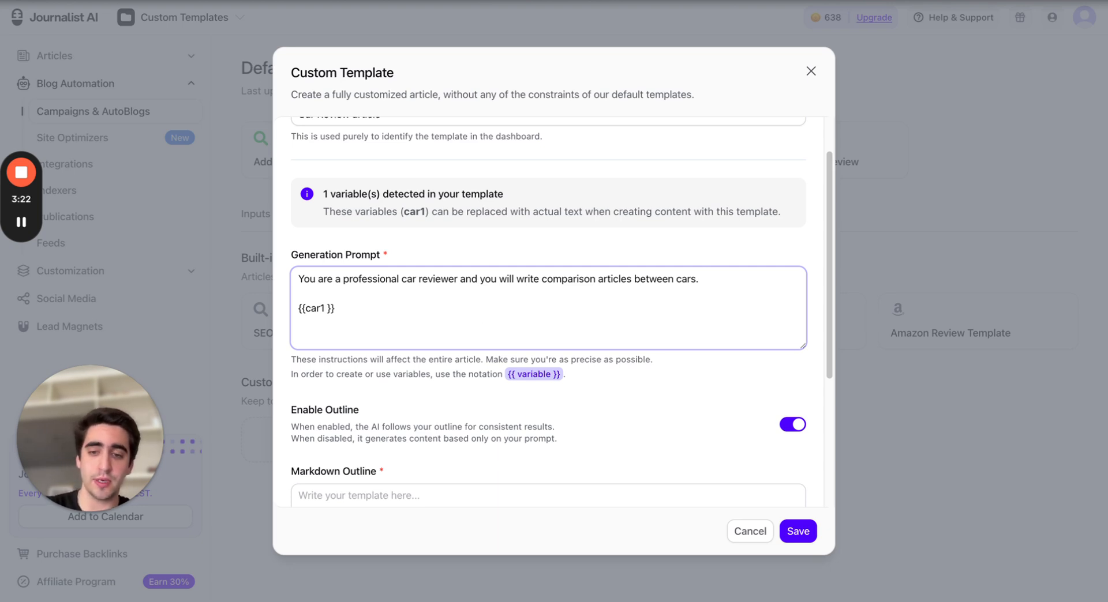
pyautogui.write('{{car2')
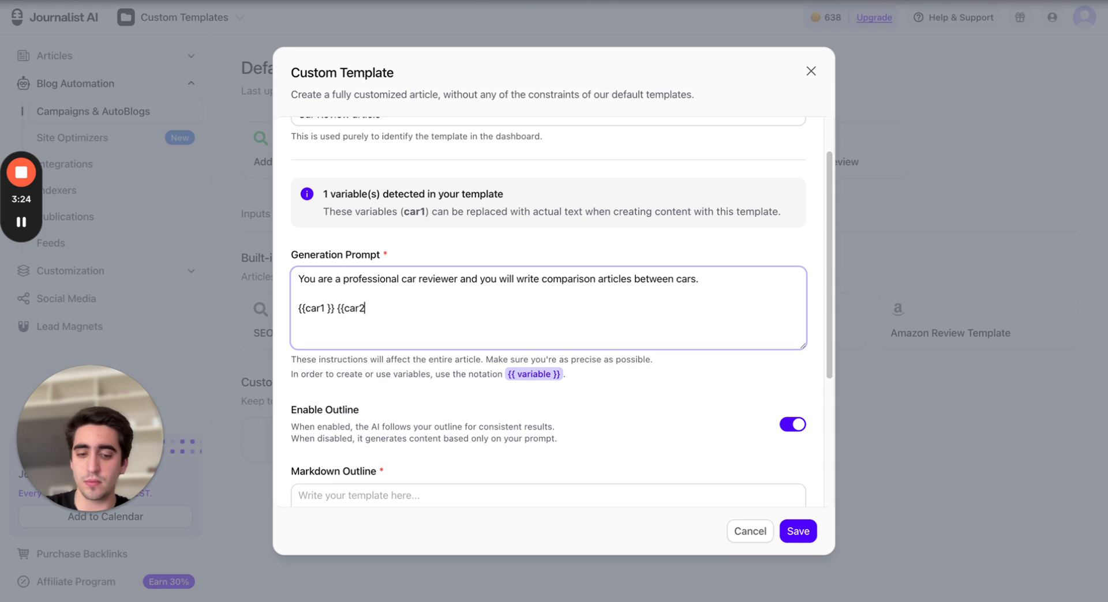
pyautogui.write('}}')
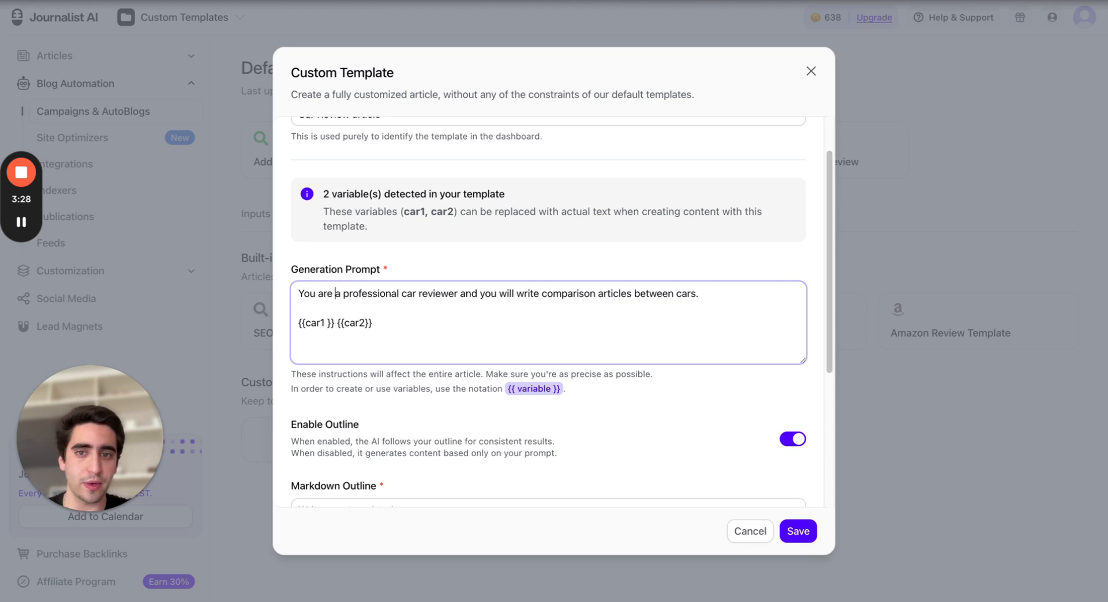
pyautogui.click(373, 323)
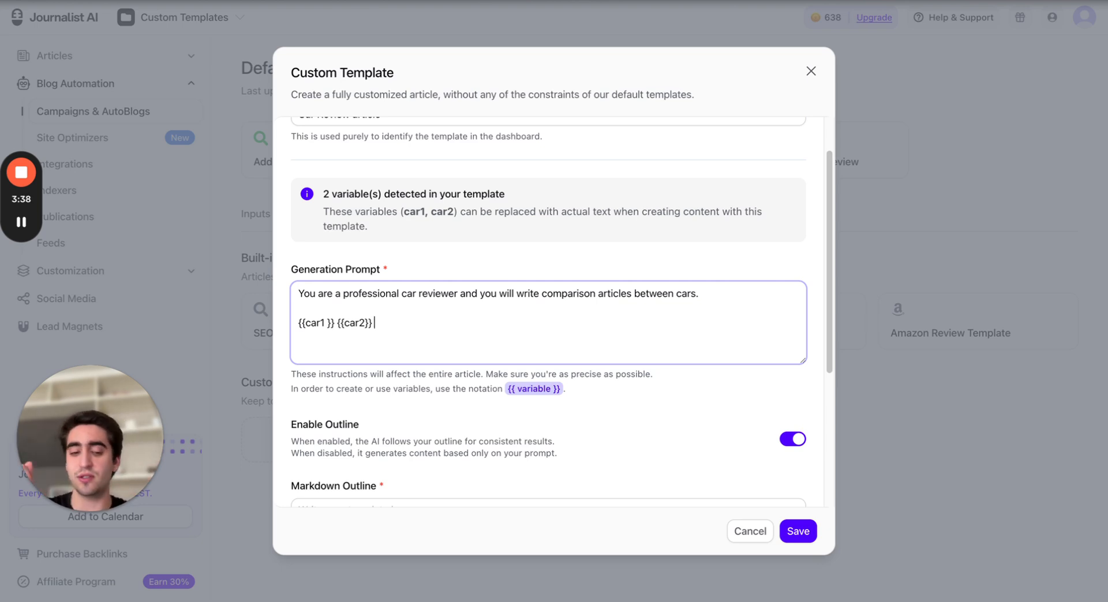
pyautogui.write('{{')
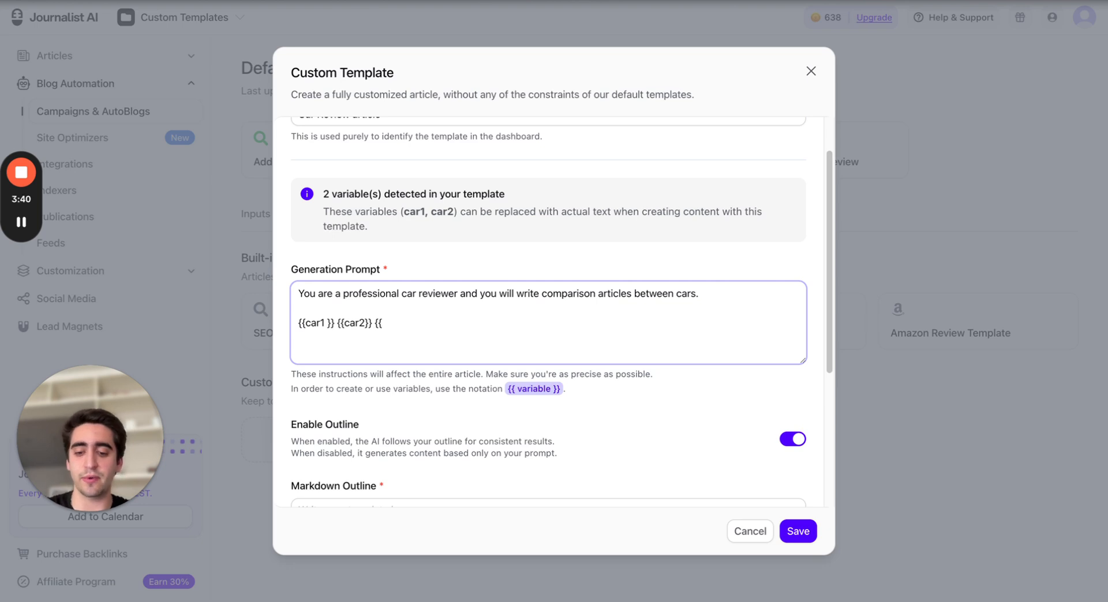
pyautogui.write('location}}')
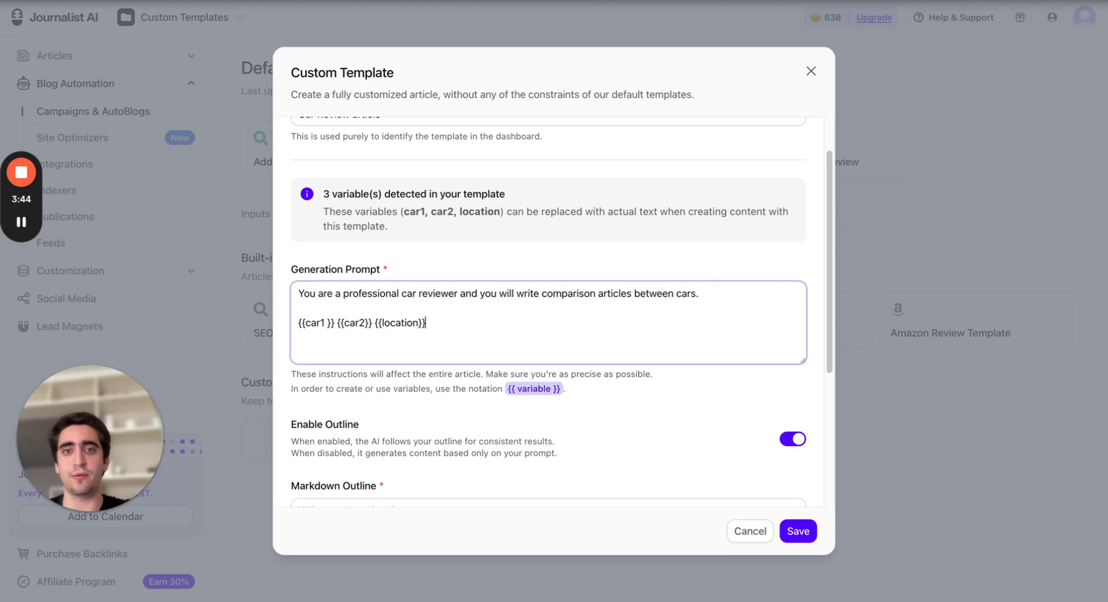
pyautogui.press('BackSpace')
pyautogui.press('BackSpace')
pyautogui.press('BackSpace')
pyautogui.press('BackSpace')
pyautogui.press('BackSpace')
pyautogui.press('BackSpace')
pyautogui.press('BackSpace')
pyautogui.press('BackSpace')
pyautogui.press('BackSpace')
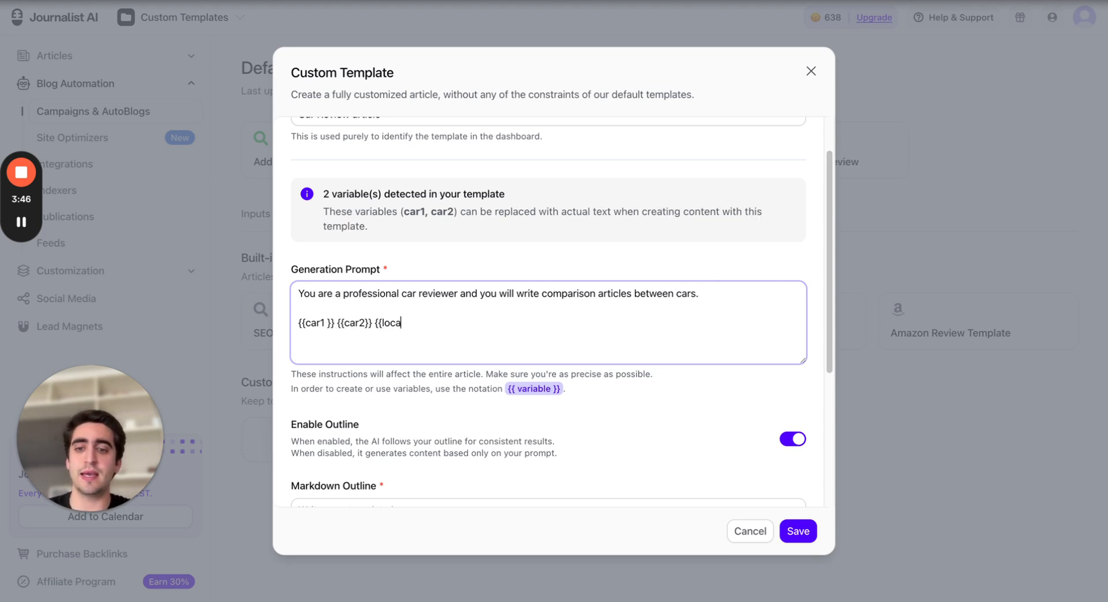
pyautogui.press('BackSpace')
pyautogui.press('BackSpace')
pyautogui.press('BackSpace')
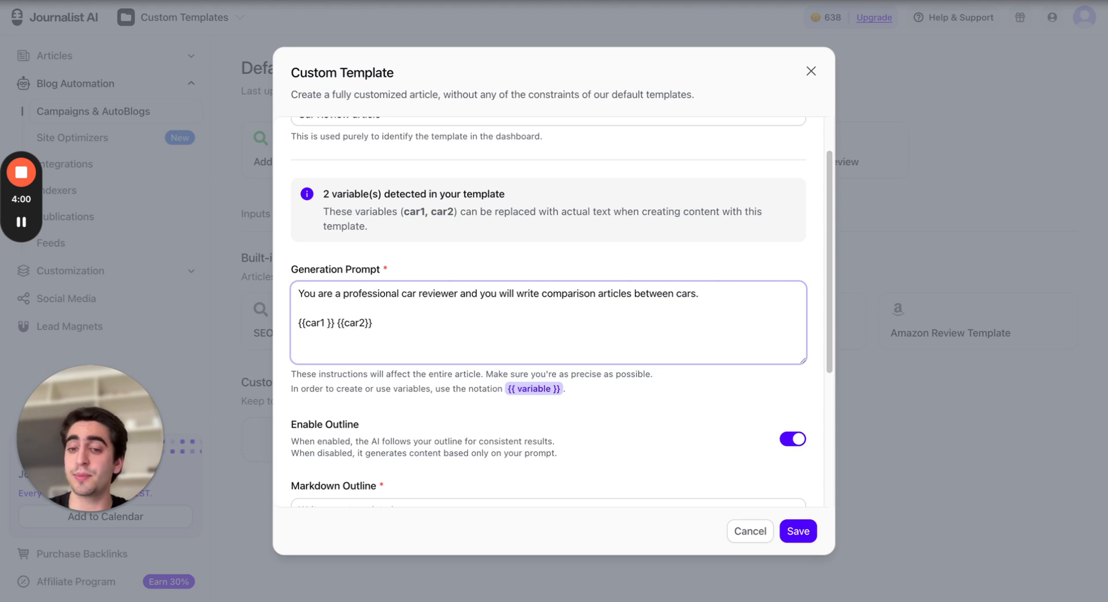
# Move the car variables into the first sentence so it ends 'comparison articles between {{car1}} and {{car2}}'
pyautogui.press('Left')
pyautogui.press('Left')
pyautogui.press('Left')
pyautogui.press('Left')
pyautogui.press('Left')
pyautogui.press('Left')
pyautogui.press('Left')
pyautogui.press('Left')
pyautogui.press('Left')
pyautogui.press('Left')
pyautogui.press('Left')
pyautogui.press('Left')
pyautogui.press('Left')
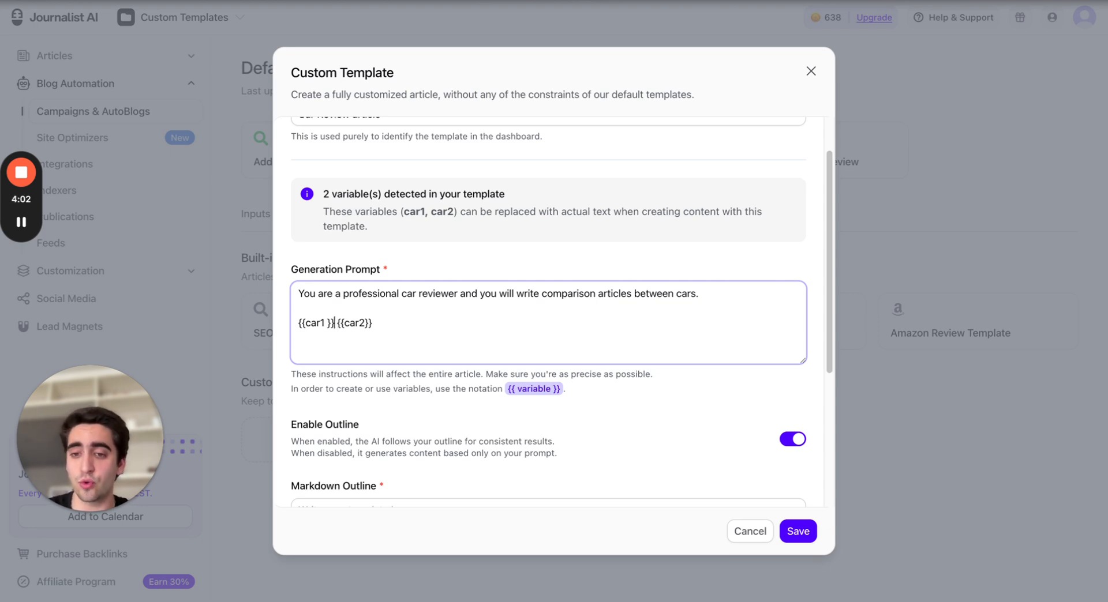
pyautogui.press('BackSpace')
pyautogui.press('BackSpace')
pyautogui.press('BackSpace')
pyautogui.press('BackSpace')
pyautogui.press('BackSpace')
pyautogui.press('BackSpace')
pyautogui.press('BackSpace')
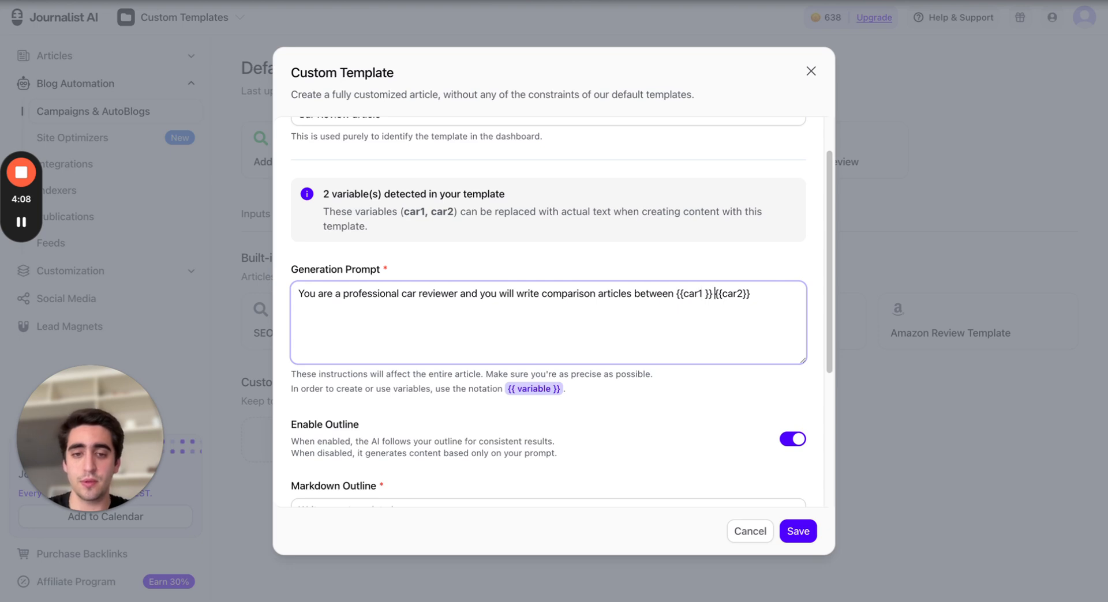
pyautogui.write('and')
pyautogui.click(298, 294)
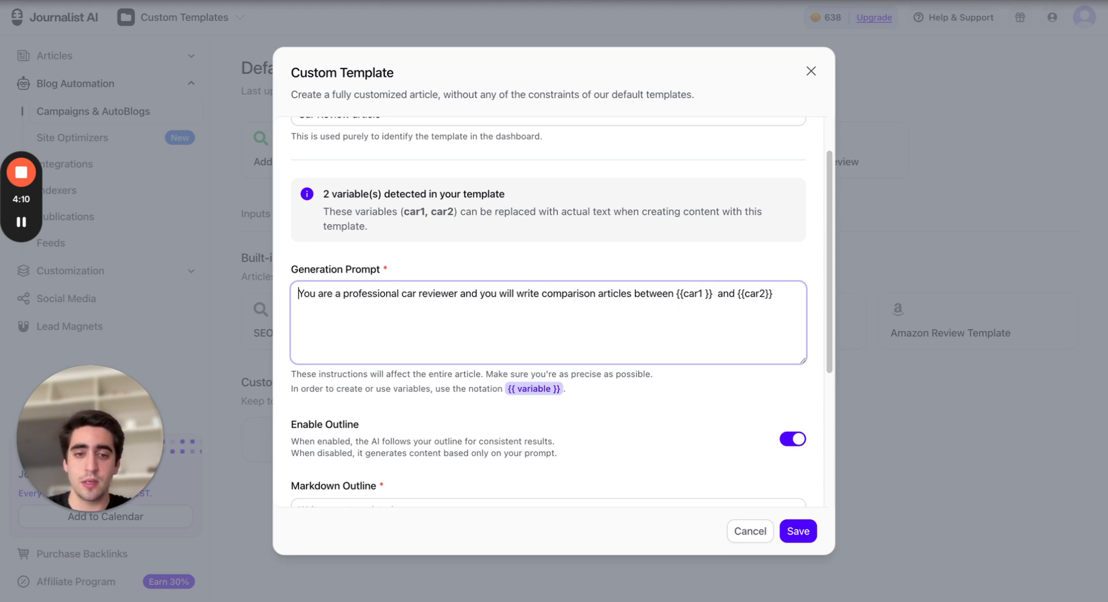
# Add the line 'The articles will be written in English.' below the first sentence of the prompt
pyautogui.click(317, 325)
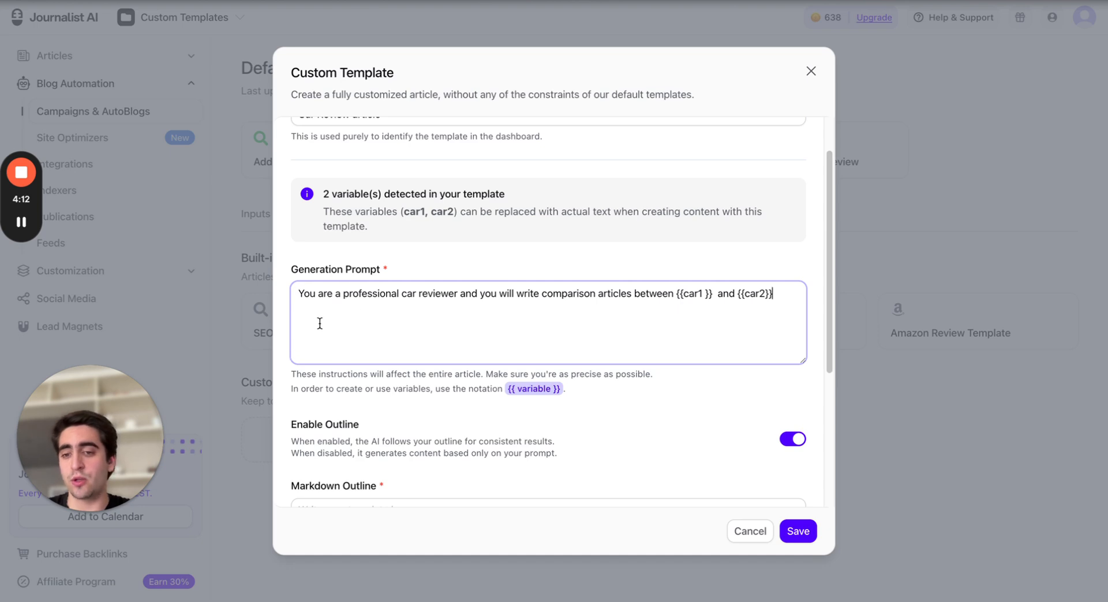
pyautogui.press('Return')
pyautogui.press('Return')
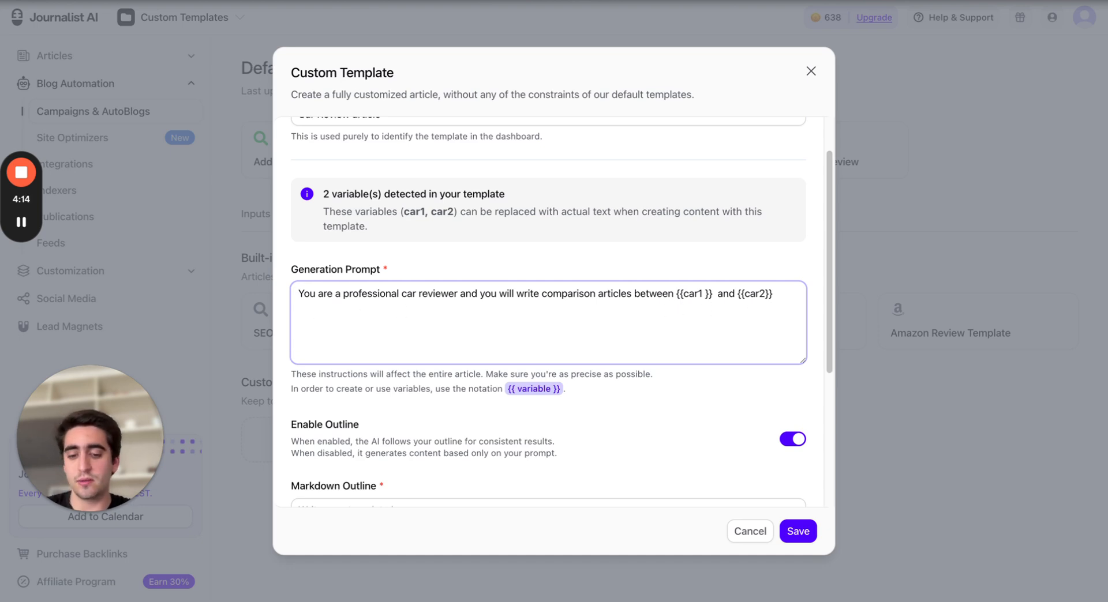
pyautogui.write('The articl')
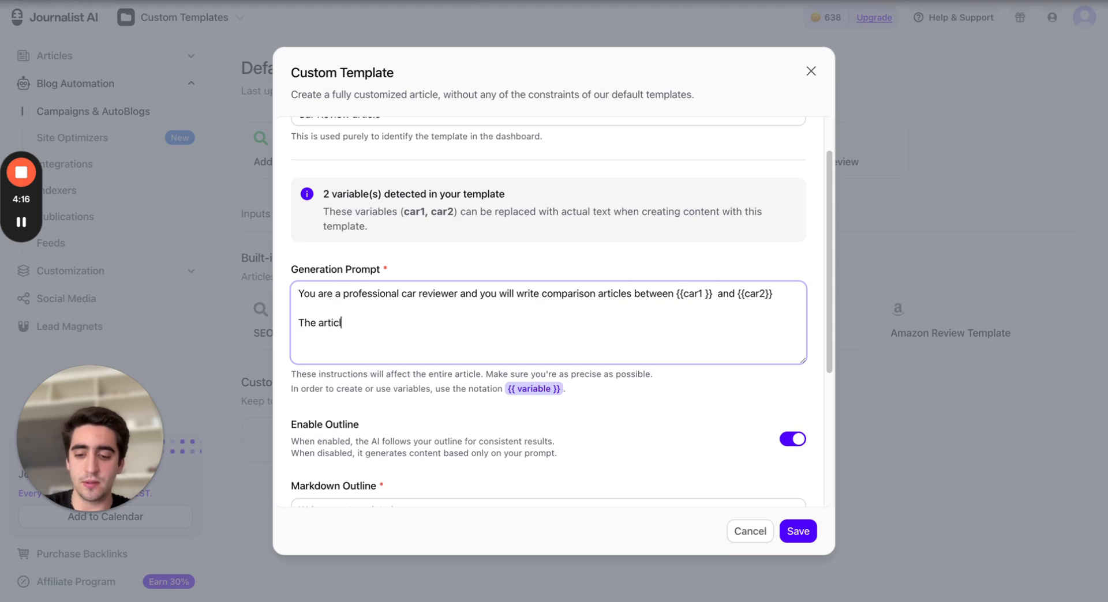
pyautogui.write('es will be writt')
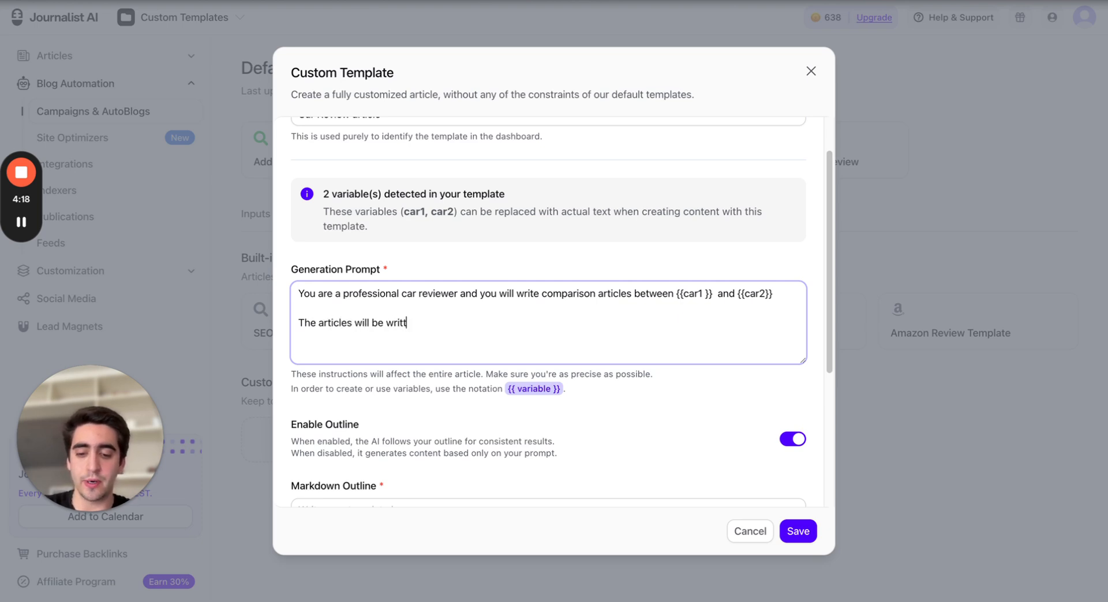
pyautogui.write('en in English.')
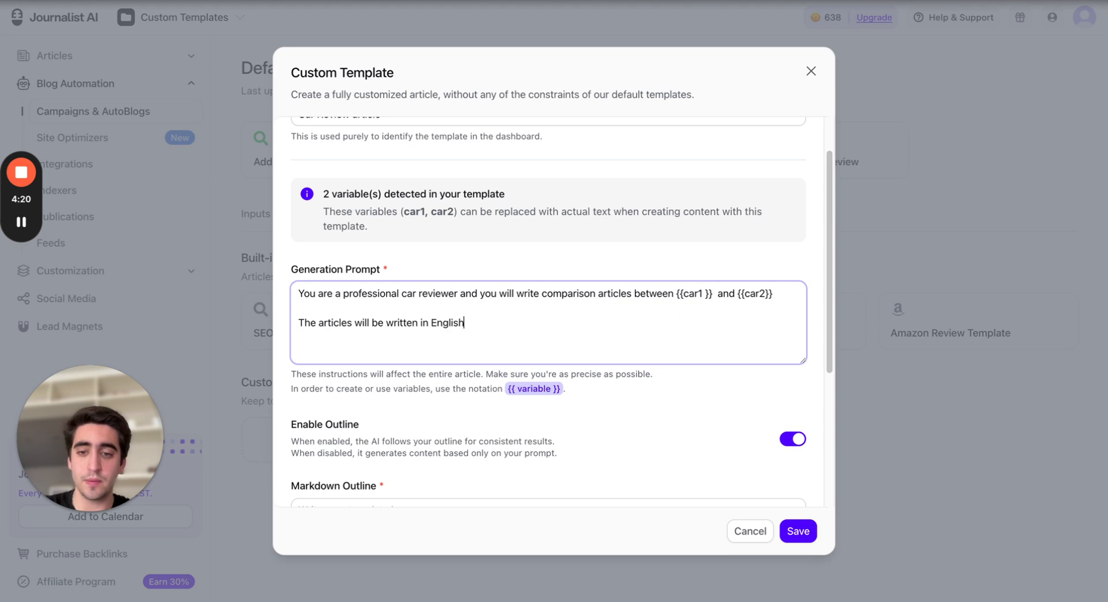
pyautogui.press('Return')
pyautogui.press('Return')
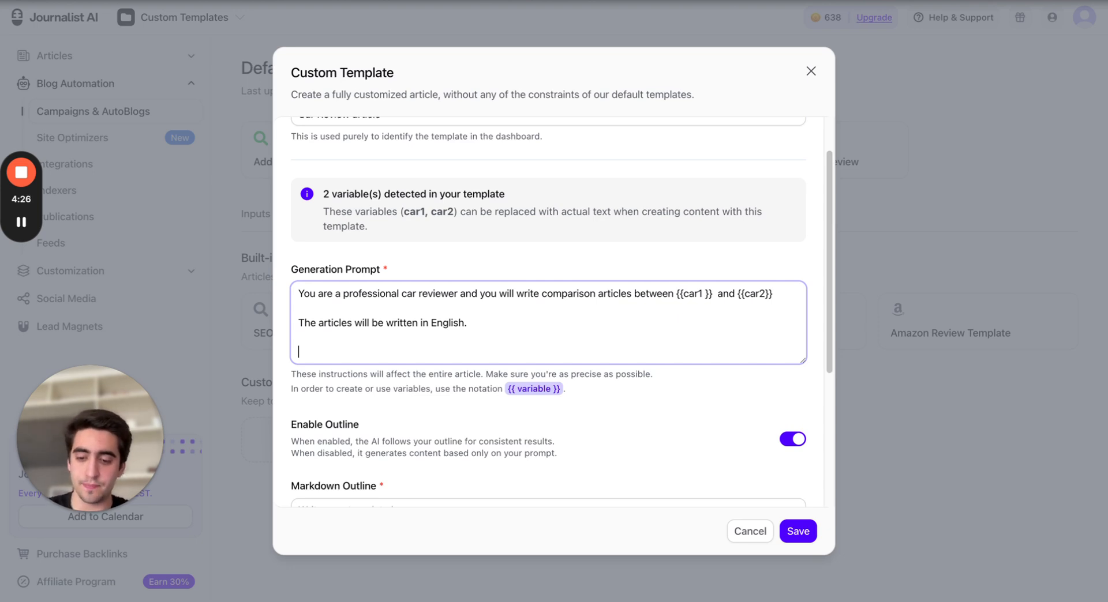
# Add the line 'You will write the articles with a Jeremy Clarckson' to the generation prompt
pyautogui.write('You wil')
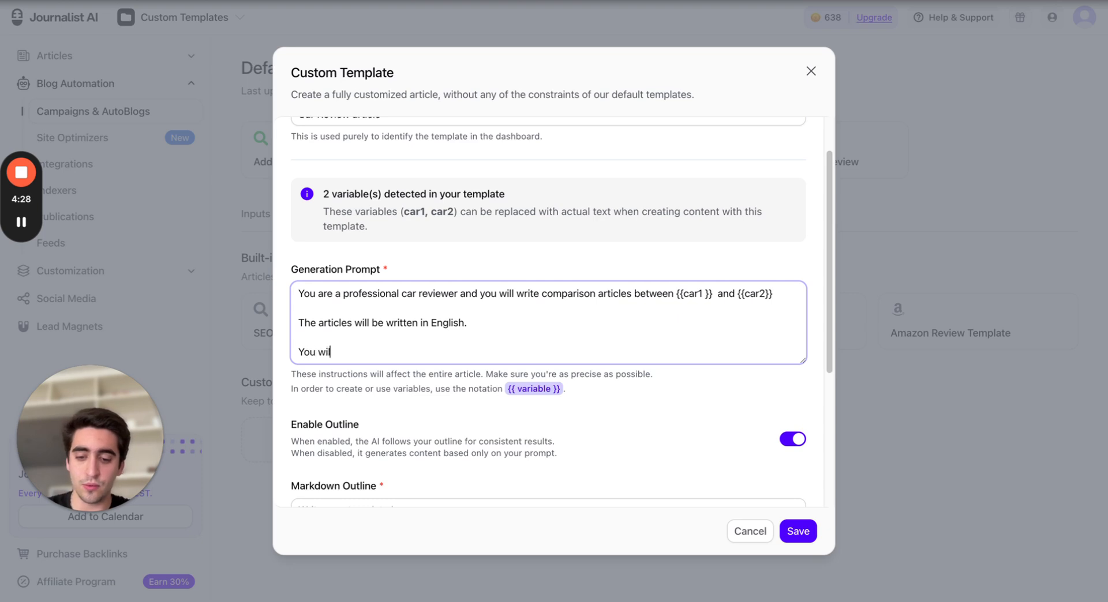
pyautogui.write('l write the ar')
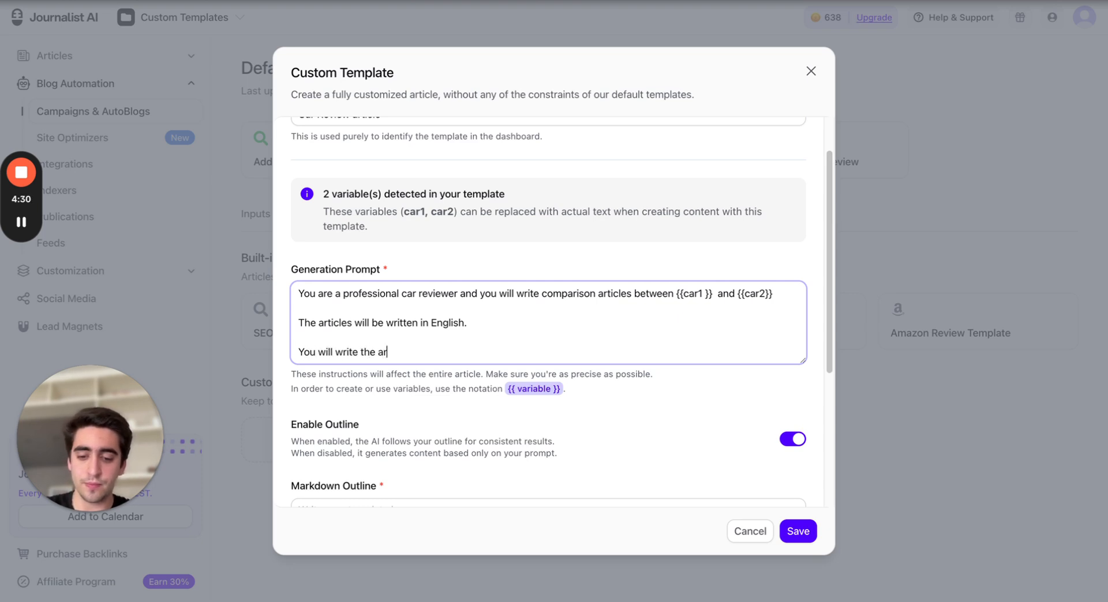
pyautogui.write('ticles in')
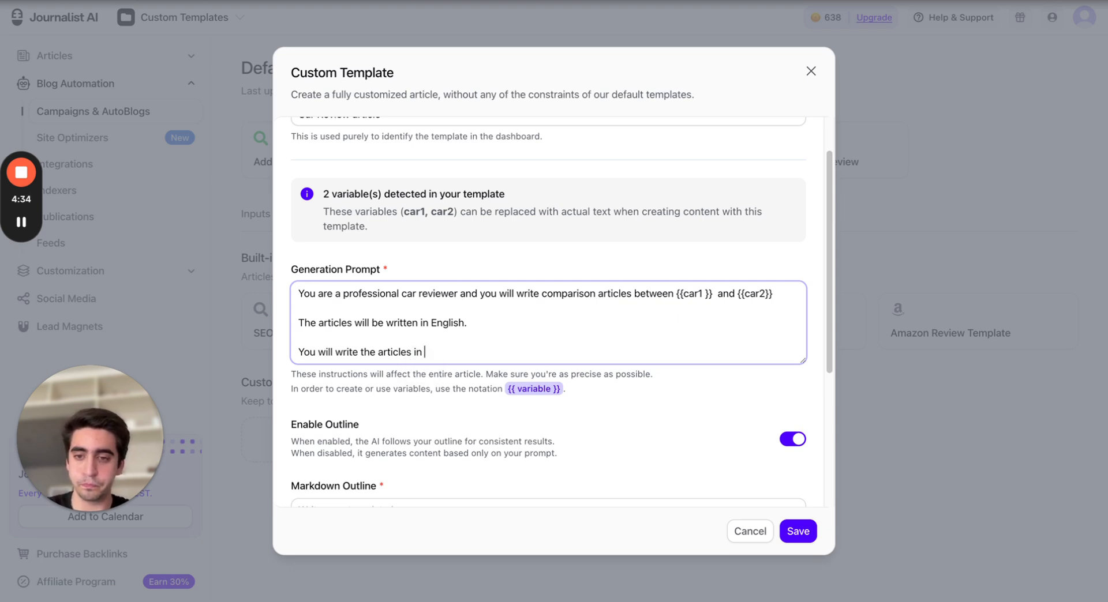
pyautogui.press('BackSpace')
pyautogui.press('BackSpace')
pyautogui.press('BackSpace')
pyautogui.write('wi')
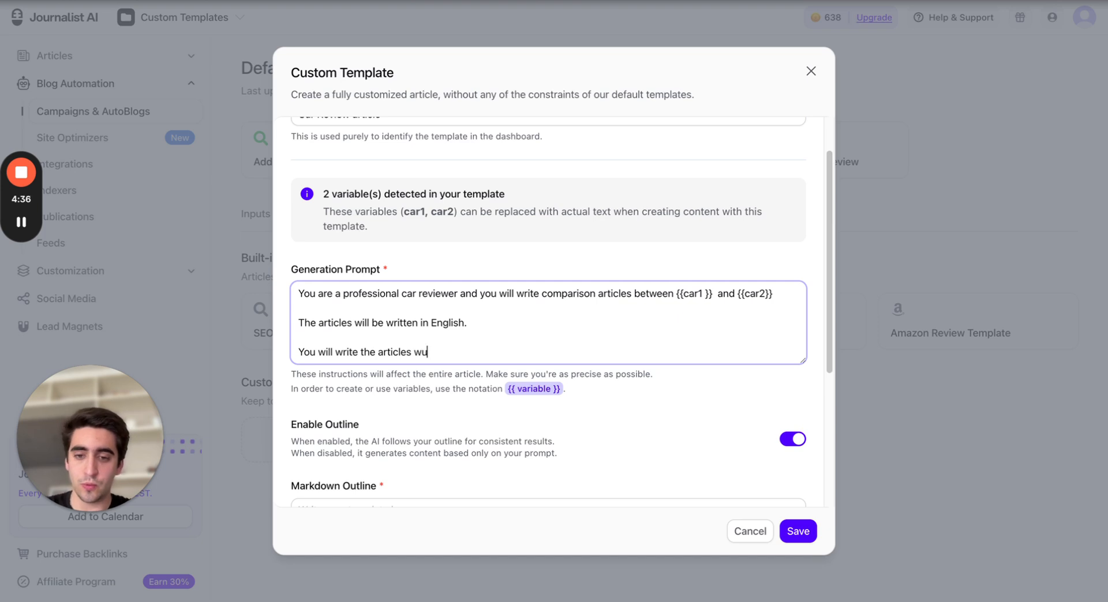
pyautogui.write('th a Jer')
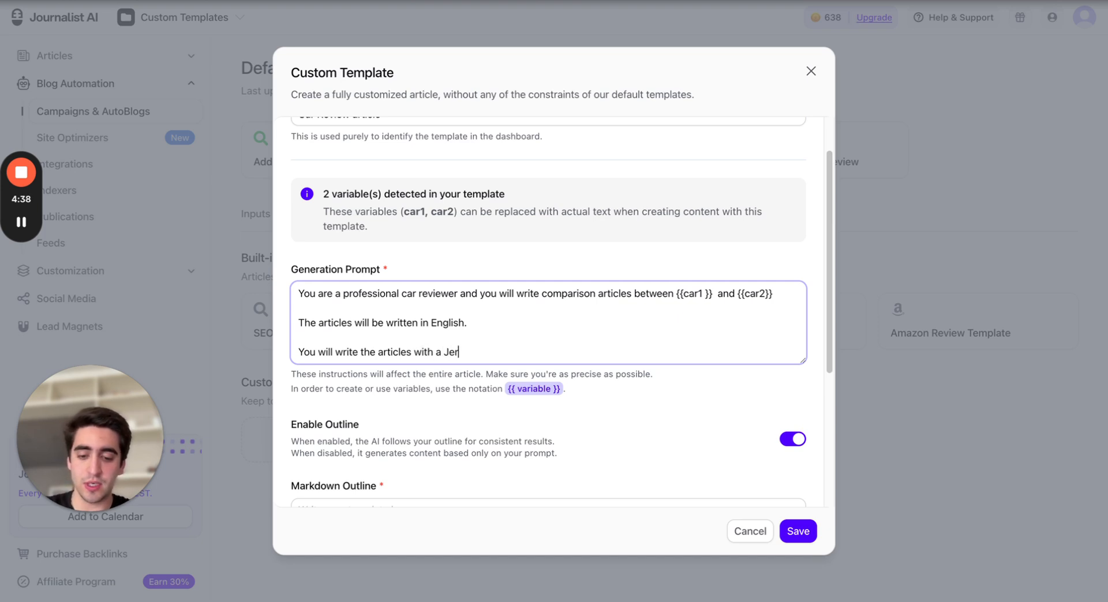
pyautogui.write('emy Clarckson')
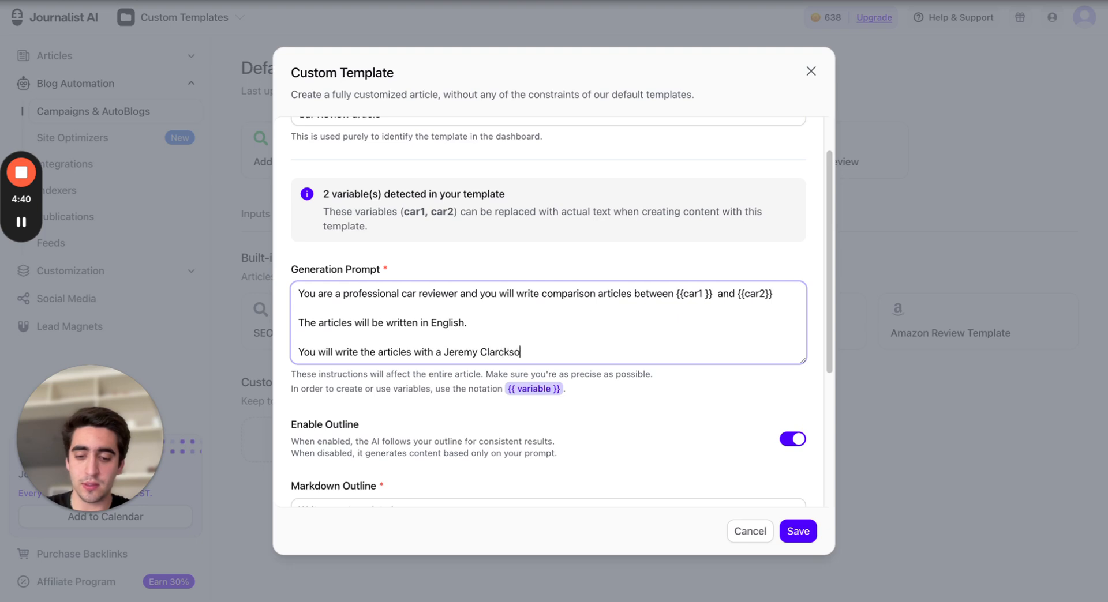
pyautogui.press('Left')
pyautogui.press('Left')
pyautogui.press('Left')
pyautogui.press('Left')
pyautogui.press('Left')
pyautogui.press('Left')
pyautogui.press('Left')
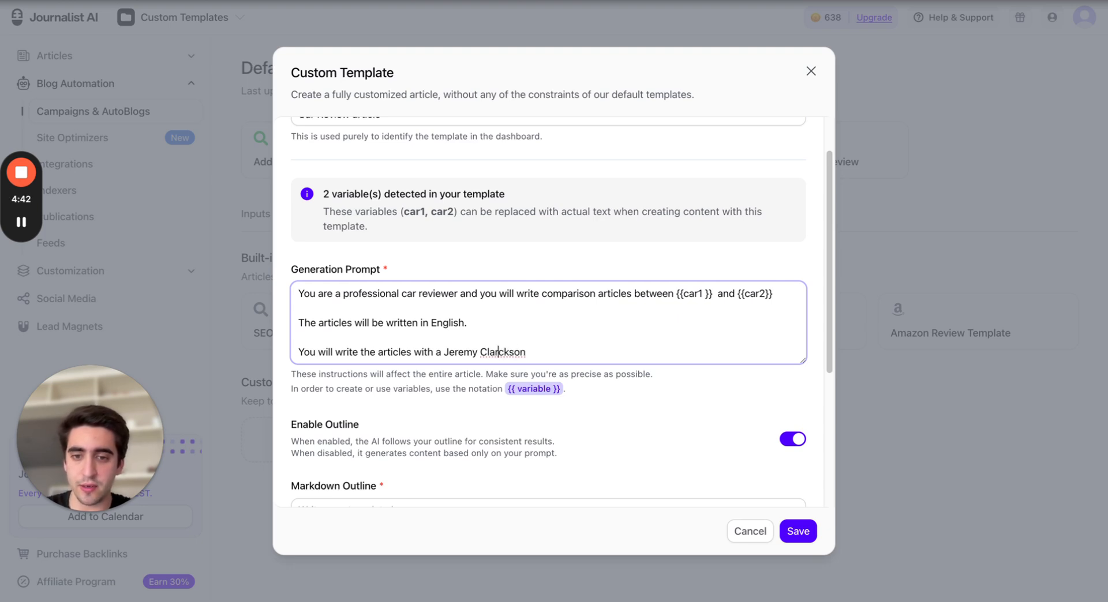
pyautogui.press('Right')
pyautogui.press('Right')
pyautogui.press('Right')
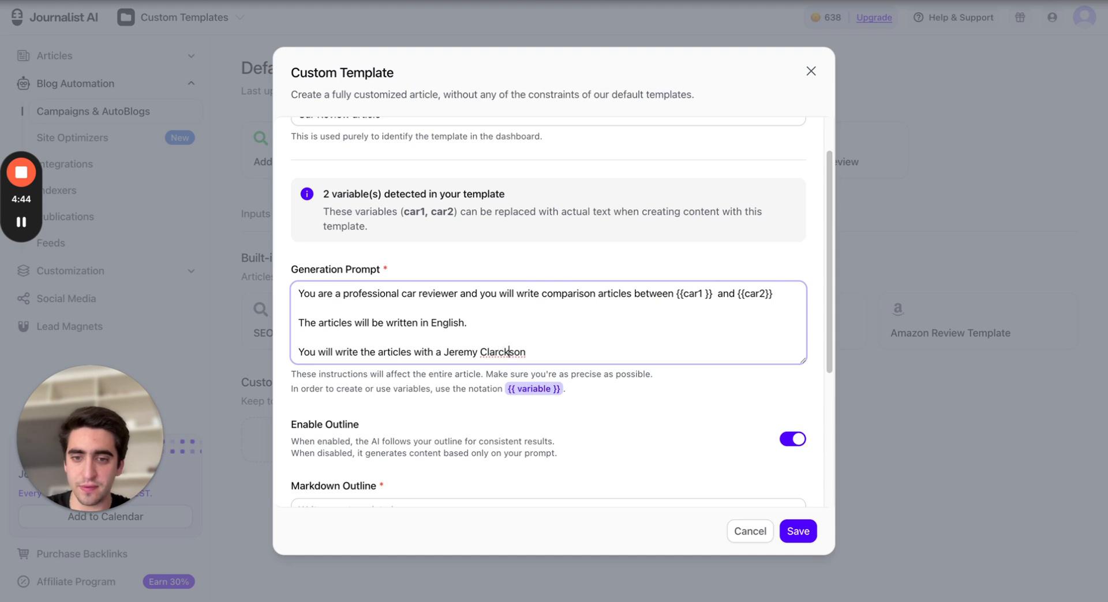
pyautogui.press('Left')
pyautogui.press('Left')
pyautogui.press('BackSpace')
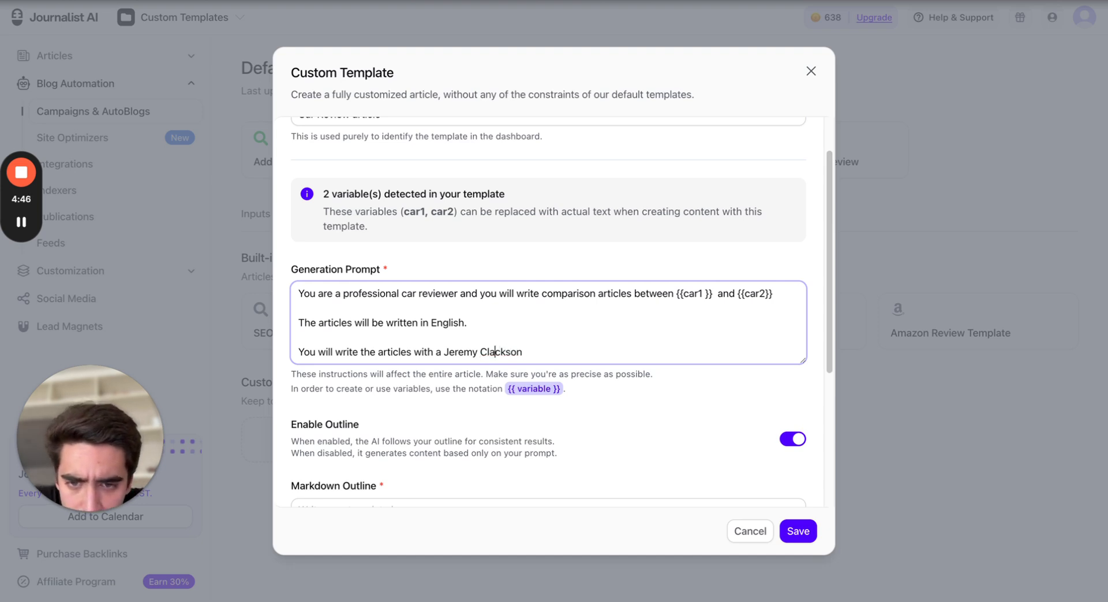
pyautogui.press('Right')
pyautogui.press('Left')
pyautogui.write('r')
pyautogui.press('Down')
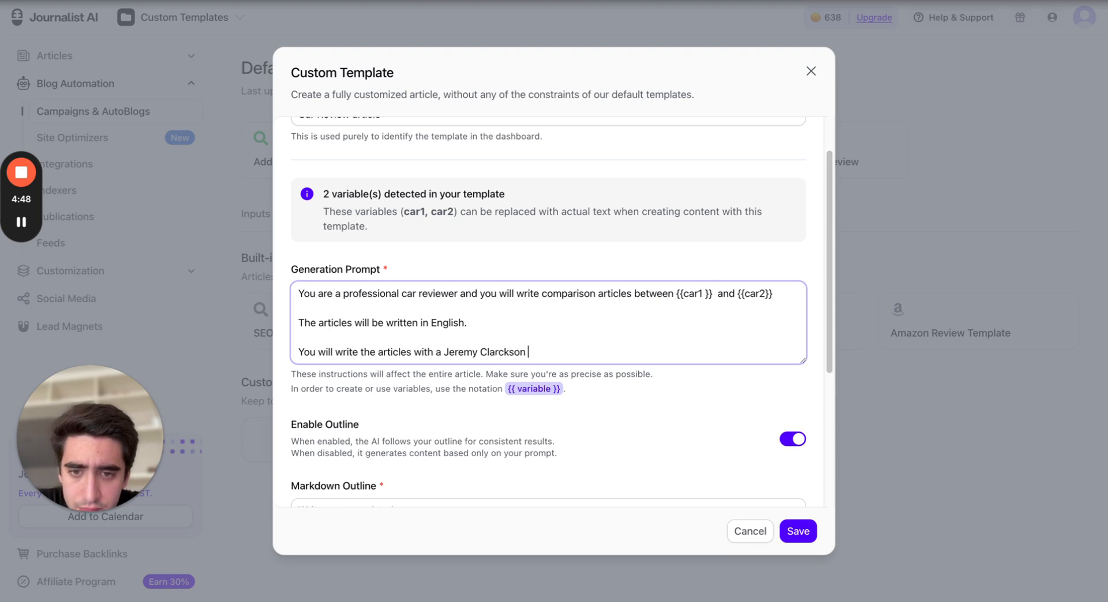
# Complete the third prompt line so it reads 'You will write the articles with a Jeremy Clarckson and use his tone of voice.'
pyautogui.write('.')
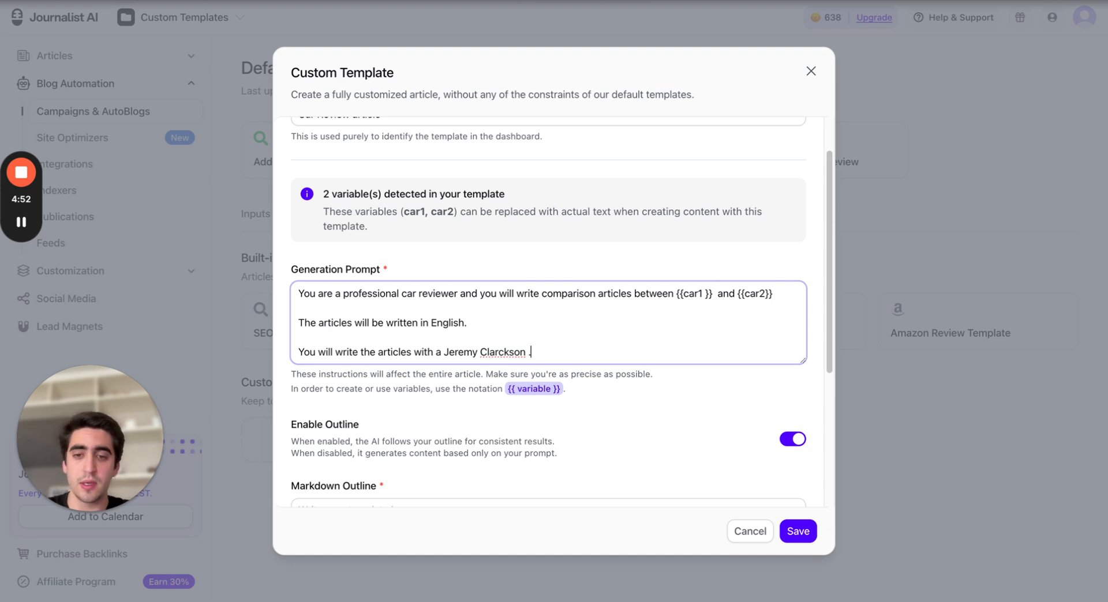
pyautogui.press('BackSpace')
pyautogui.write('and u')
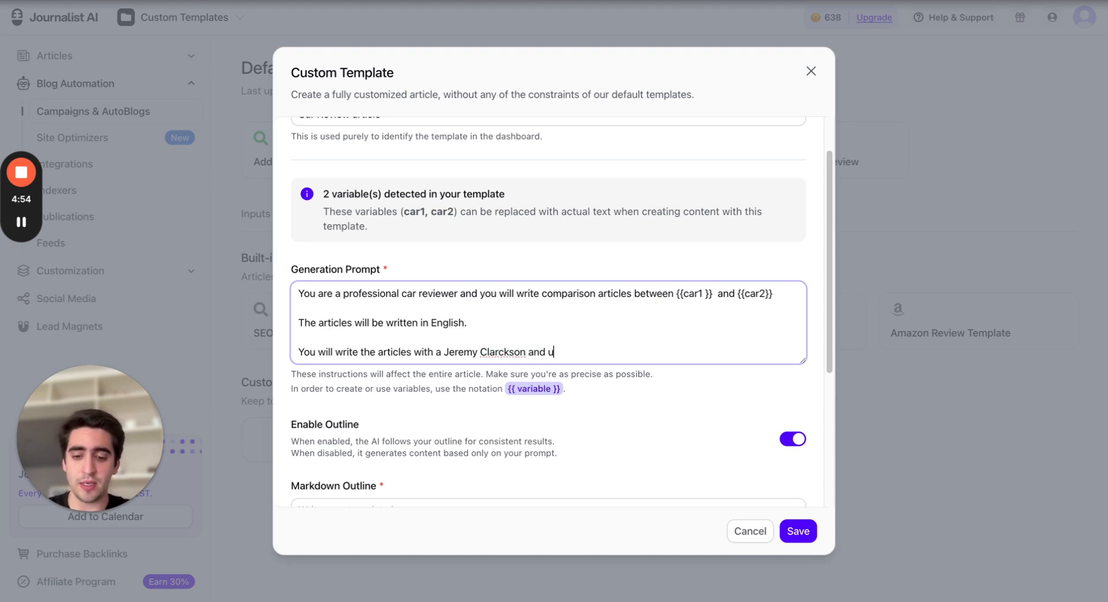
pyautogui.write('se')
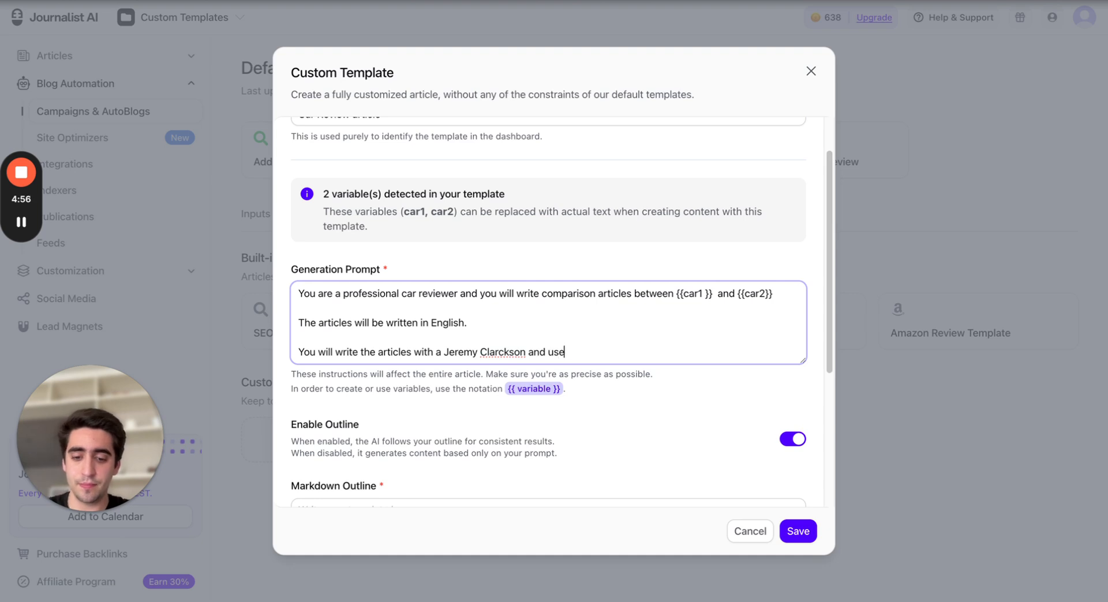
pyautogui.write(' his tone of voi')
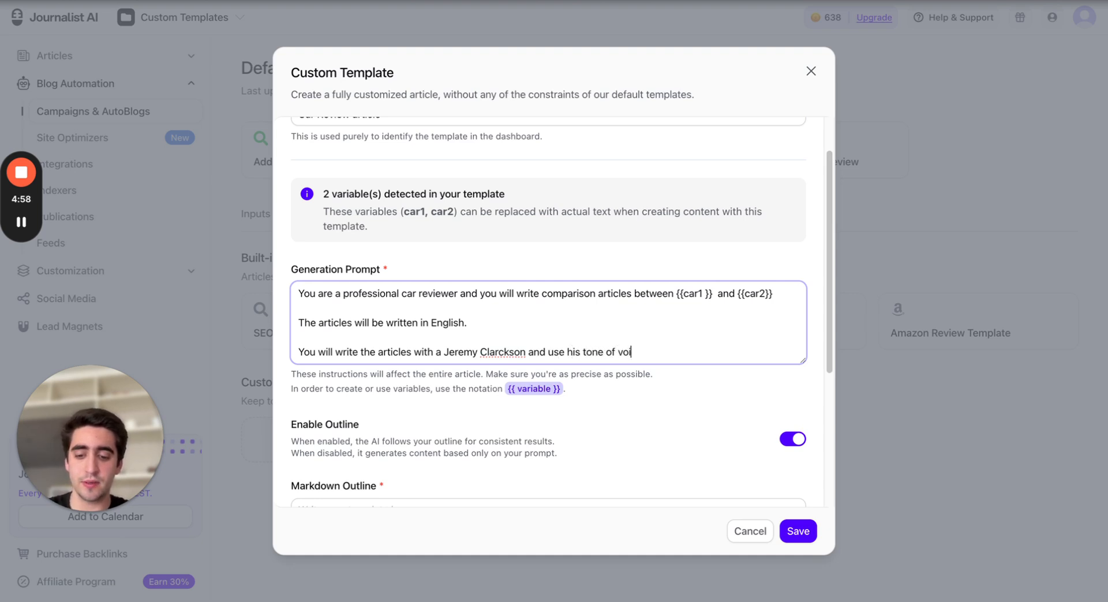
pyautogui.write('ce.')
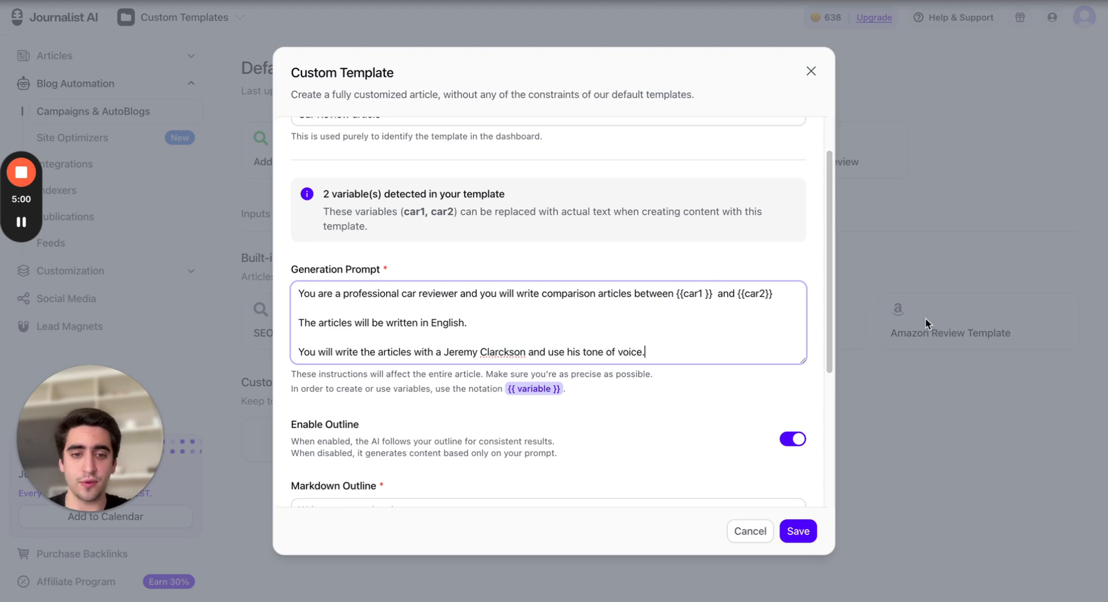
# Enlarge the generation prompt box and start a new line below the last sentence
pyautogui.moveTo(802, 362); pyautogui.dragTo(806, 451)
pyautogui.scroll(-3, 722, 403)
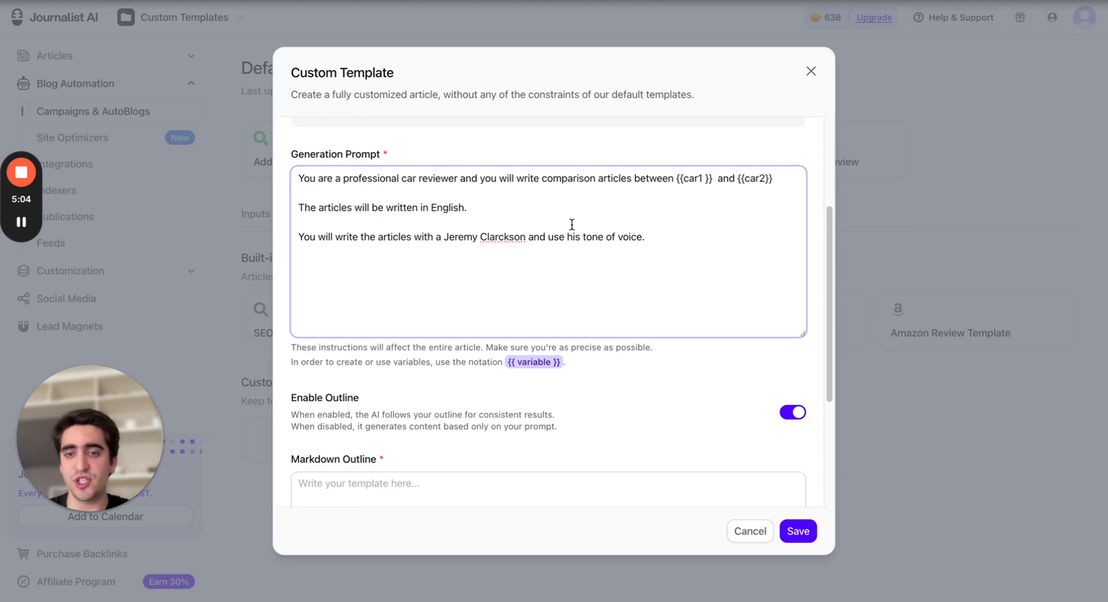
pyautogui.press('Return')
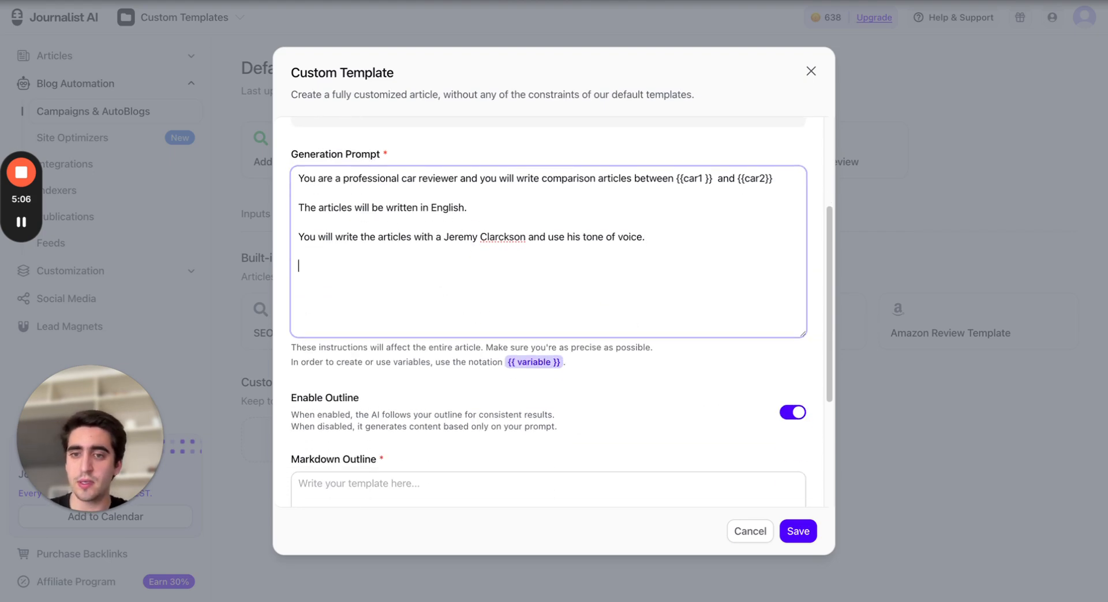
pyautogui.scroll(2, 541, 243)
pyautogui.scroll(-1, 527, 267)
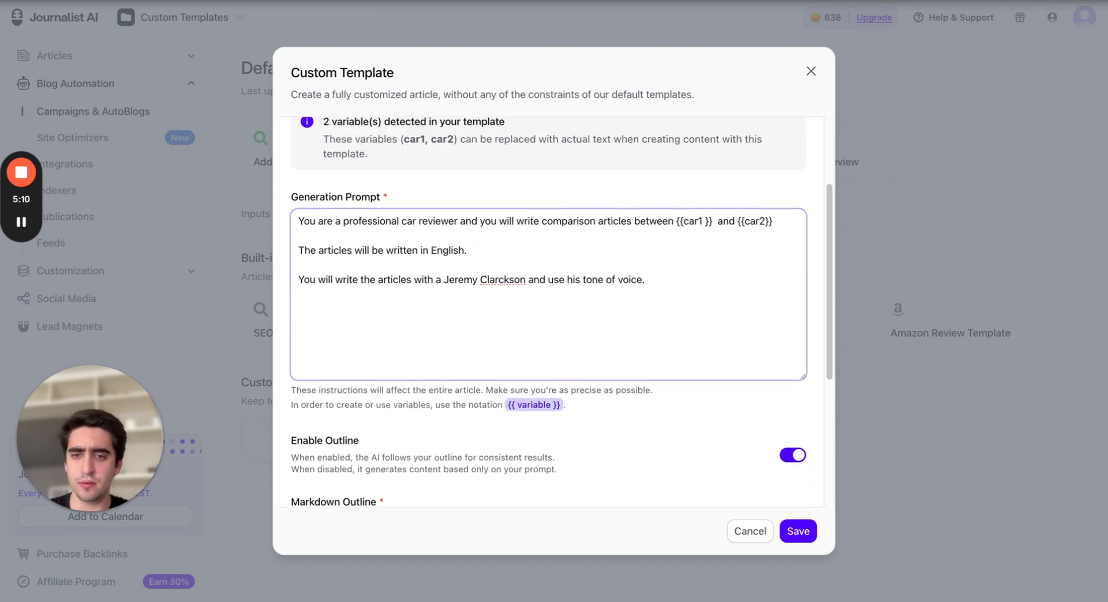
pyautogui.click(645, 279)
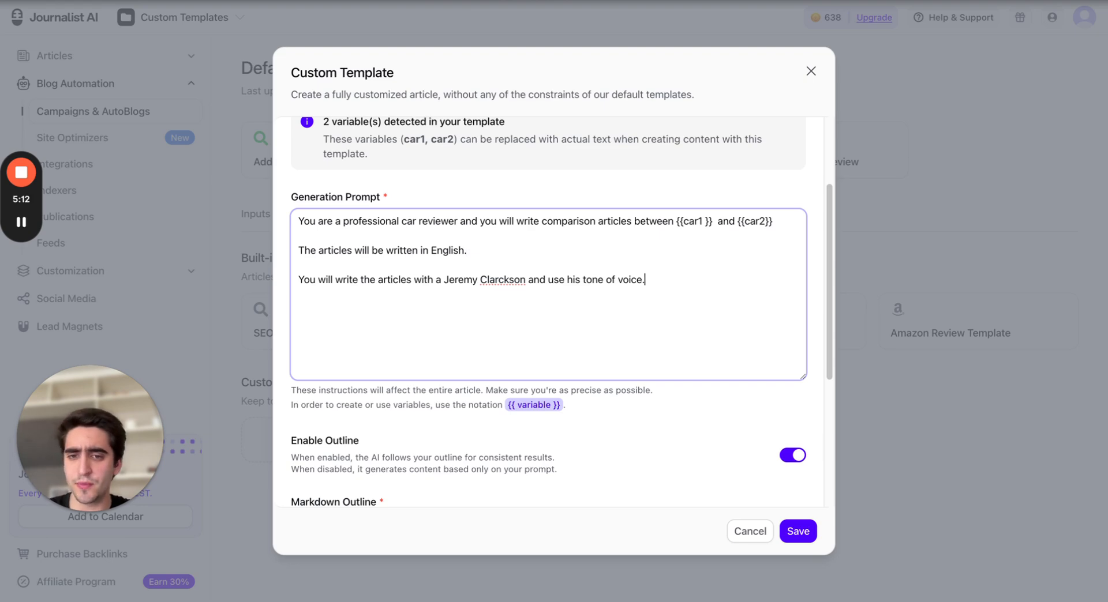
pyautogui.scroll(-1, 512, 255)
pyautogui.scroll(1, 616, 262)
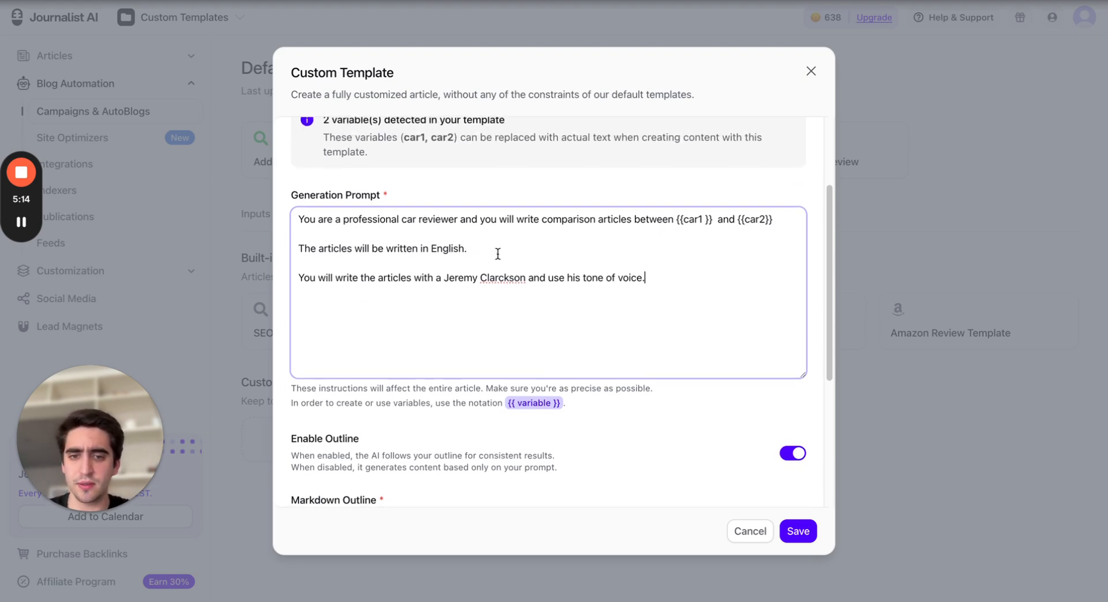
pyautogui.scroll(2, 502, 344)
pyautogui.scroll(-2, 365, 280)
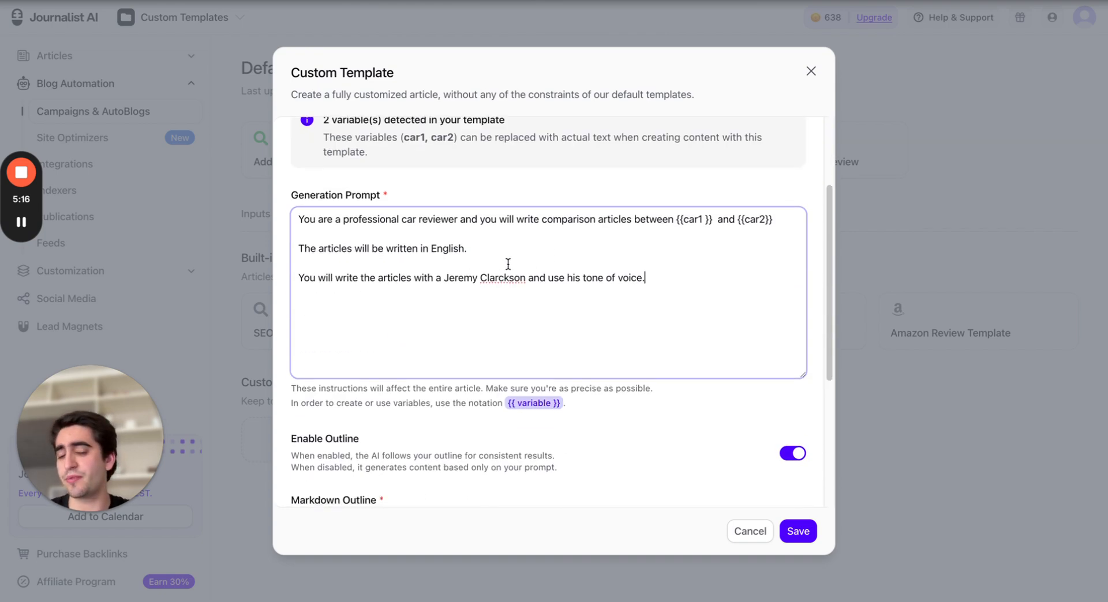
pyautogui.scroll(-2, 518, 282)
pyautogui.scroll(-3, 518, 281)
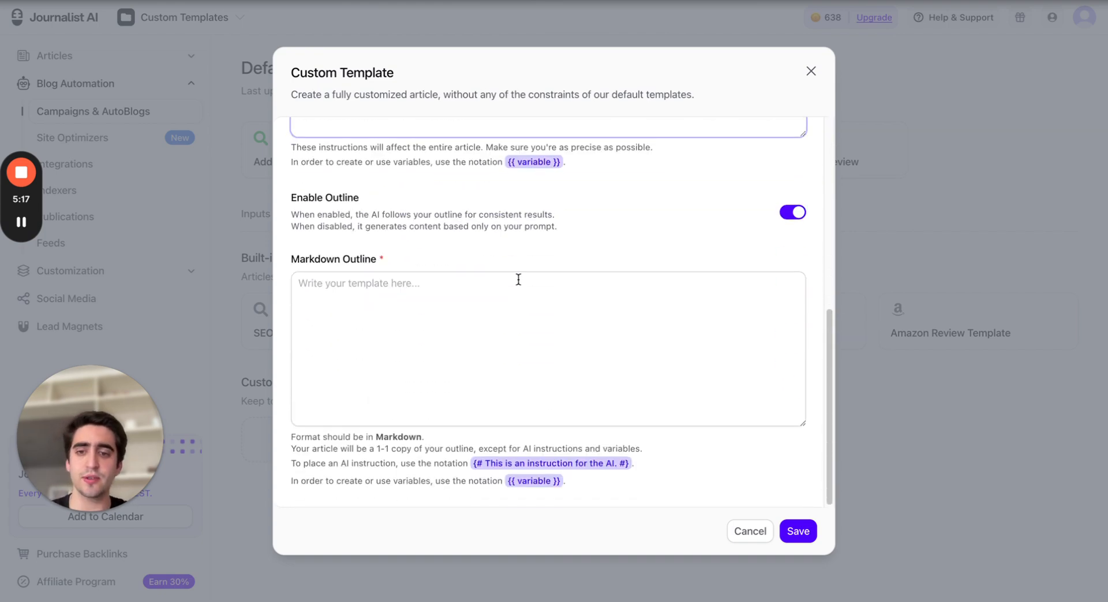
pyautogui.click(451, 317)
pyautogui.click(484, 255)
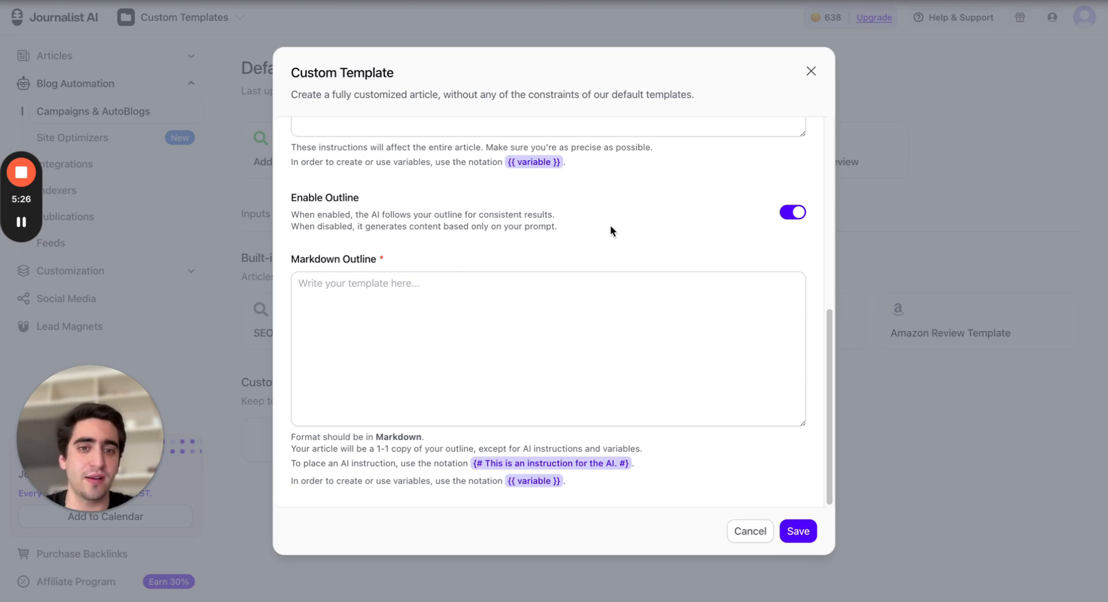
# Switch the Enable Outline option off and then back on
pyautogui.click(791, 213)
pyautogui.scroll(3, 401, 303)
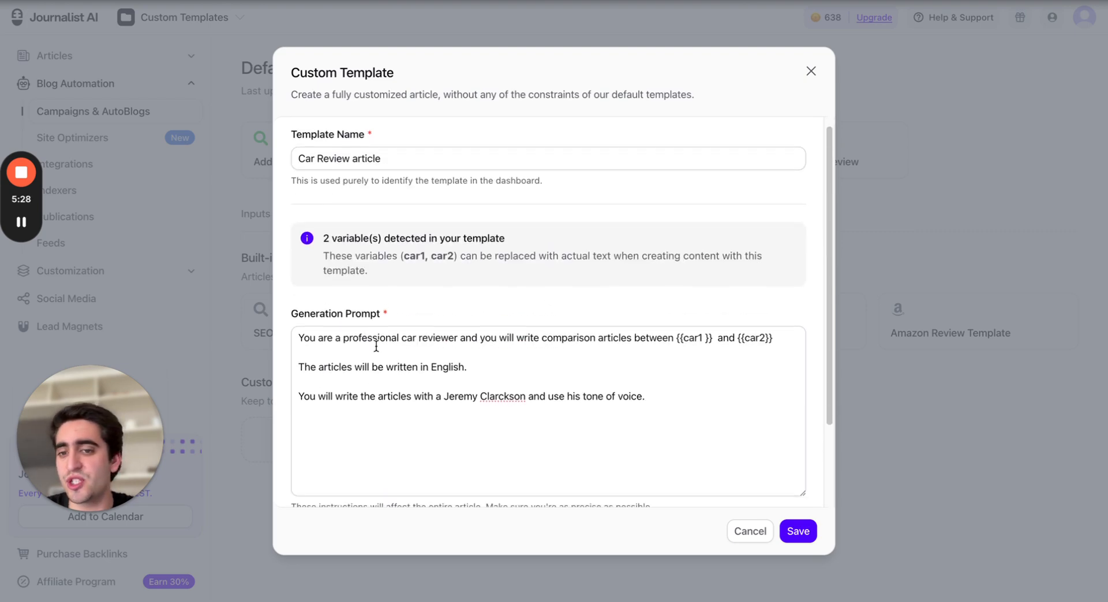
pyautogui.scroll(-2, 400, 303)
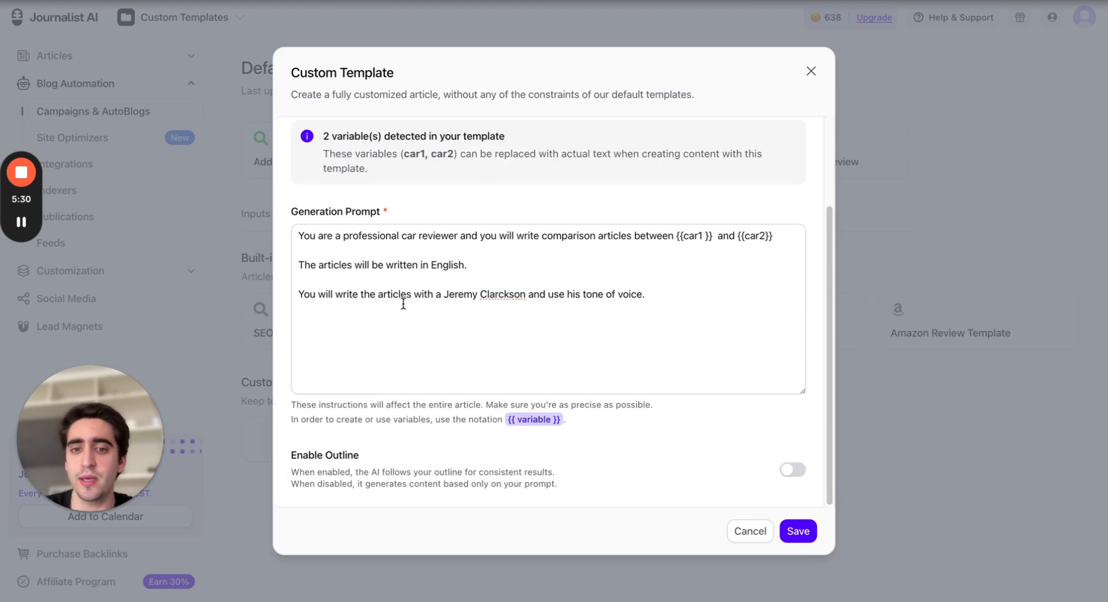
pyautogui.scroll(3, 427, 299)
pyautogui.scroll(-3, 438, 304)
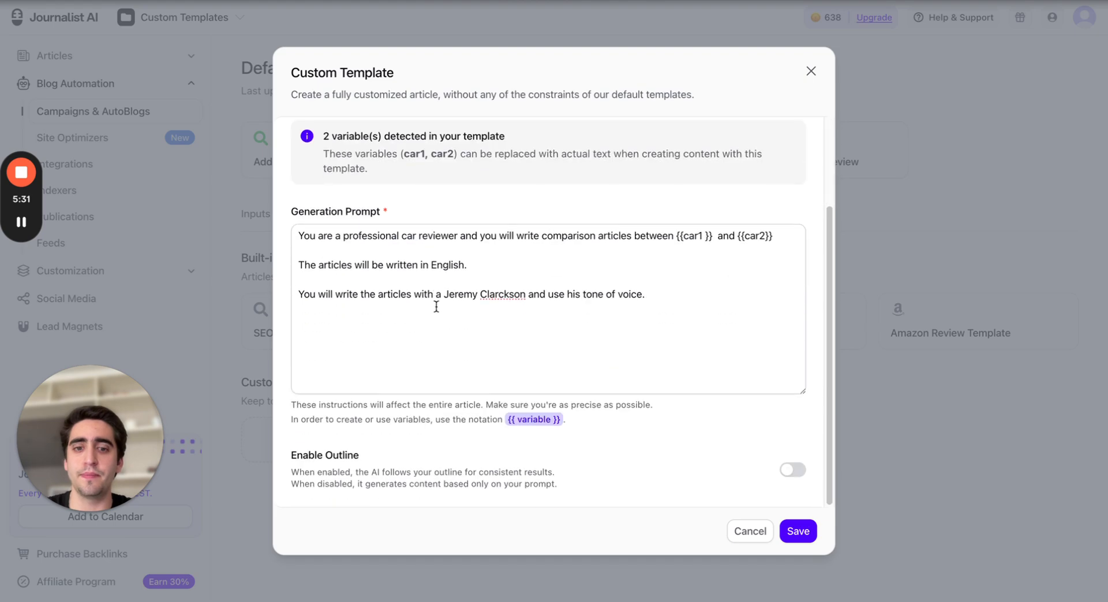
pyautogui.click(793, 469)
pyautogui.scroll(-4, 683, 425)
pyautogui.click(531, 321)
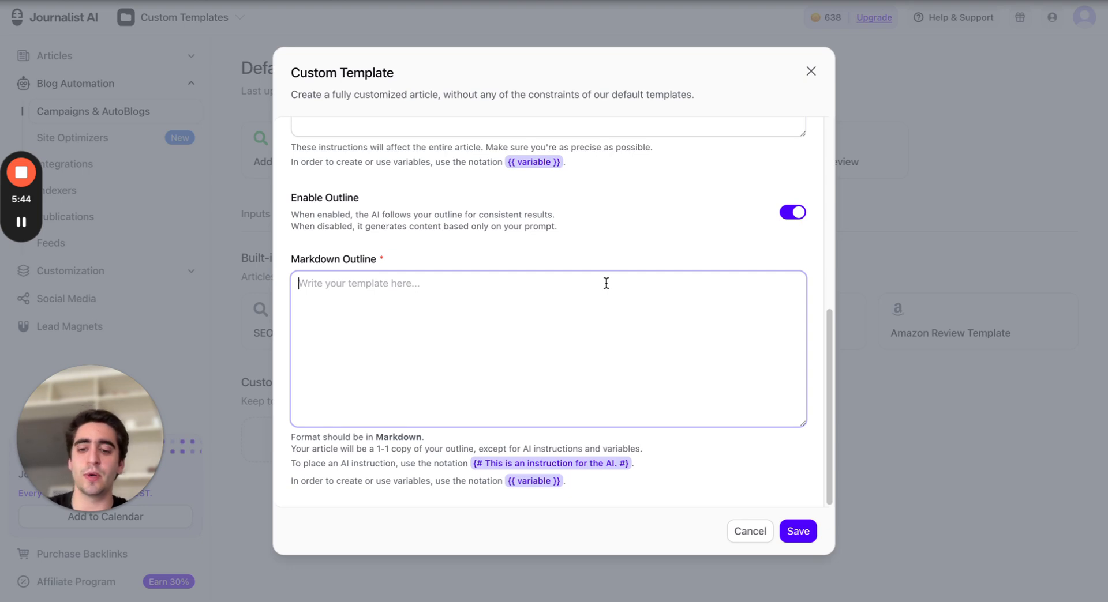
pyautogui.write('#')
pyautogui.press('BackSpace')
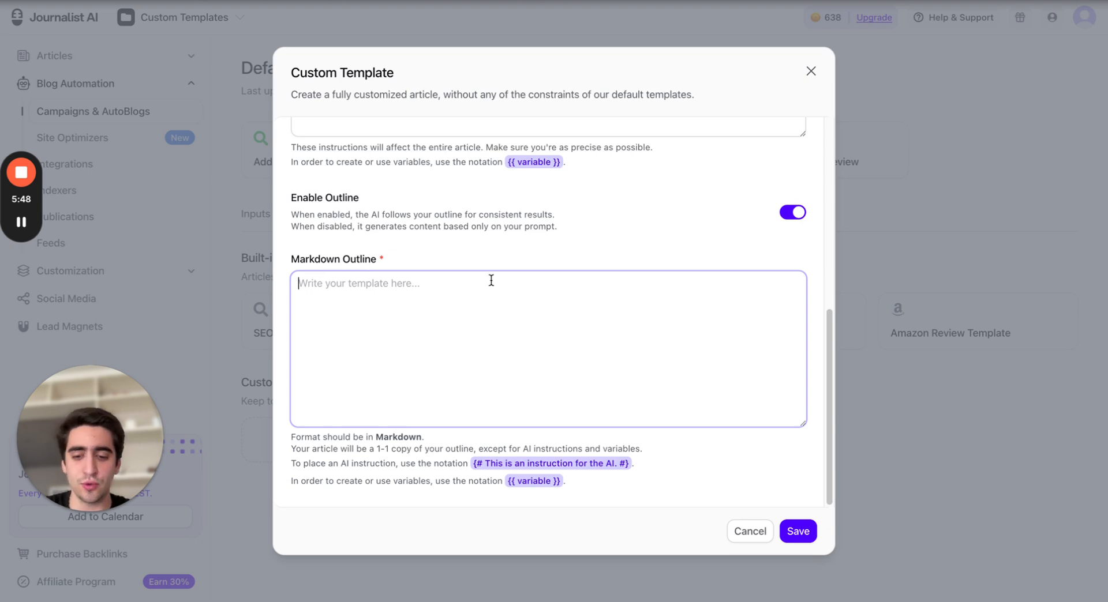
pyautogui.write('#')
pyautogui.press('Return')
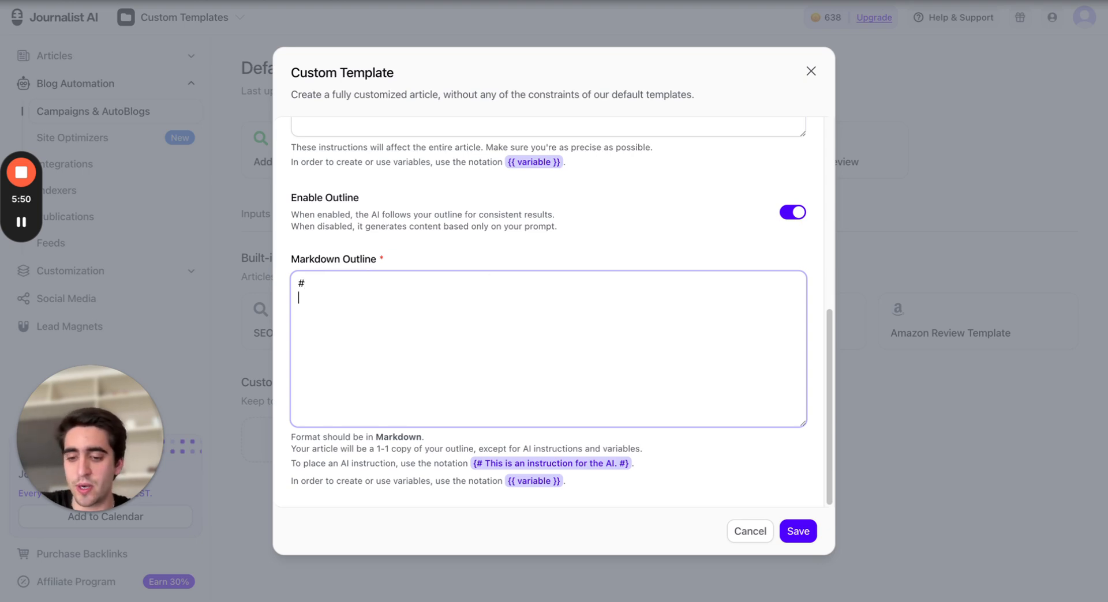
pyautogui.write('##')
pyautogui.press('Return')
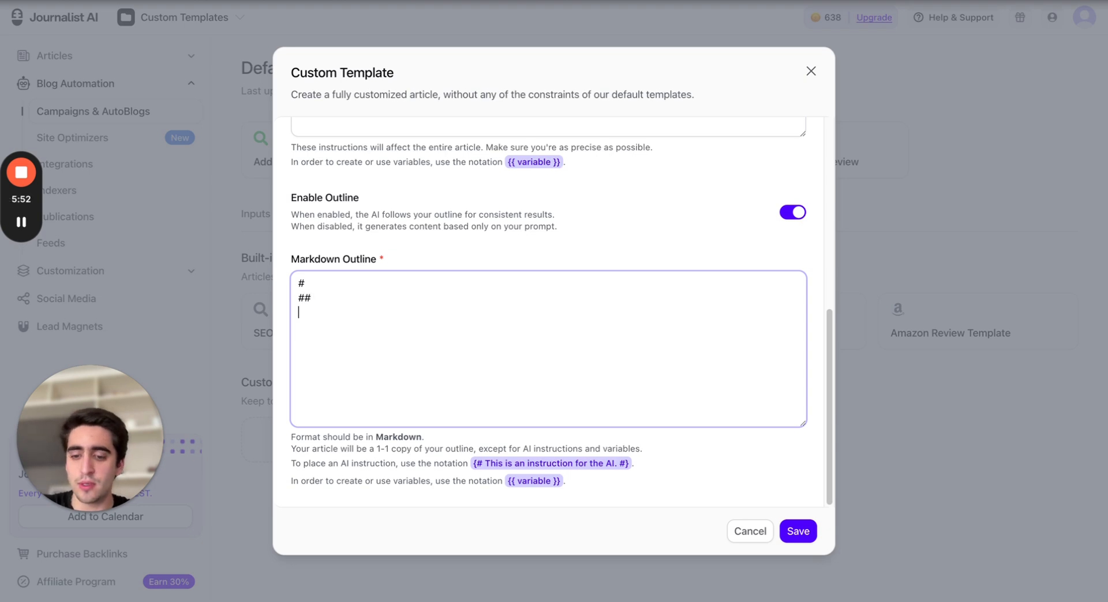
pyautogui.write('####')
pyautogui.press('BackSpace')
pyautogui.press('BackSpace')
pyautogui.press('BackSpace')
pyautogui.press('BackSpace')
pyautogui.press('BackSpace')
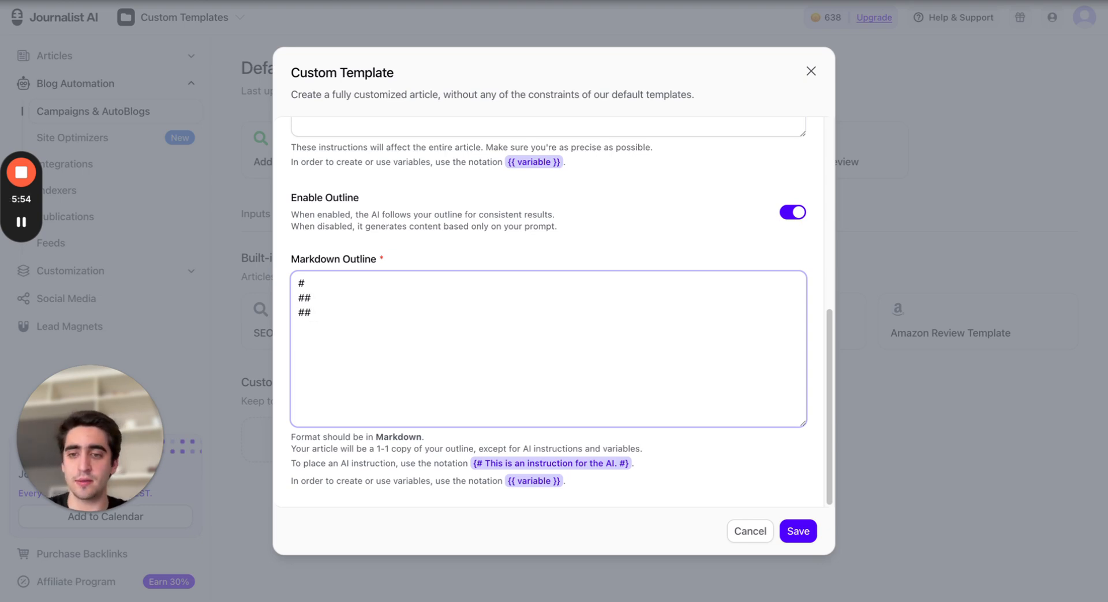
pyautogui.press('BackSpace')
pyautogui.press('BackSpace')
pyautogui.press('BackSpace')
pyautogui.press('BackSpace')
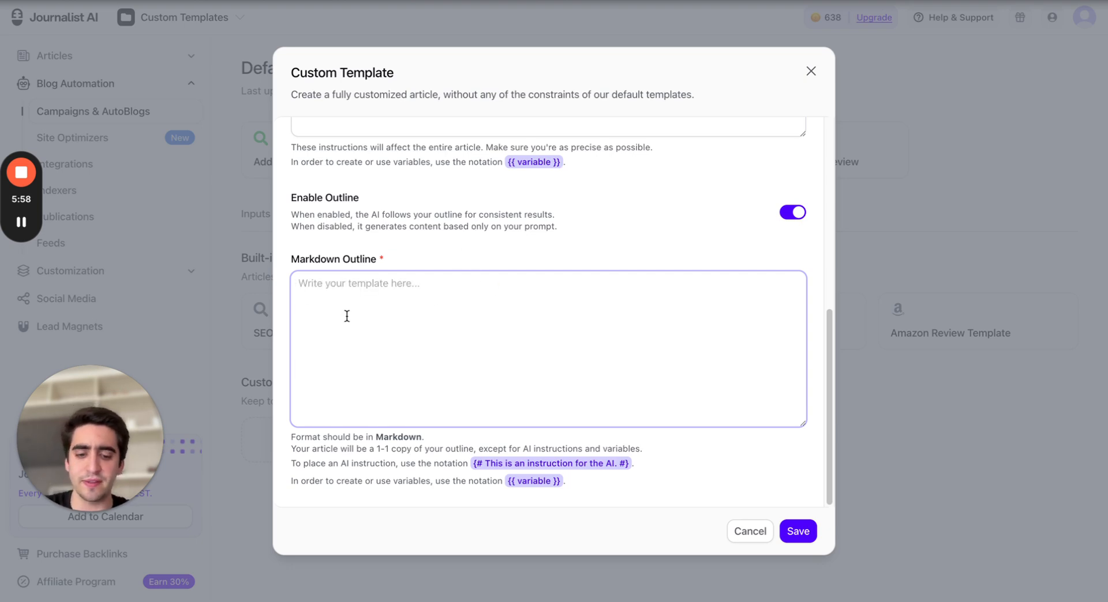
# Enter the markdown outline heading '# Comparing {{ car1}} with {{car2}}'
pyautogui.write('#')
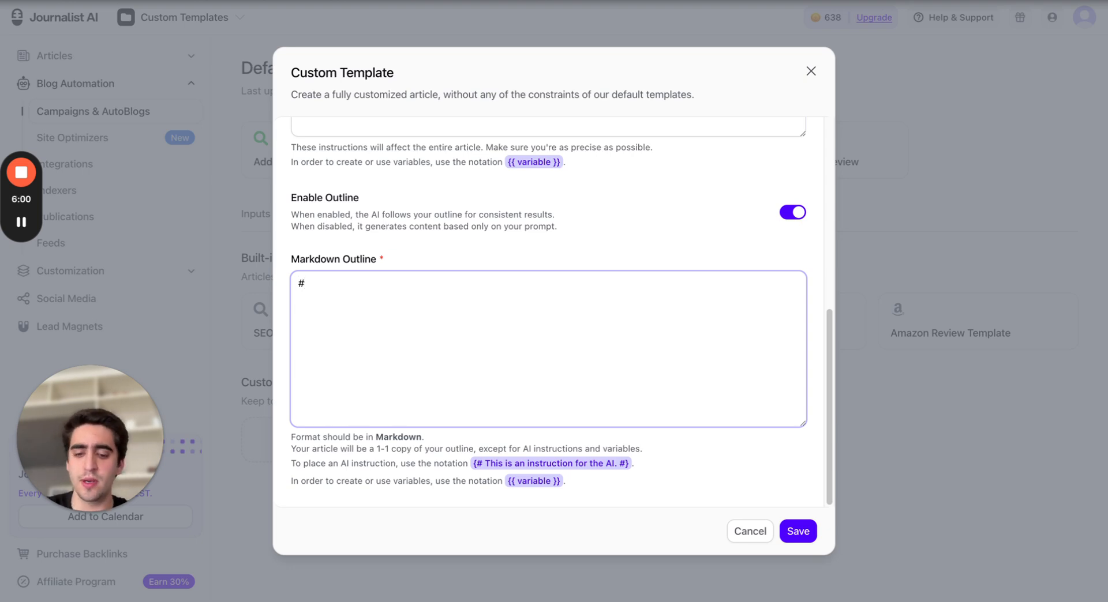
pyautogui.write(' Comparing')
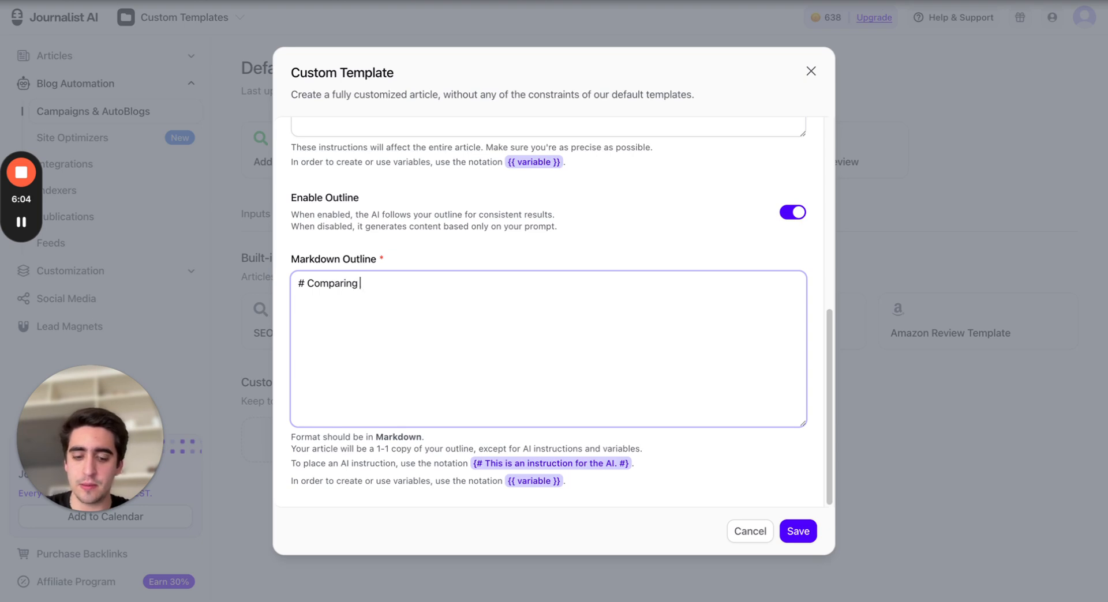
pyautogui.write(' {{')
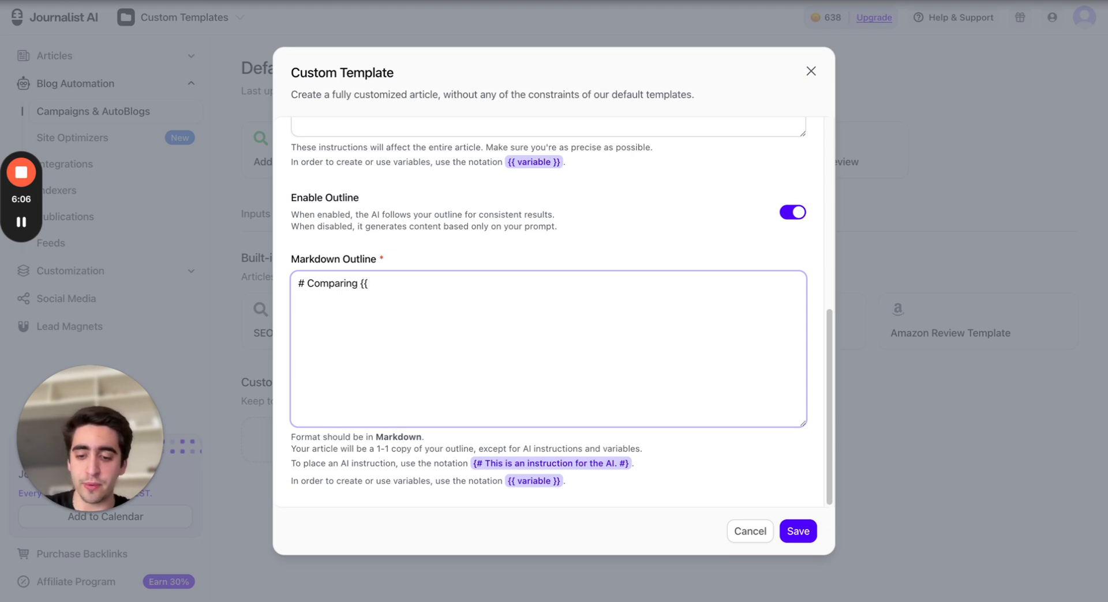
pyautogui.write(' car1')
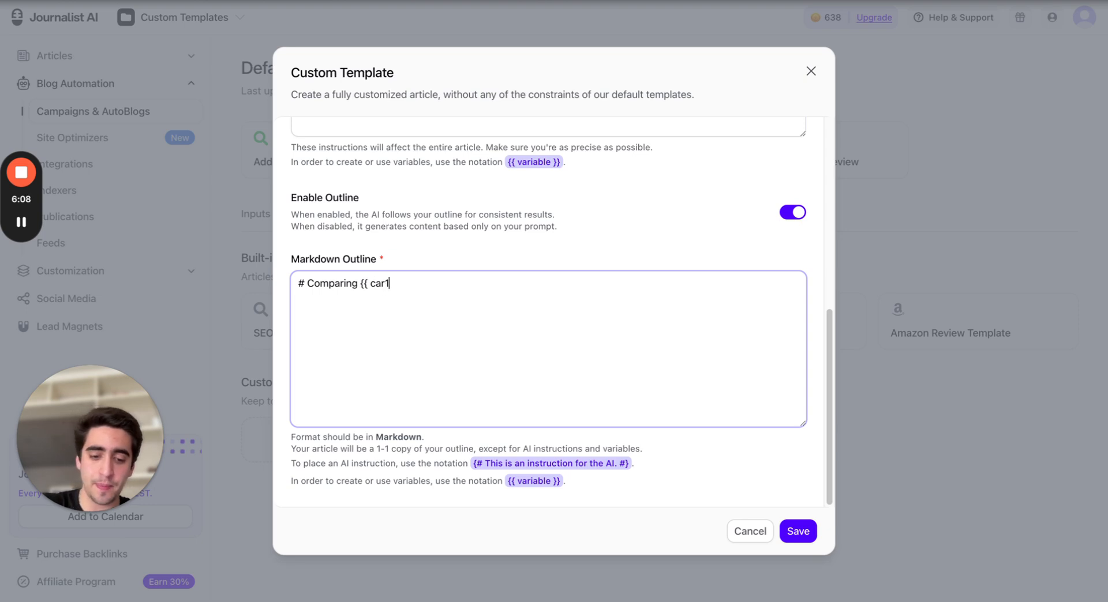
pyautogui.write('}} with ')
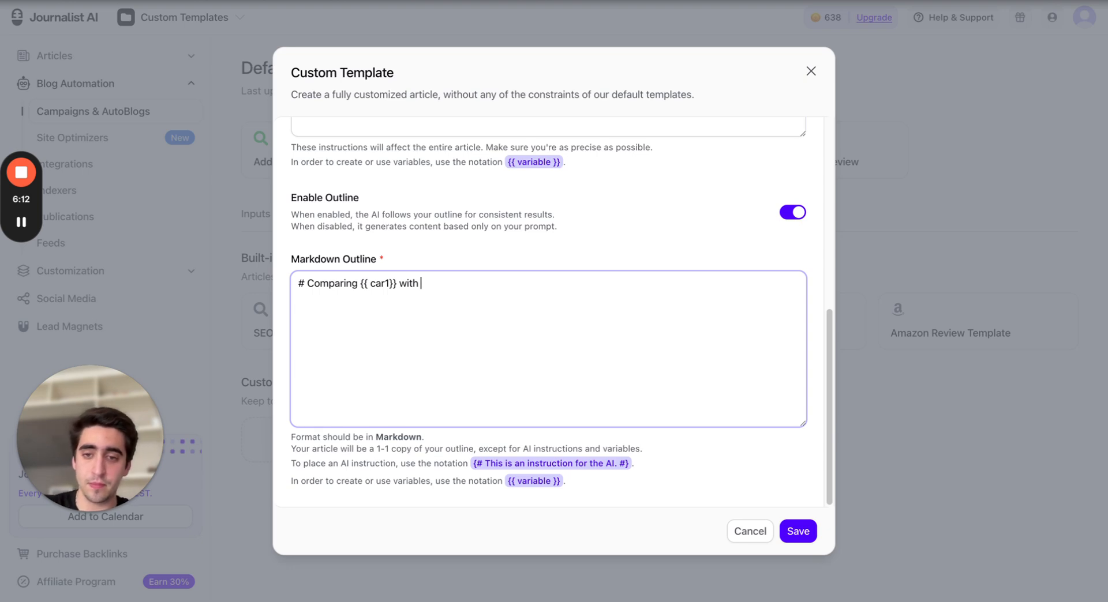
pyautogui.write('{{car2')
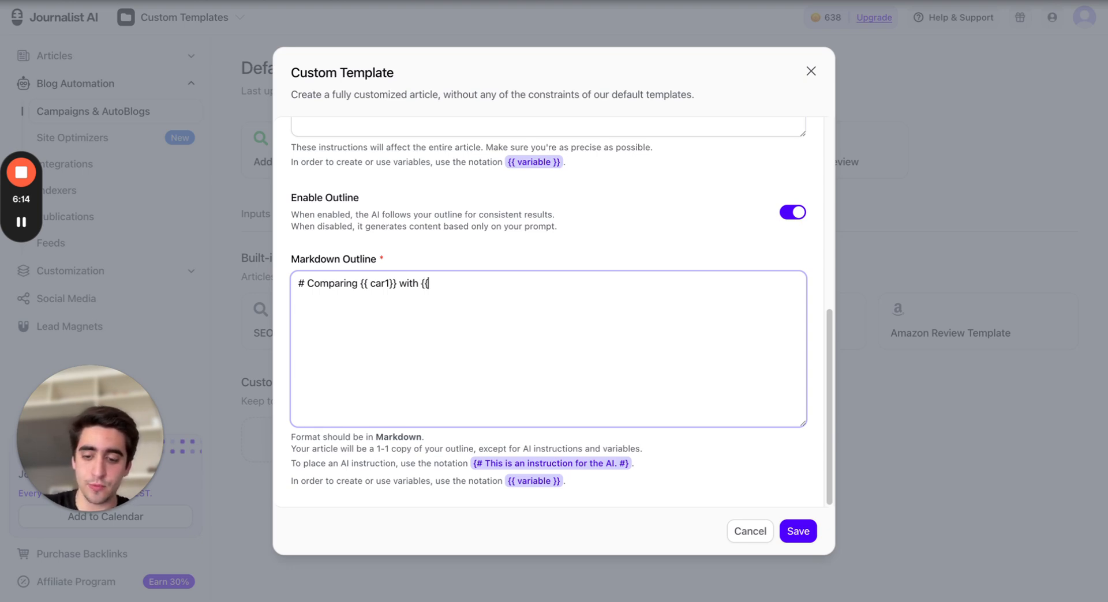
pyautogui.write('{')
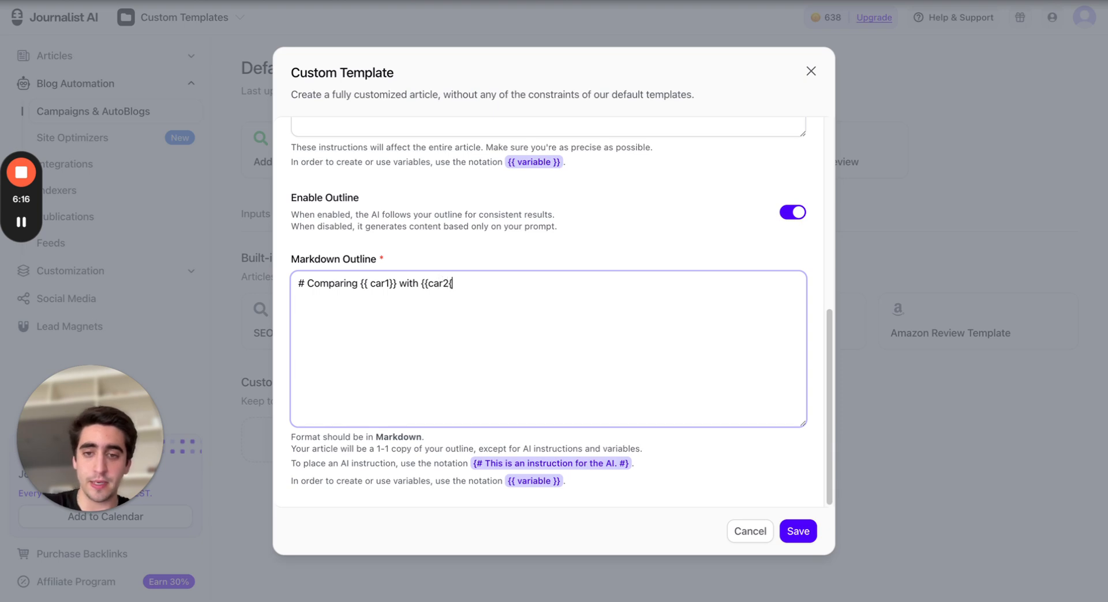
pyautogui.press('BackSpace')
pyautogui.write('{{')
pyautogui.press('BackSpace')
pyautogui.press('BackSpace')
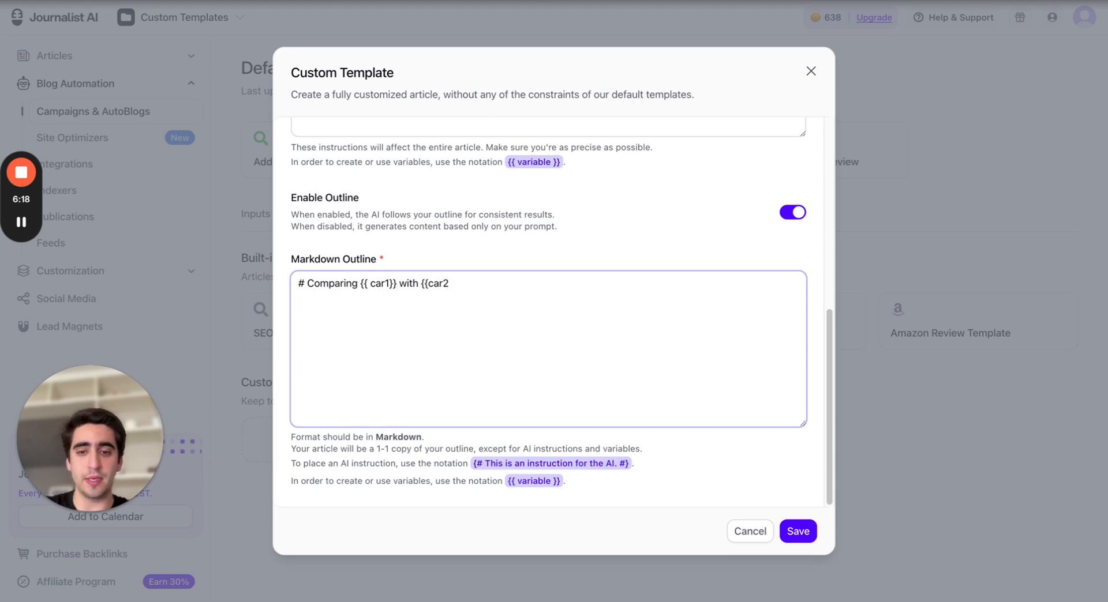
pyautogui.write('}}')
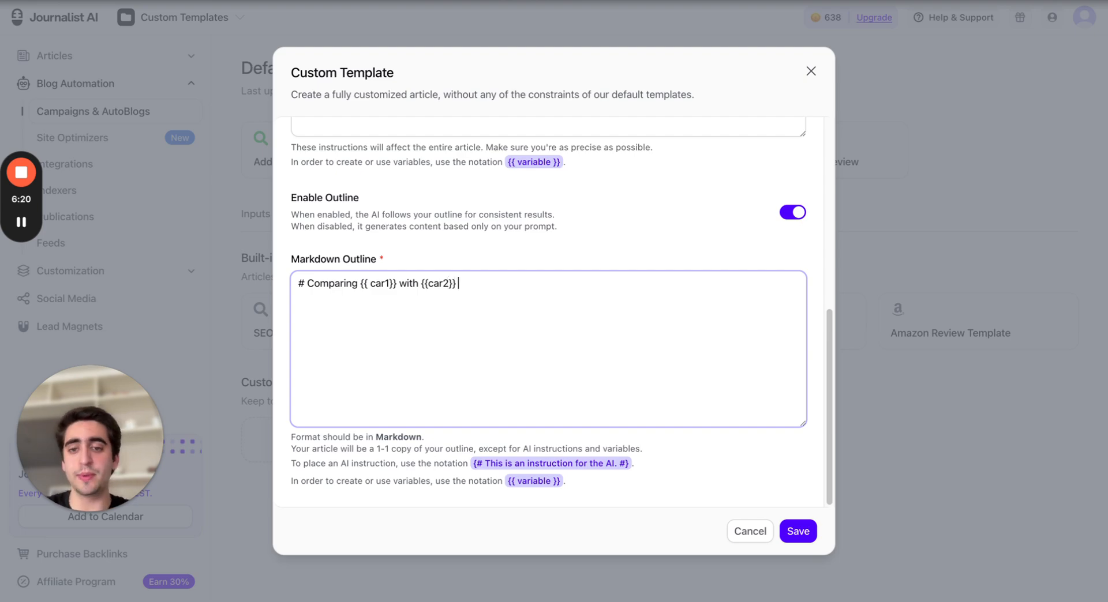
# Review the template name, generation prompt and markdown outline heading already entered
pyautogui.scroll(5, 453, 344)
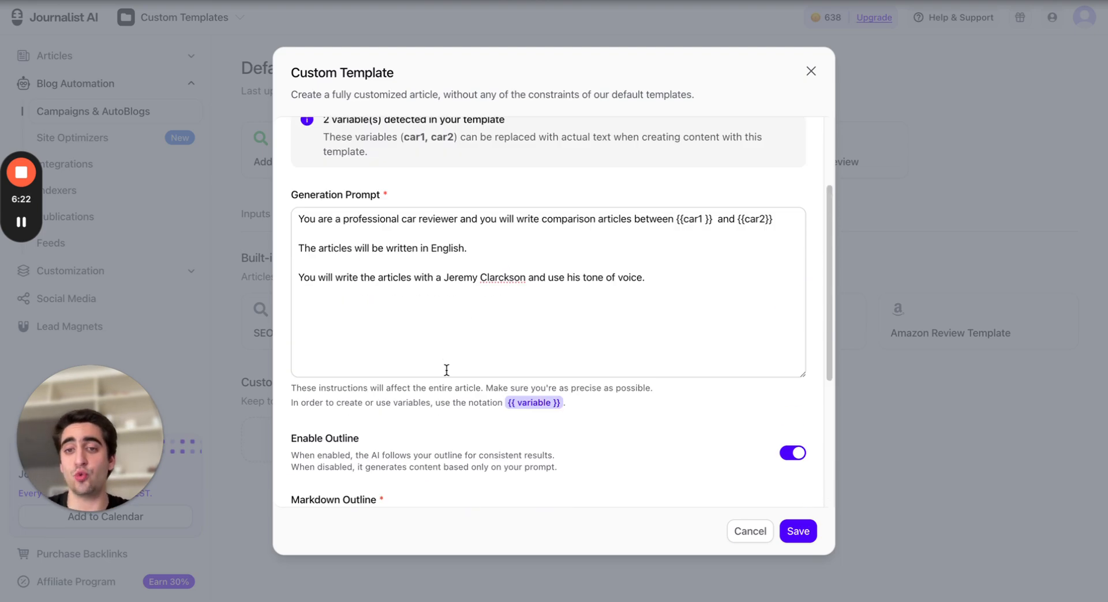
pyautogui.scroll(-3, 446, 364)
pyautogui.scroll(6, 445, 364)
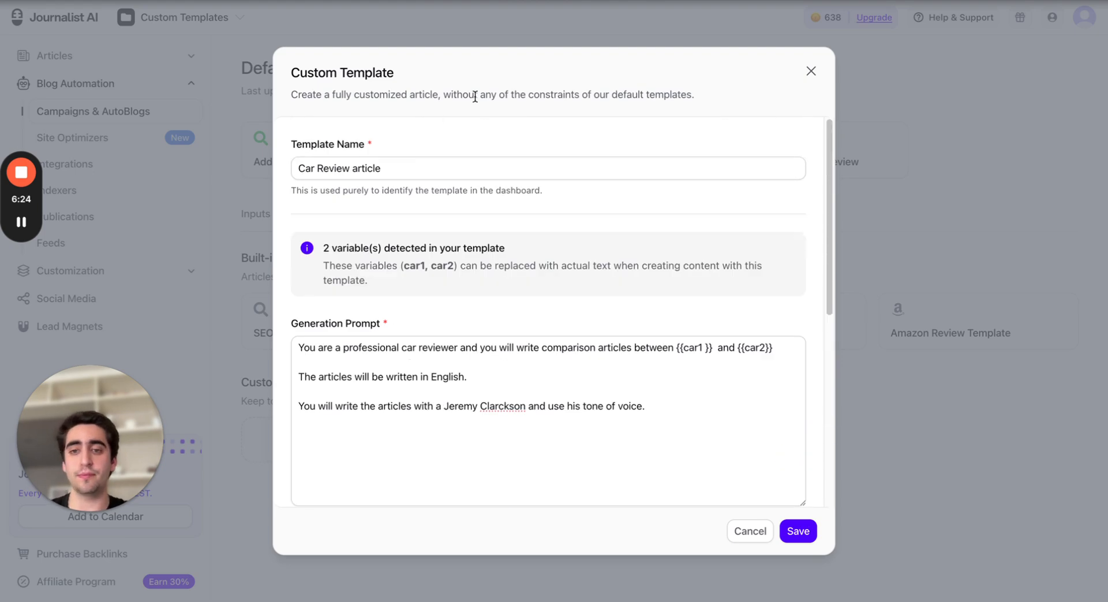
pyautogui.scroll(-6, 445, 252)
pyautogui.scroll(6, 431, 366)
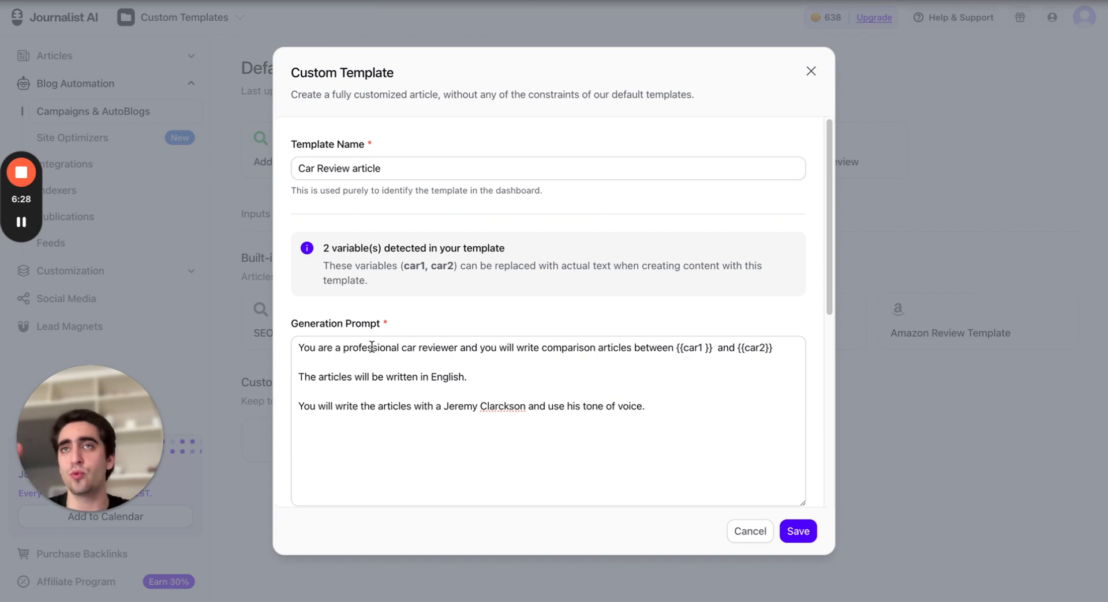
pyautogui.scroll(-6, 369, 358)
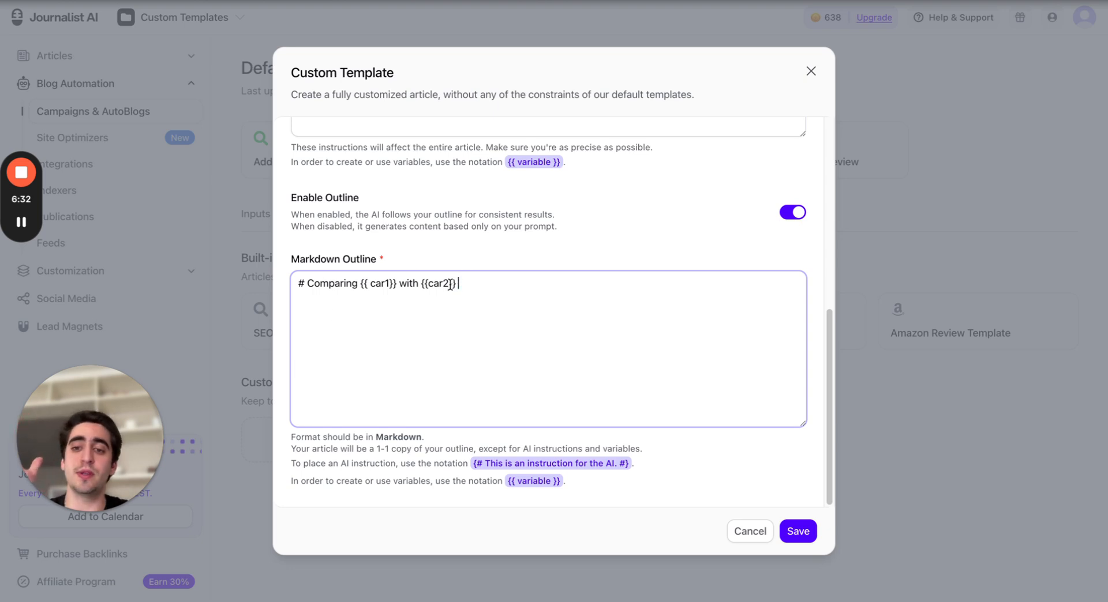
pyautogui.moveTo(459, 284); pyautogui.dragTo(378, 282)
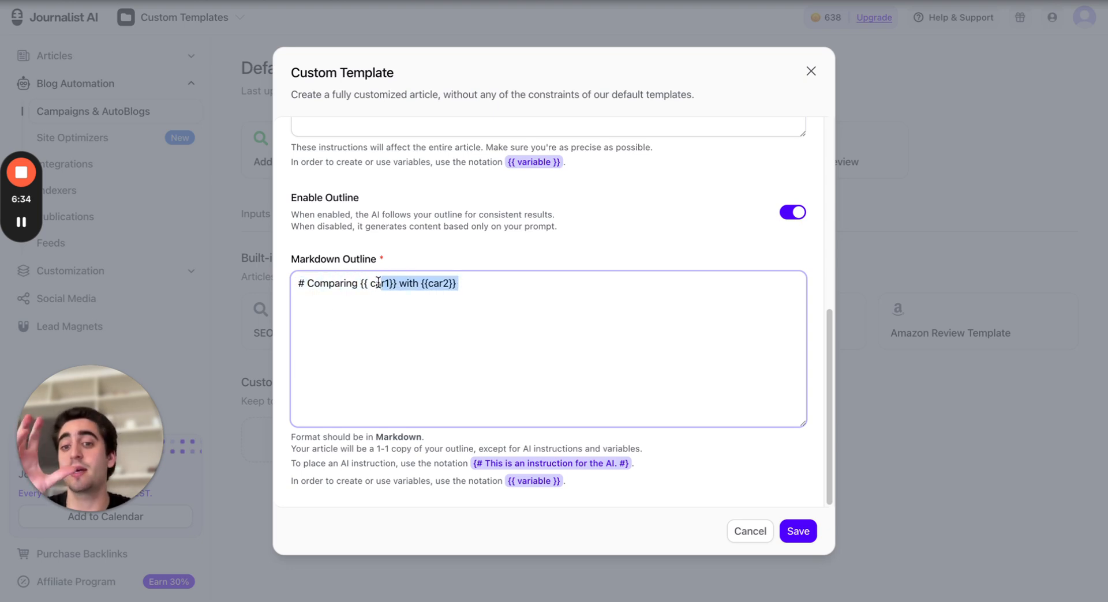
pyautogui.click(474, 294)
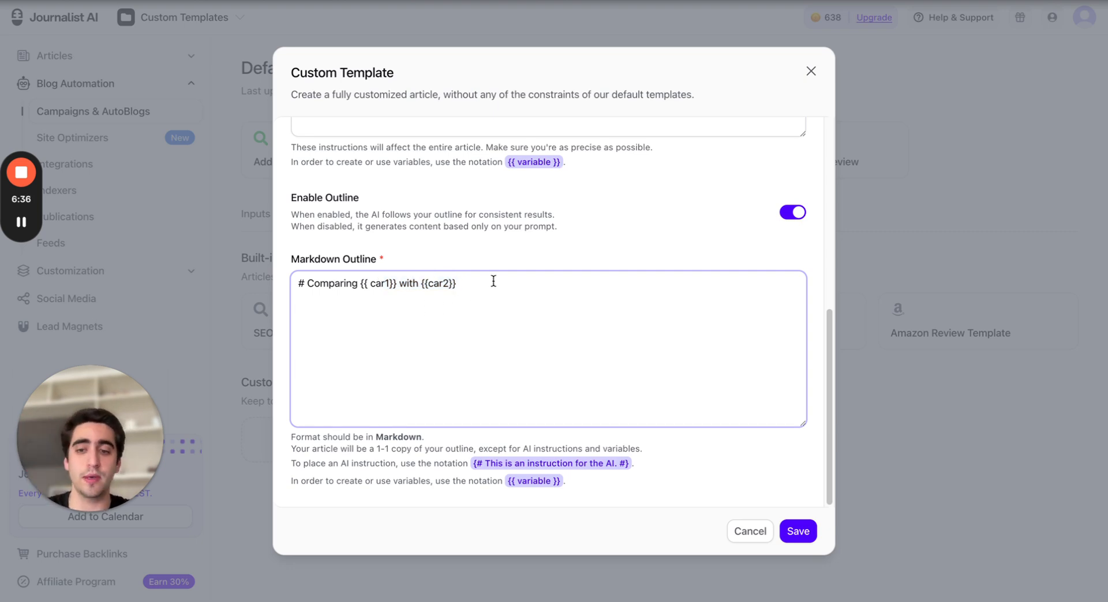
# Start a new outline line and paste the AI-instruction notation from the help text, clearing its example wording
pyautogui.press('Return')
pyautogui.press('Return')
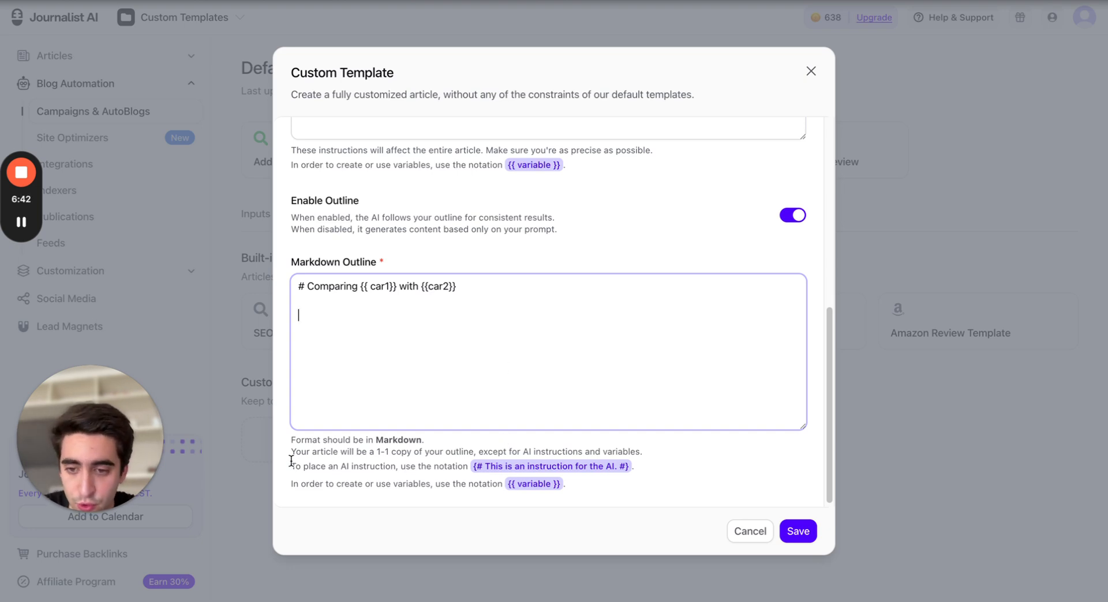
pyautogui.moveTo(291, 465); pyautogui.dragTo(638, 474)
pyautogui.hotkey('ctrl', 'c')
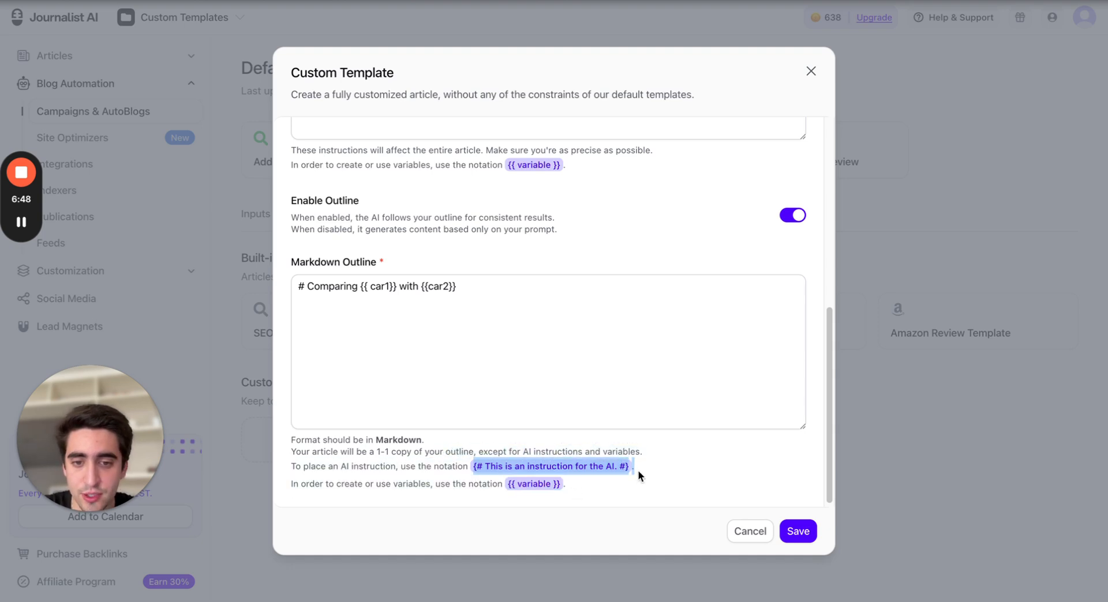
pyautogui.click(639, 472)
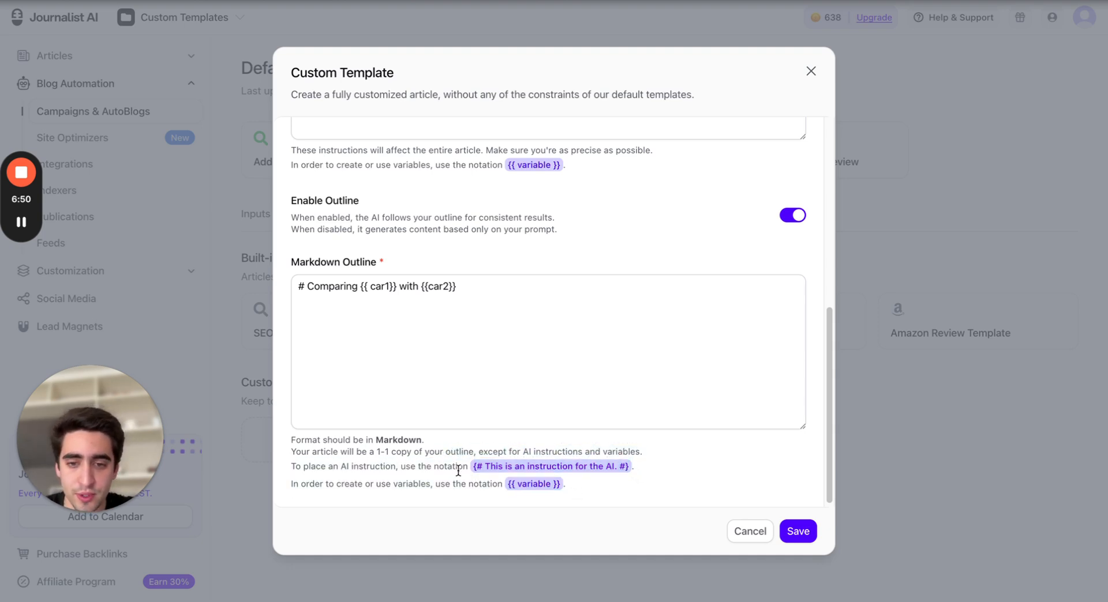
pyautogui.moveTo(472, 469); pyautogui.dragTo(627, 465)
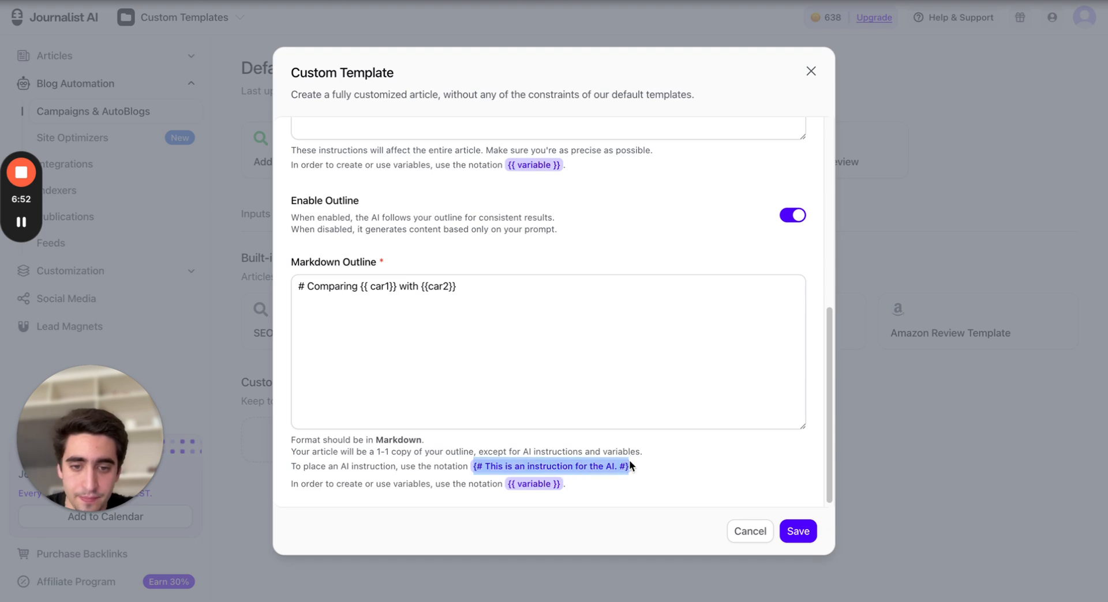
pyautogui.click(385, 314)
pyautogui.hotkey('ctrl', 'v')
pyautogui.moveTo(311, 315); pyautogui.dragTo(456, 314)
pyautogui.press('BackSpace')
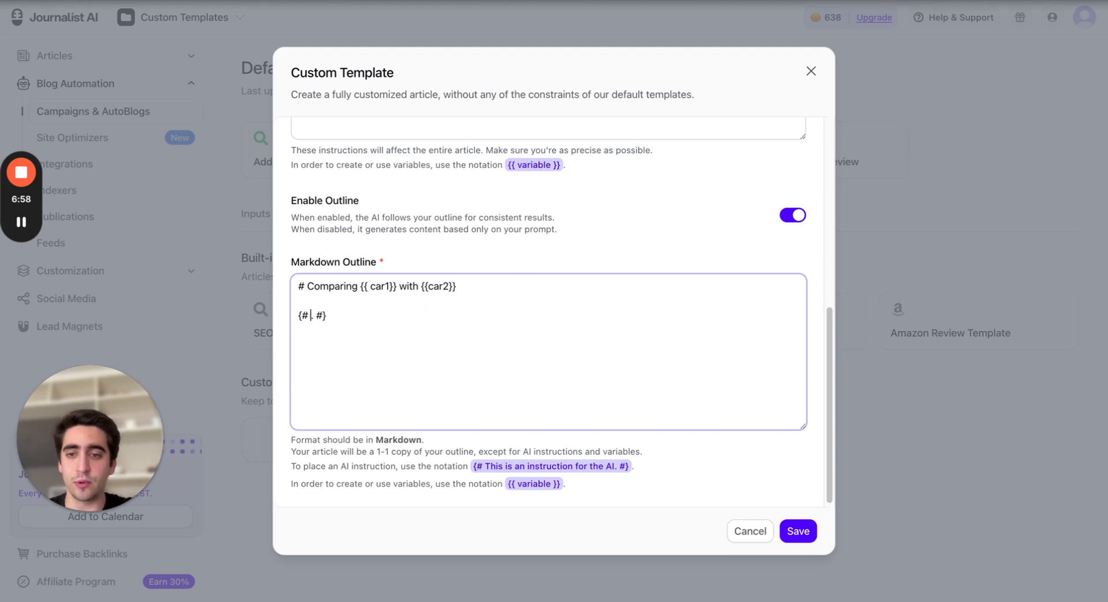
pyautogui.press('BackSpace')
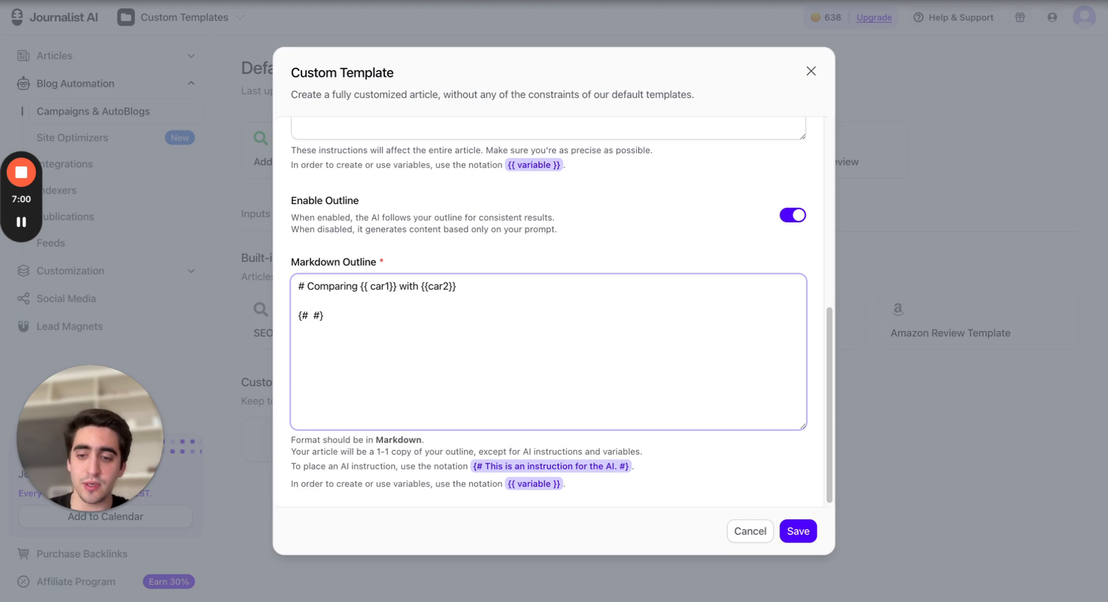
# Write the instruction 'here you should generate 2 introduction paragraphs for the article' inside the notation
pyautogui.write('here you sh')
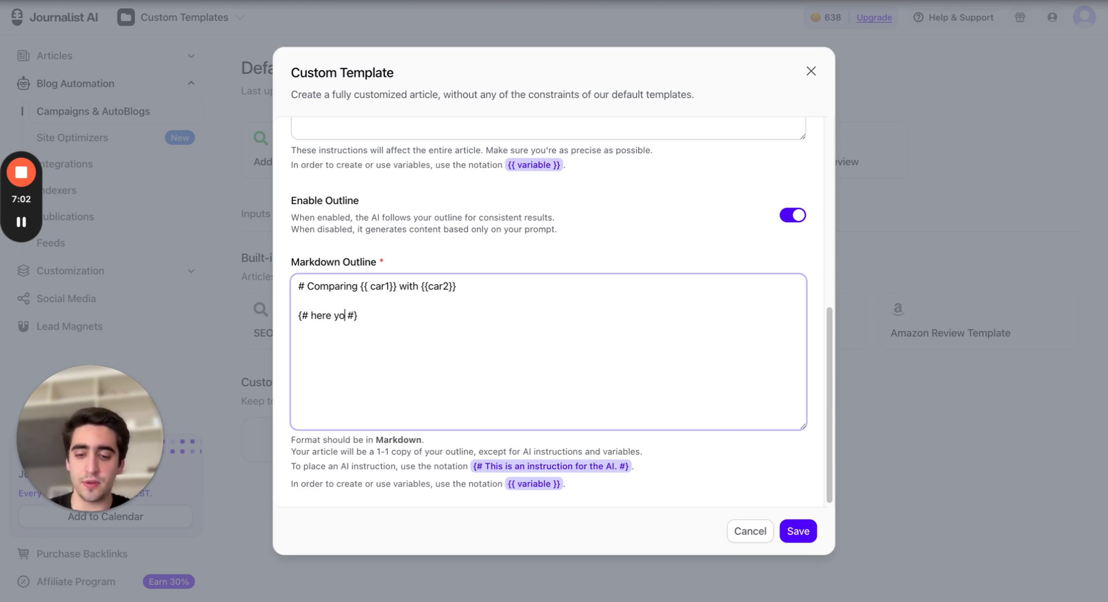
pyautogui.write('ould')
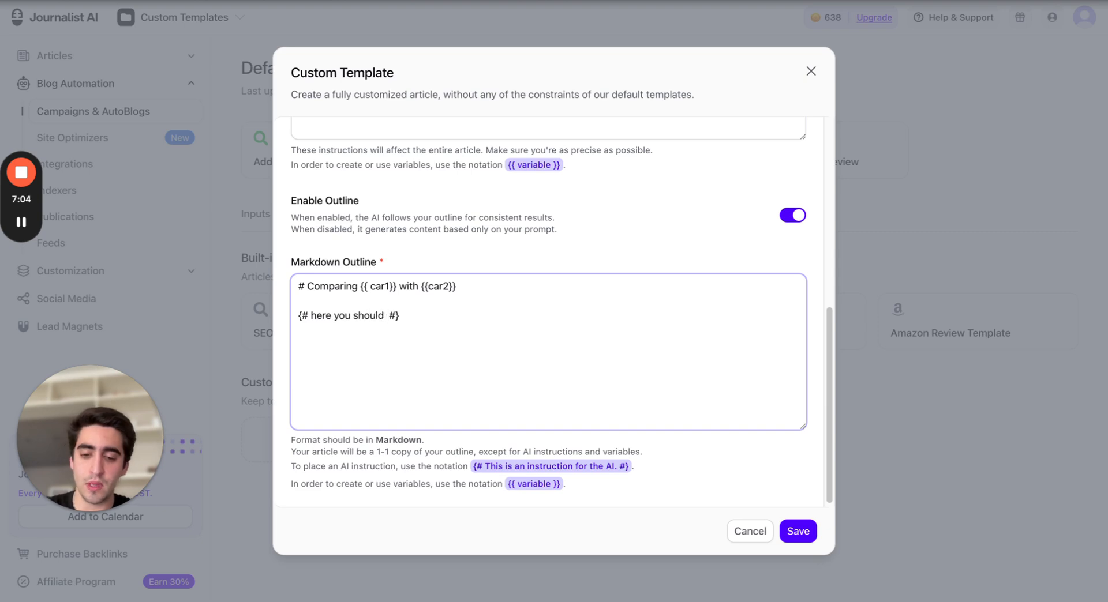
pyautogui.write(' generate an')
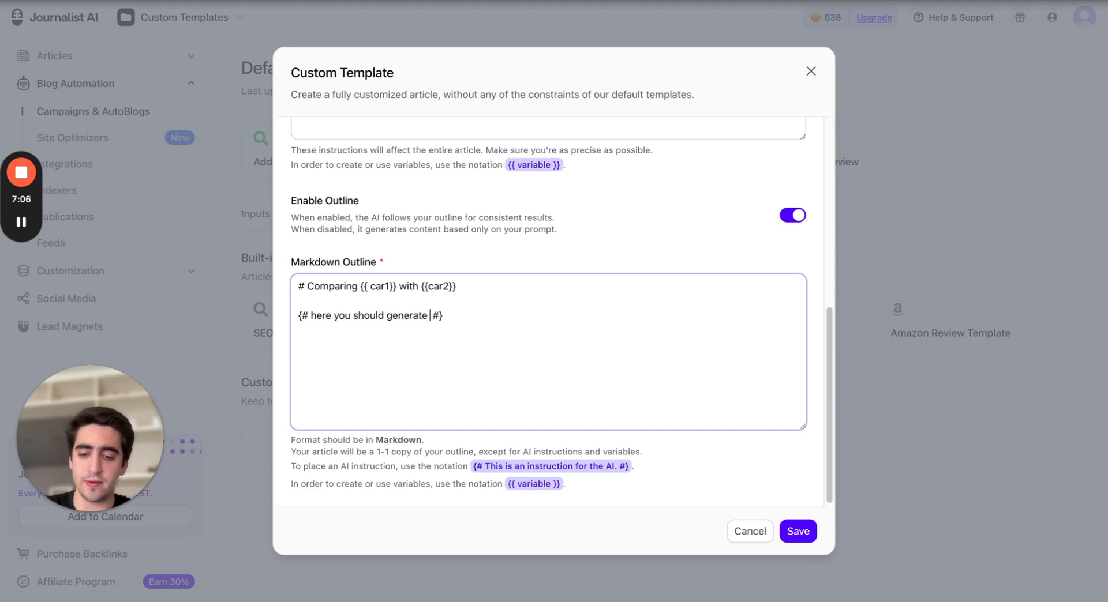
pyautogui.write(' introduction pa')
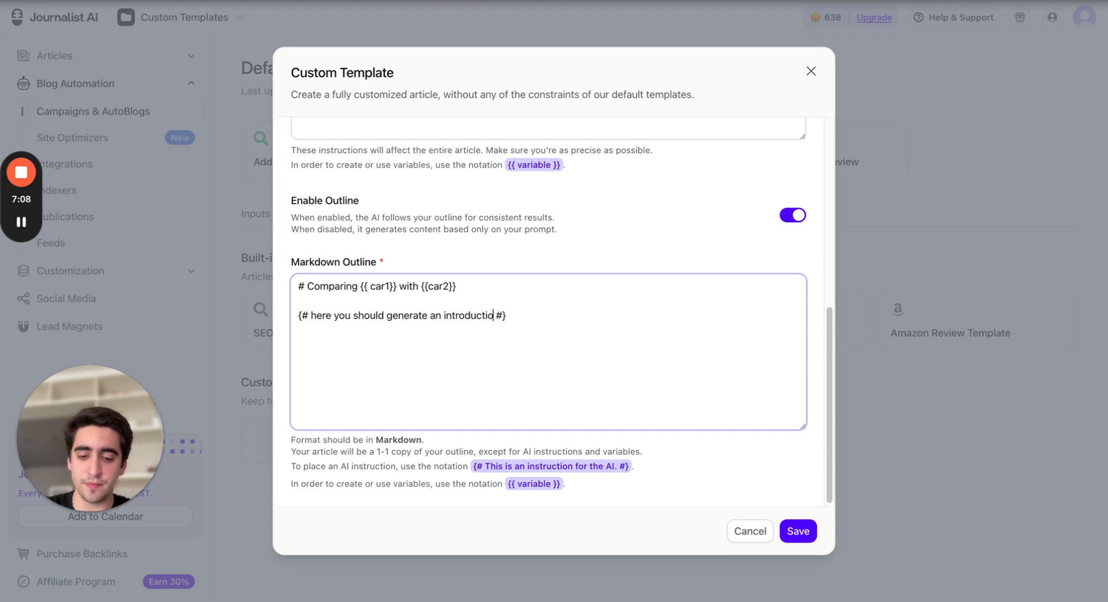
pyautogui.write('ragraph')
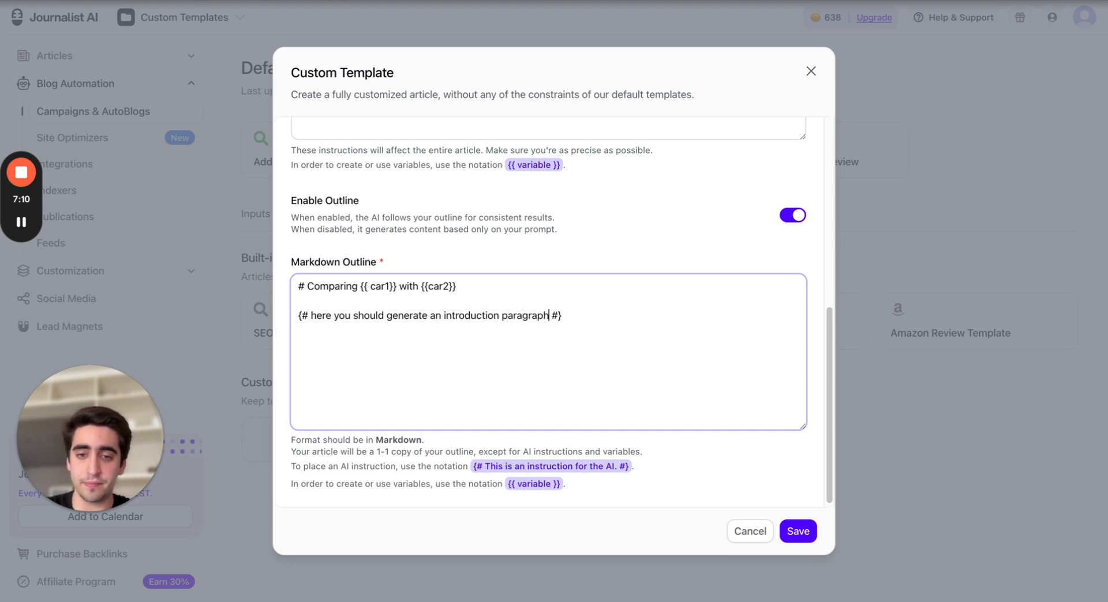
pyautogui.write(' for the art')
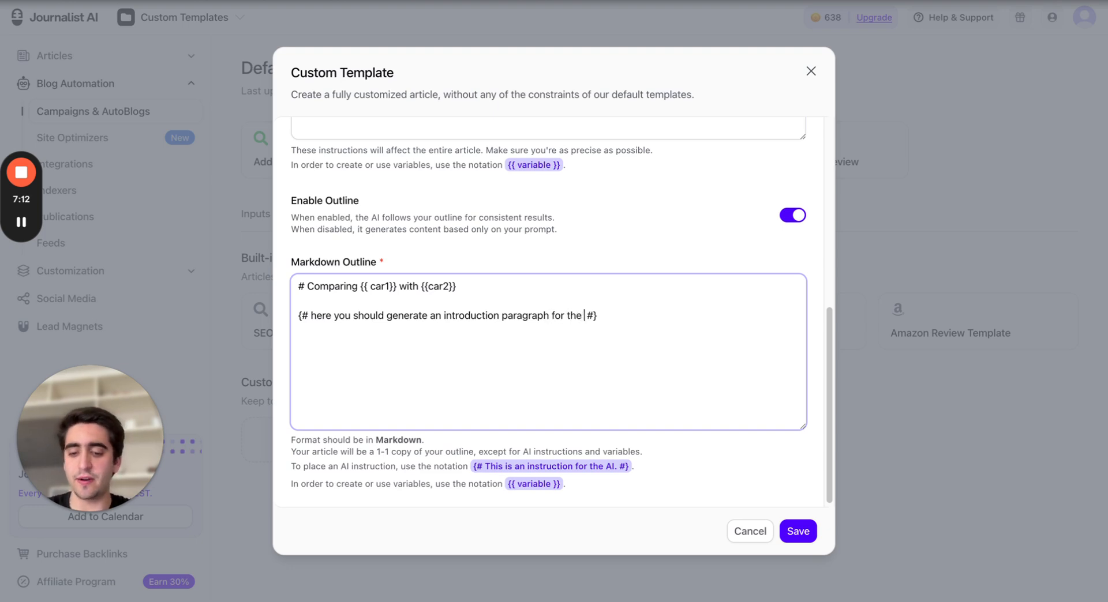
pyautogui.write('icle')
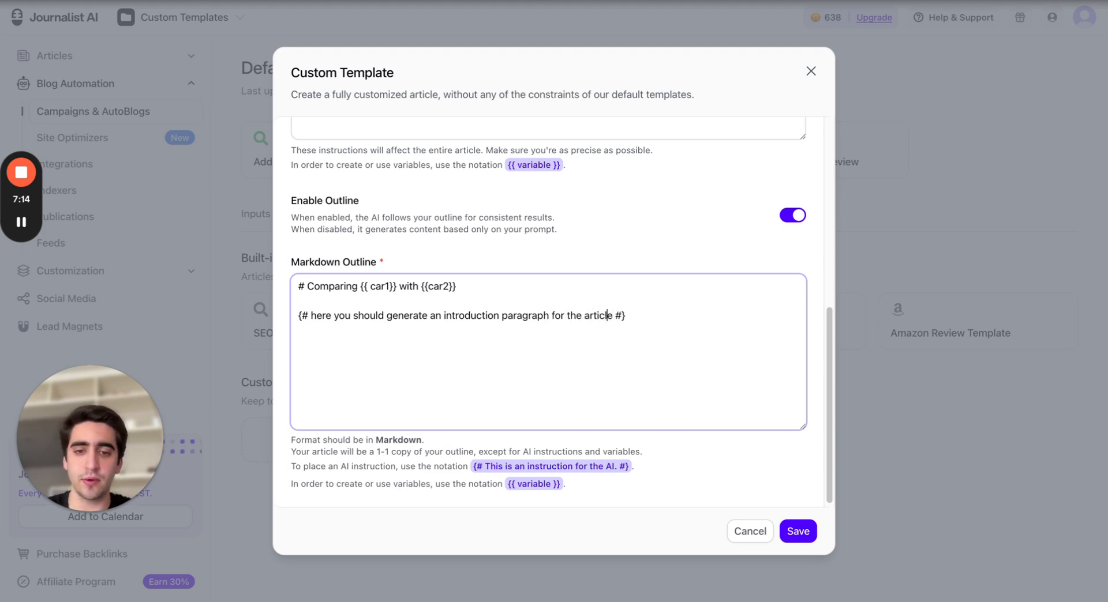
pyautogui.click(442, 318)
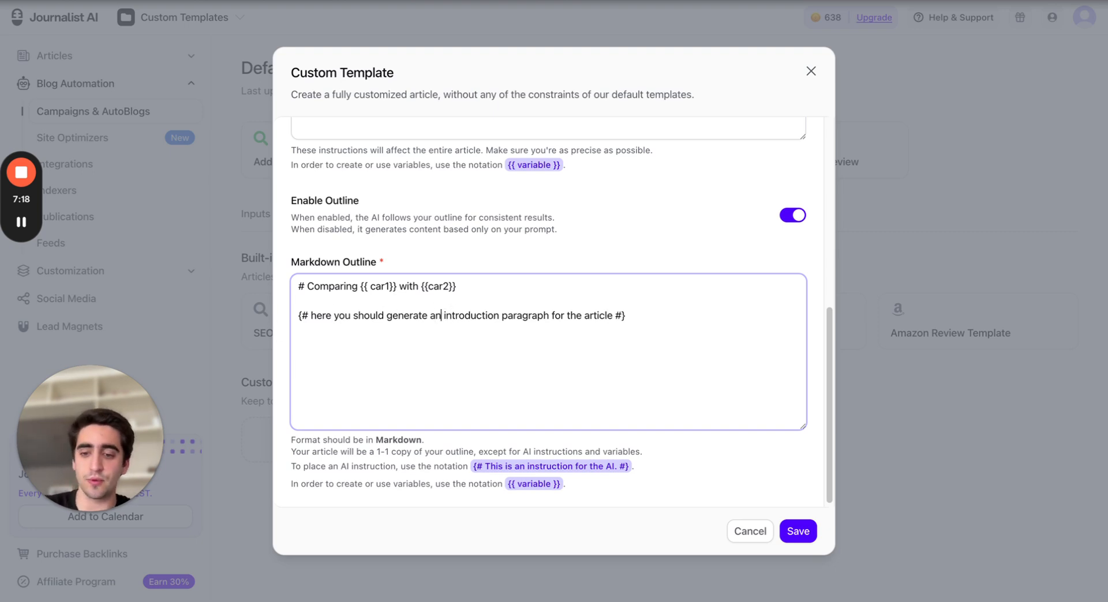
pyautogui.press('BackSpace')
pyautogui.press('BackSpace')
pyautogui.write('2')
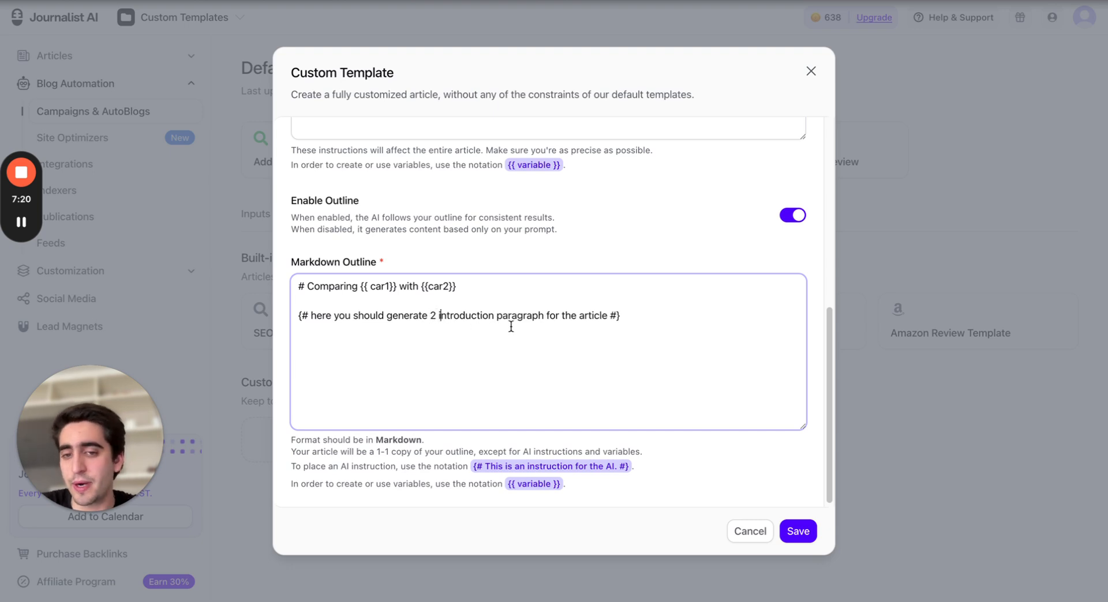
pyautogui.click(543, 316)
pyautogui.write('s')
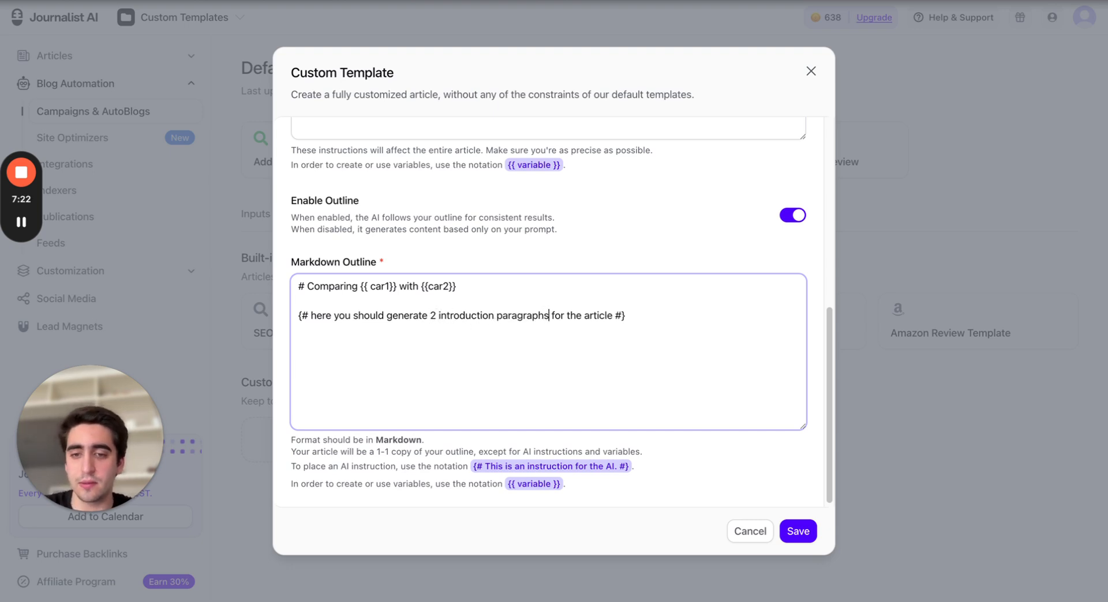
pyautogui.moveTo(311, 316); pyautogui.dragTo(669, 321)
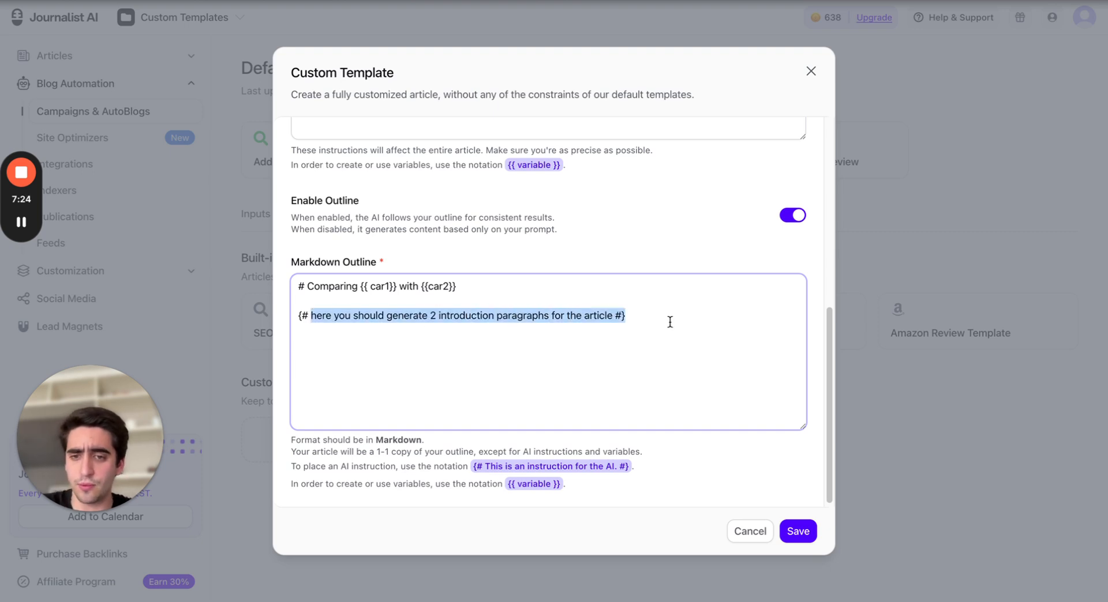
pyautogui.click(663, 314)
# Add the subheading '## Review of {{car1}}' on a new outline line
pyautogui.press('Return')
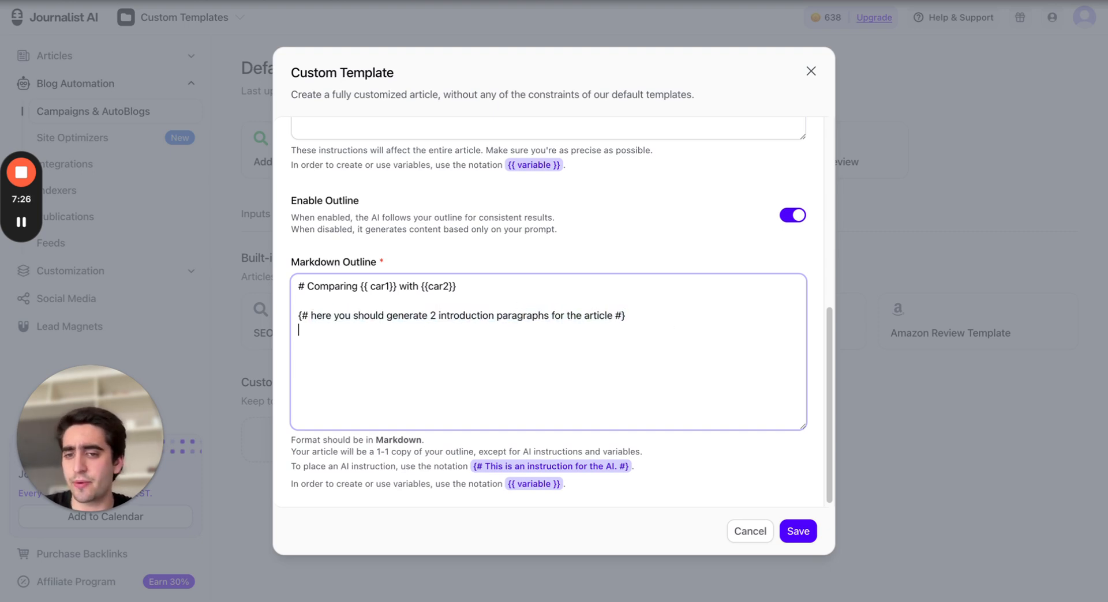
pyautogui.write('##')
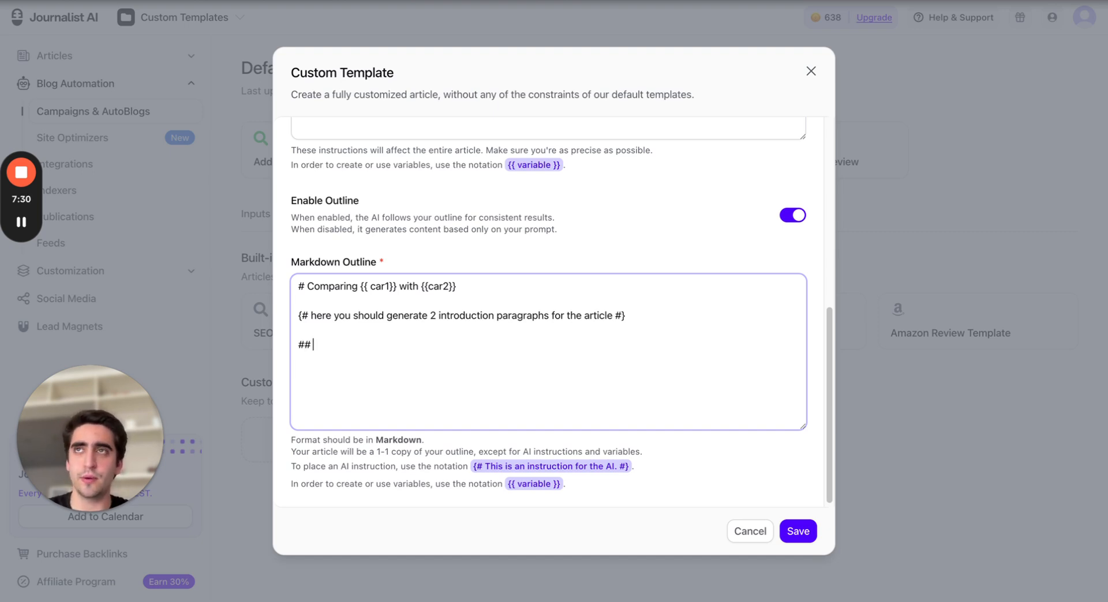
pyautogui.write(' Review')
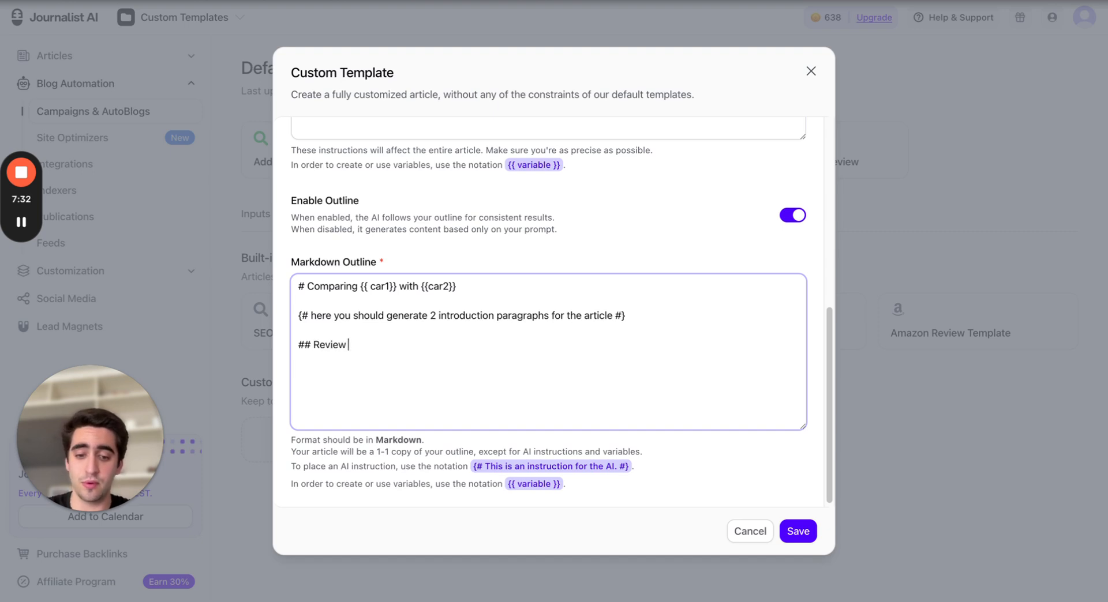
pyautogui.write(' of {{')
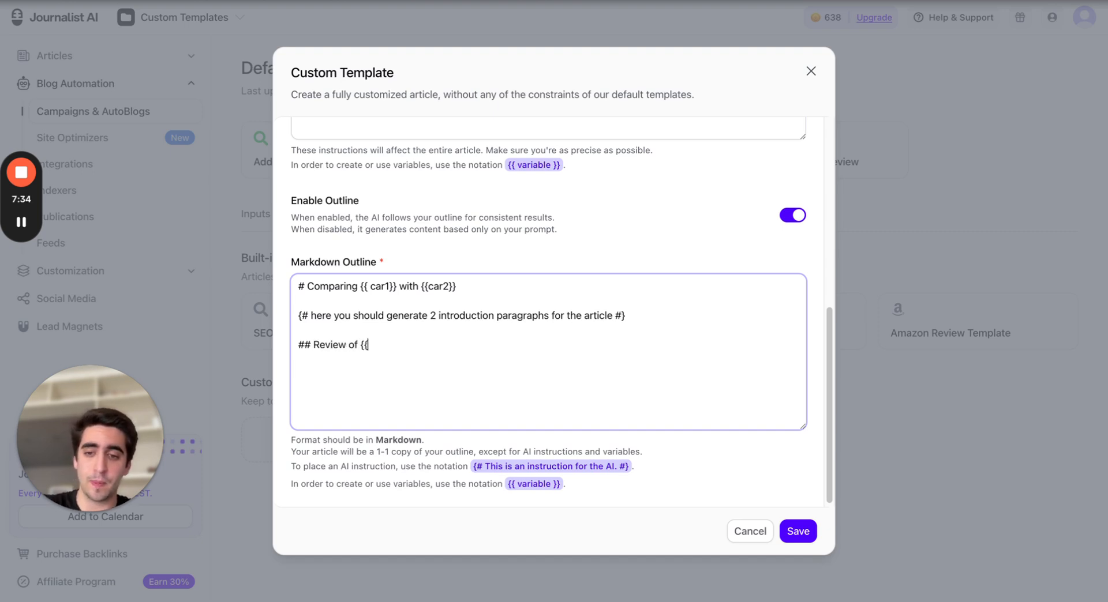
pyautogui.write('car')
pyautogui.press('BackSpace')
pyautogui.press('BackSpace')
pyautogui.press('BackSpace')
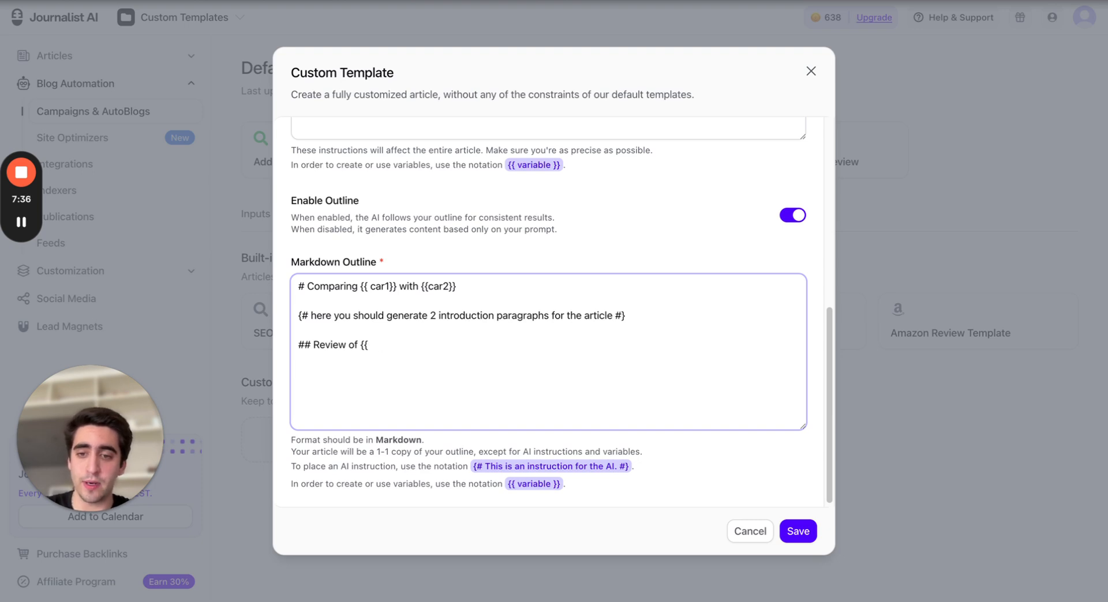
pyautogui.write('car1')
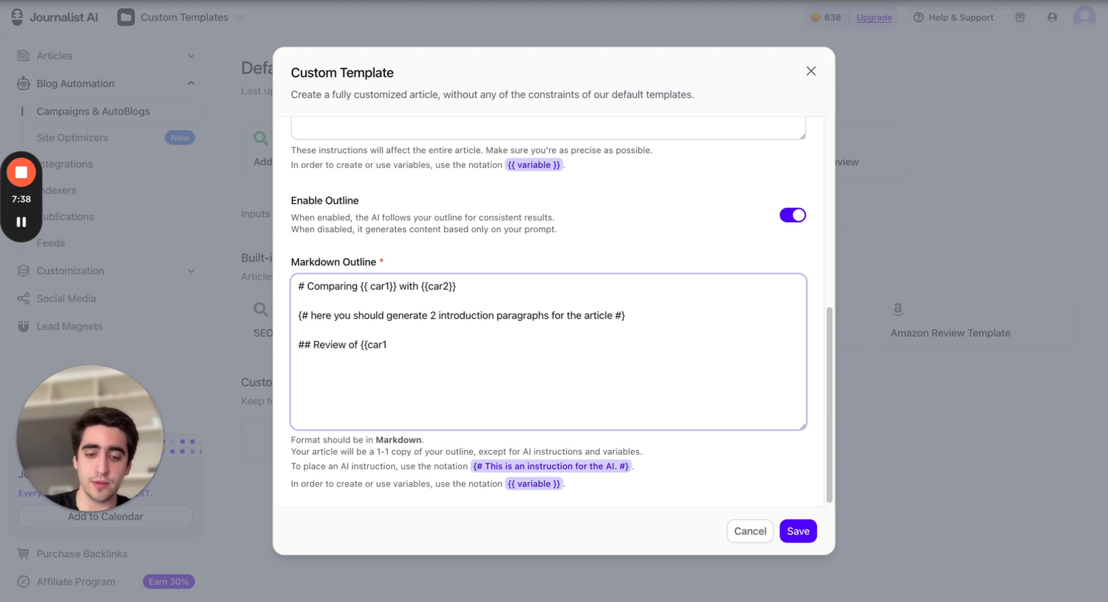
pyautogui.write('{{')
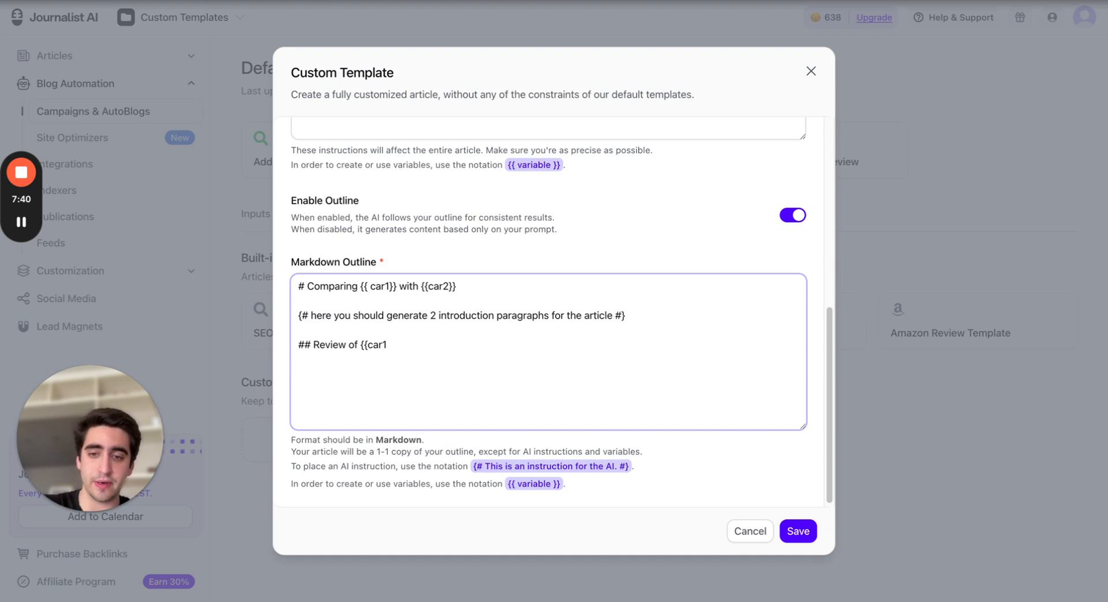
pyautogui.write('}}')
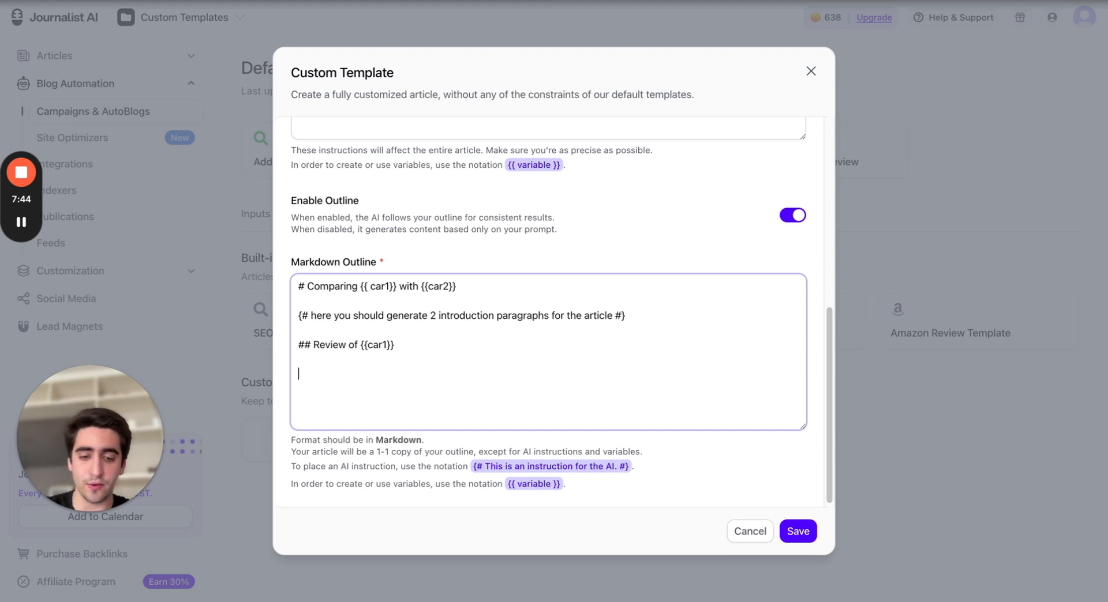
# Add the AI instruction '{# Here you should make a review of {{car1}}, use 2 paragraphs for this }' on a new outline line
pyautogui.press('Return')
pyautogui.press('Return')
pyautogui.write('{#')
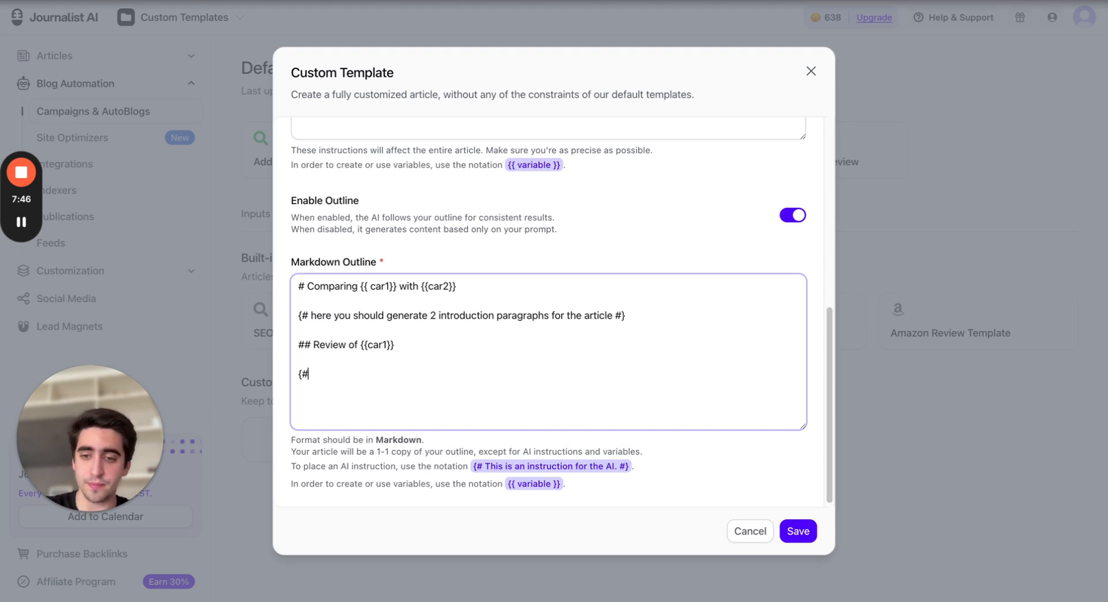
pyautogui.write(' He')
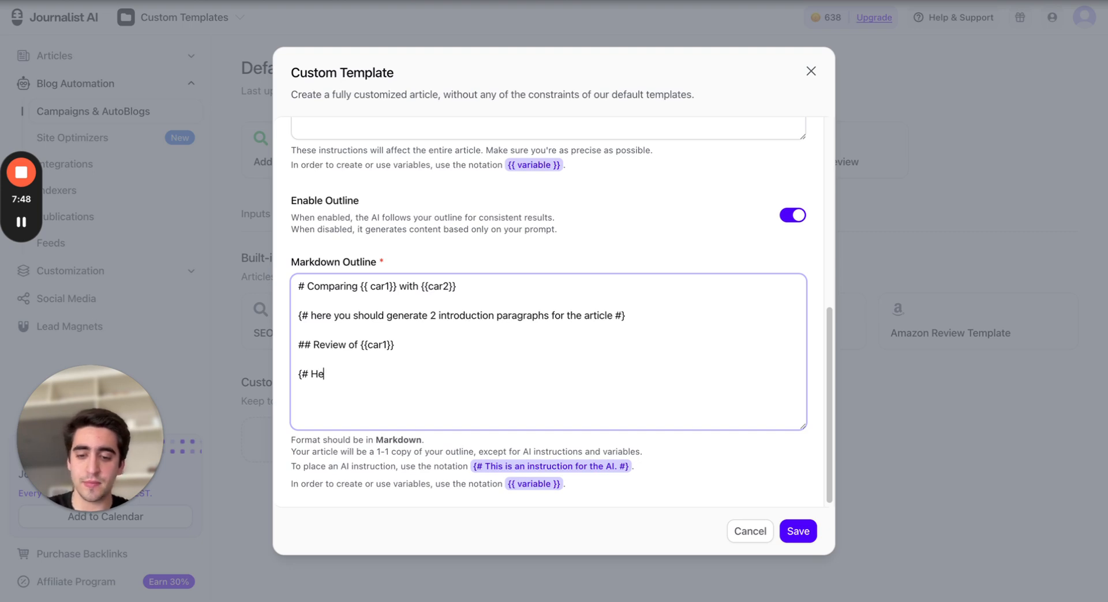
pyautogui.write('re you should ake a')
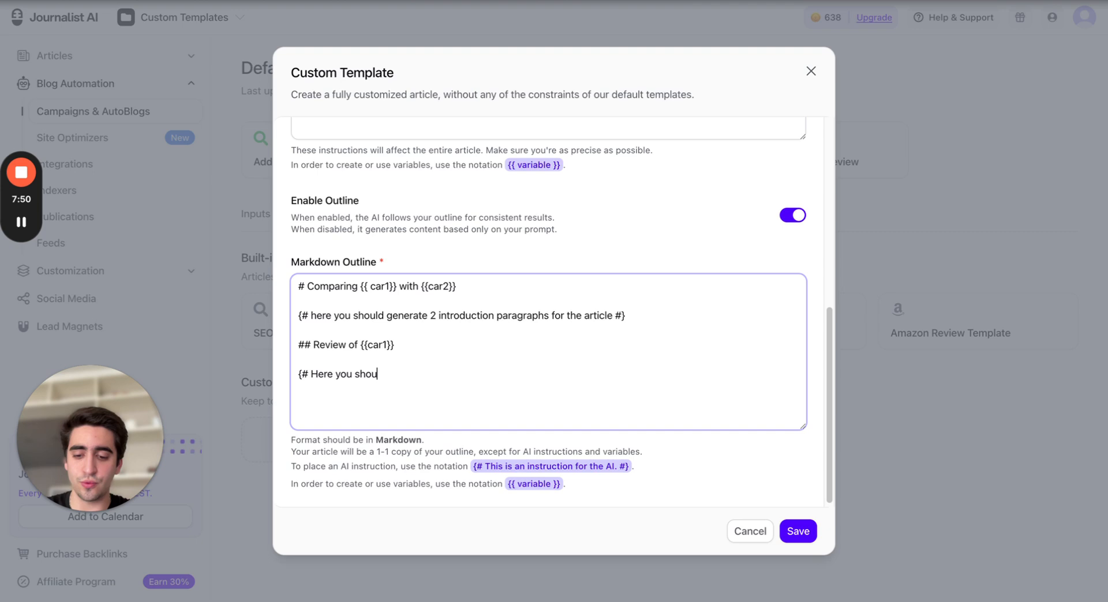
pyautogui.press('BackSpace')
pyautogui.press('BackSpace')
pyautogui.press('BackSpace')
pyautogui.press('BackSpace')
pyautogui.press('BackSpace')
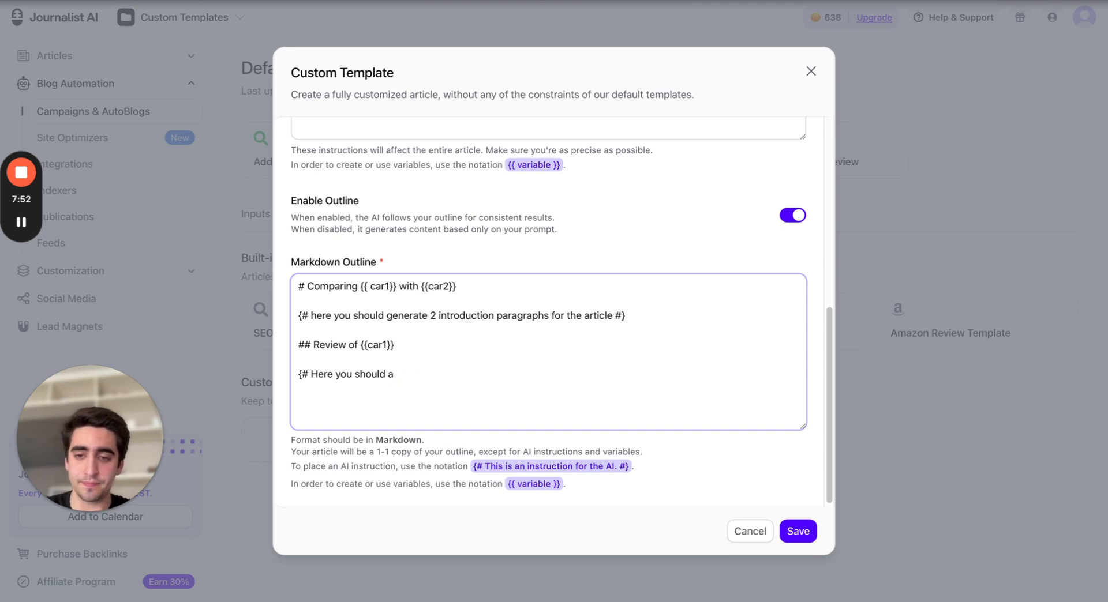
pyautogui.write('make ')
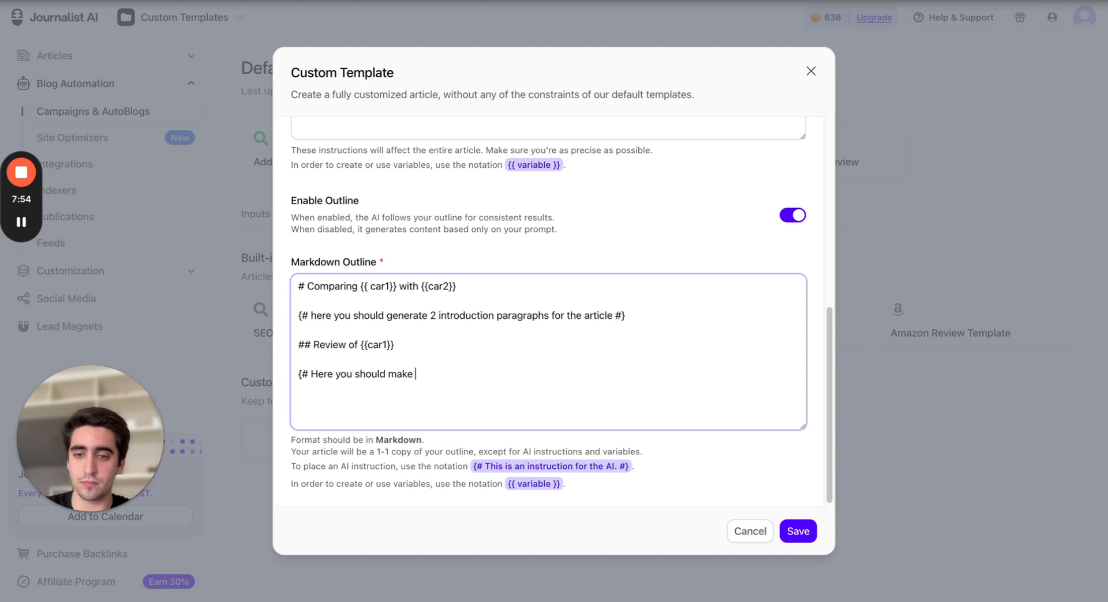
pyautogui.write('a review of {{')
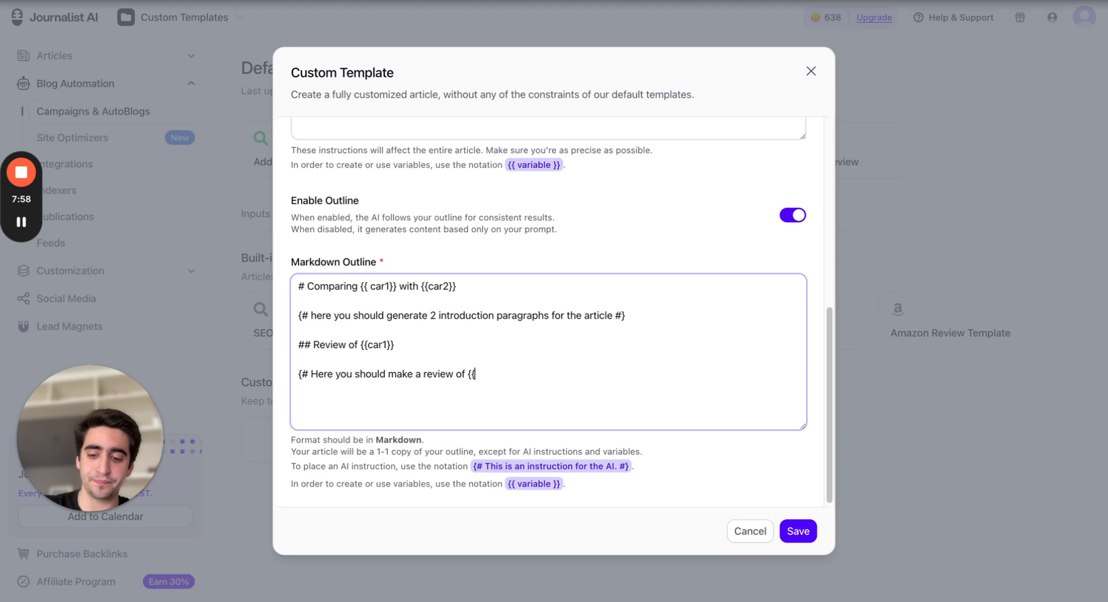
pyautogui.write('car1')
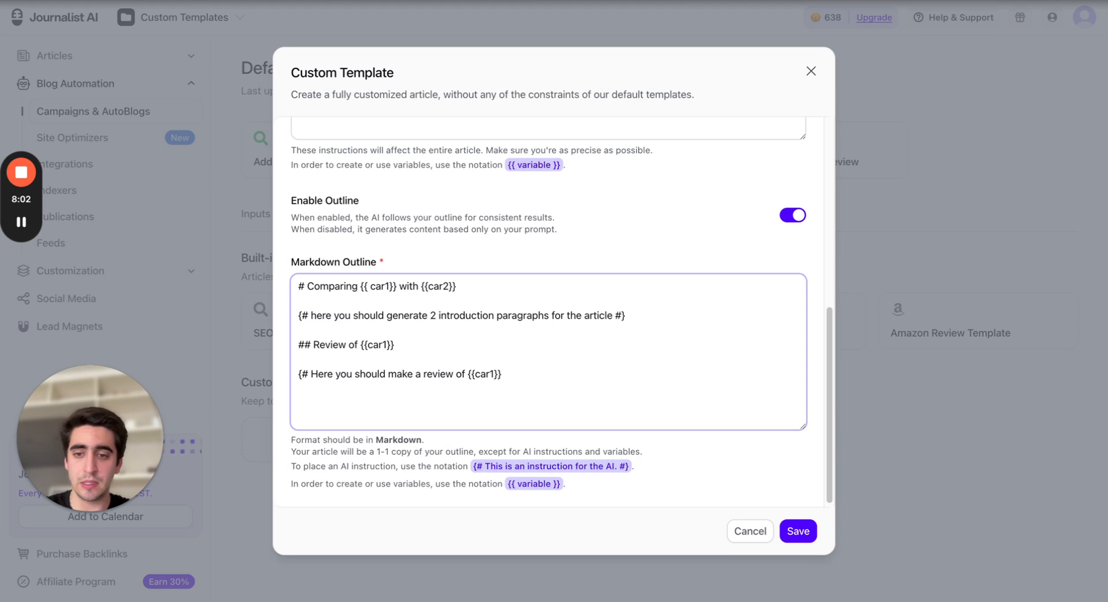
pyautogui.write('}}, ')
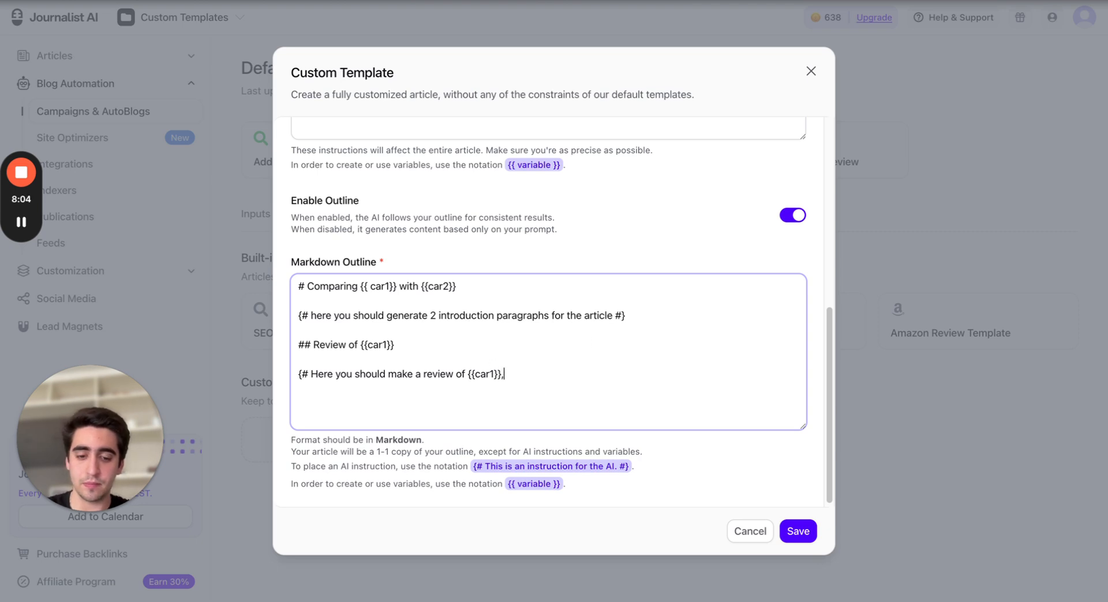
pyautogui.write('use ')
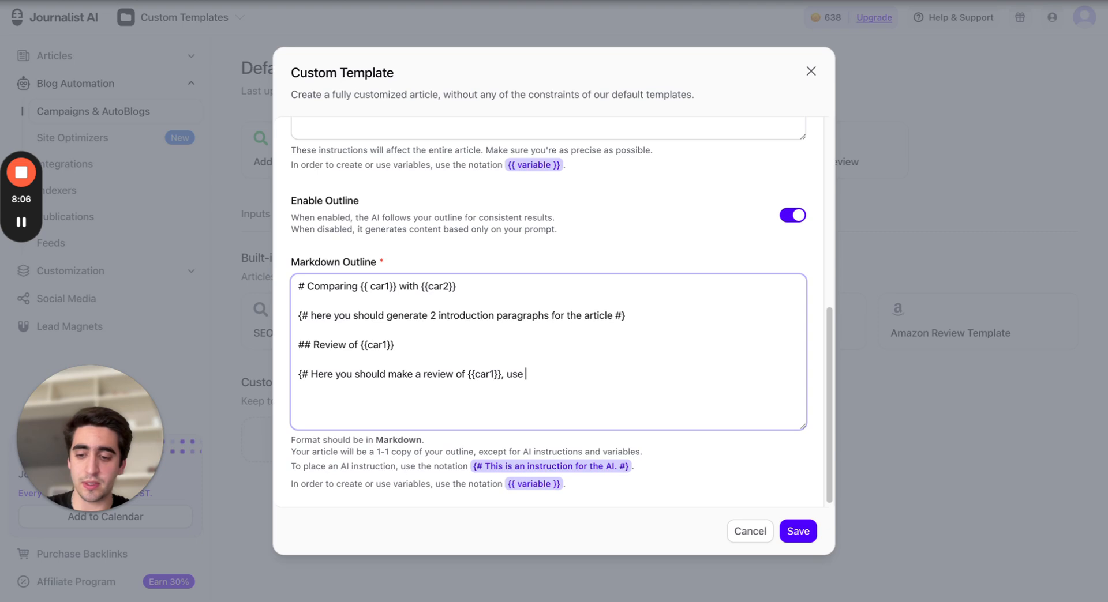
pyautogui.write('2 paragrap')
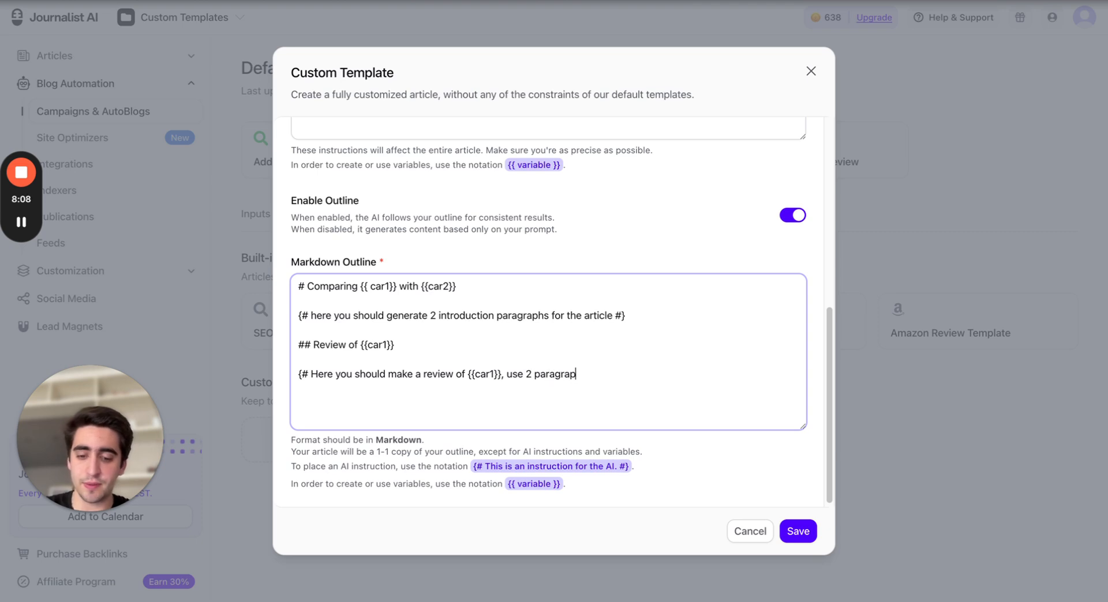
pyautogui.write('hs for this')
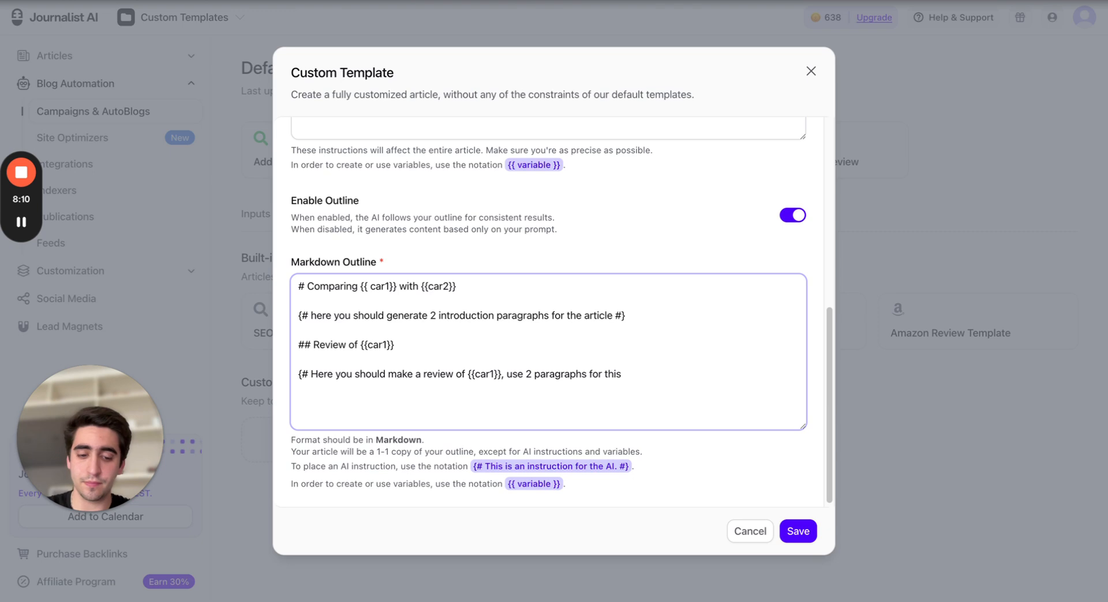
pyautogui.write(' }}')
pyautogui.press('BackSpace')
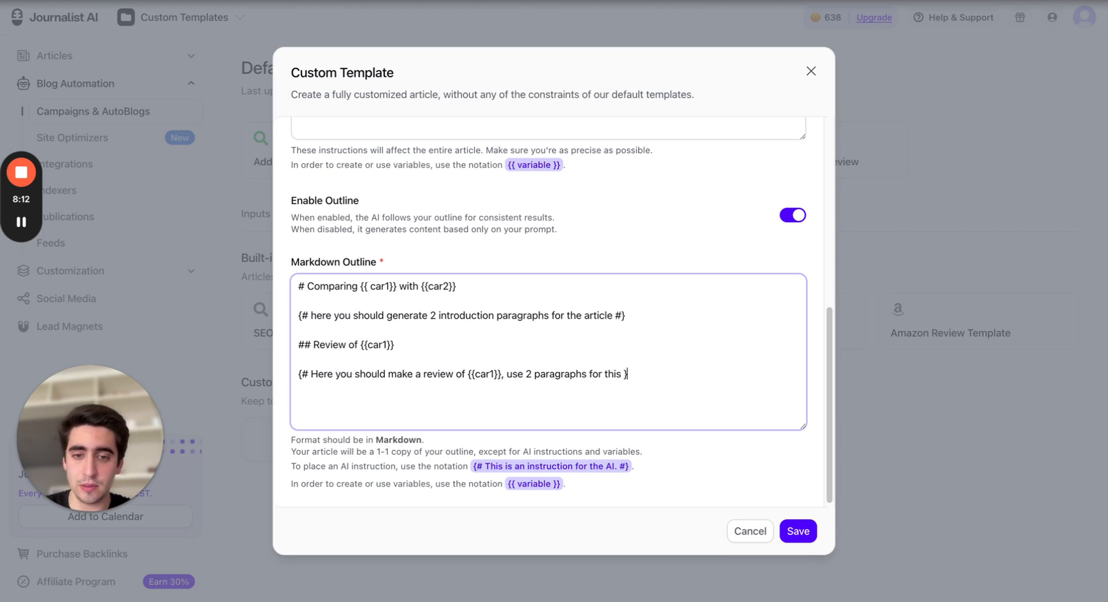
# Change the introduction instruction to 'generate 1 introduction paragraph for the article'
pyautogui.click(437, 316)
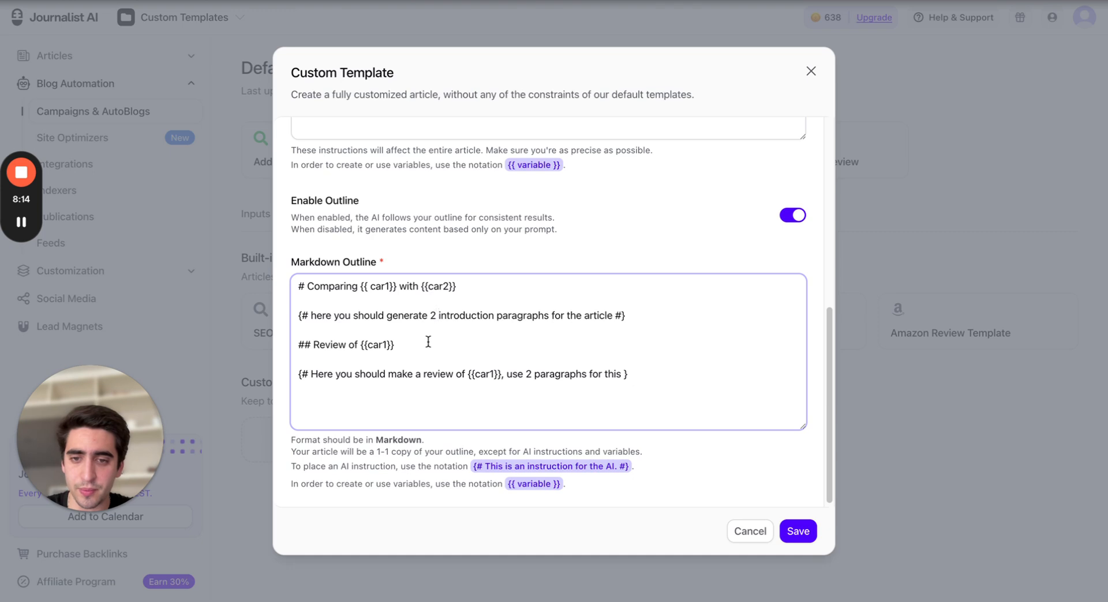
pyautogui.press('BackSpace')
pyautogui.write('1')
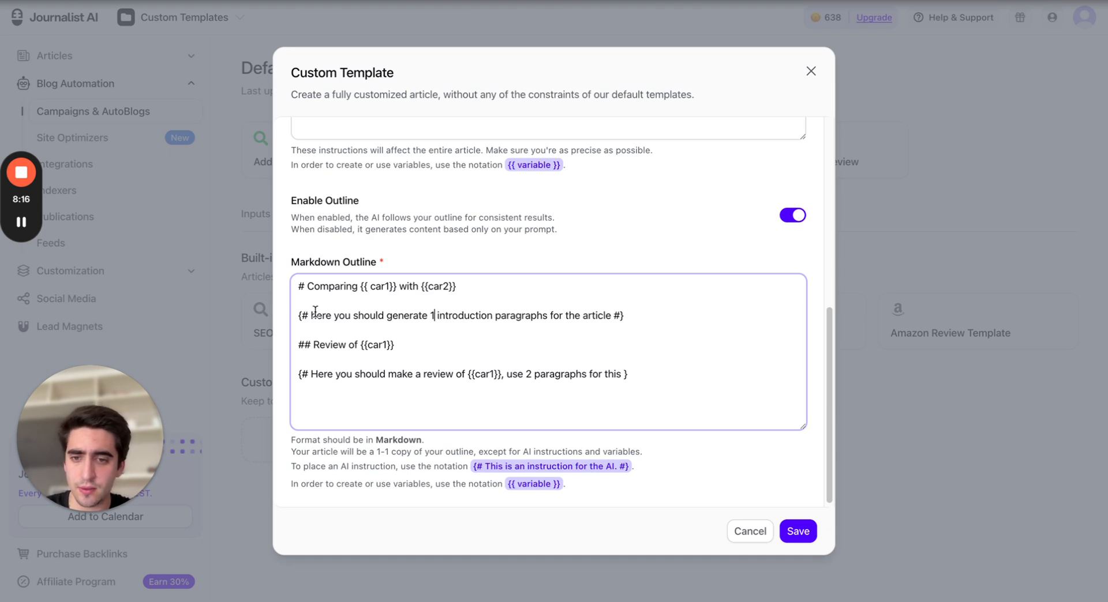
pyautogui.click(547, 315)
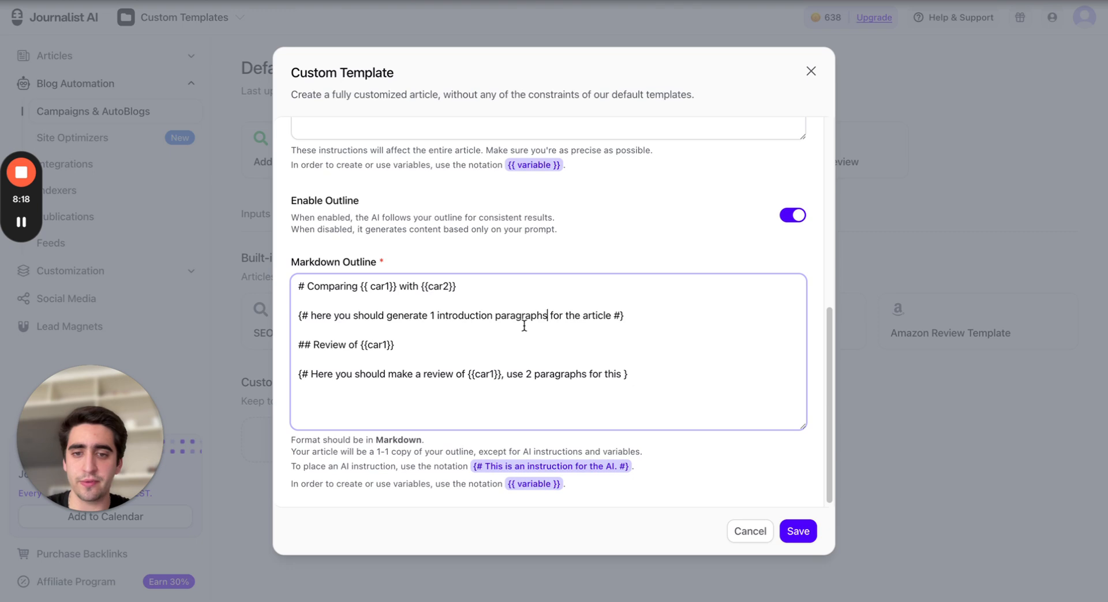
pyautogui.press('BackSpace')
pyautogui.doubleClick(588, 316)
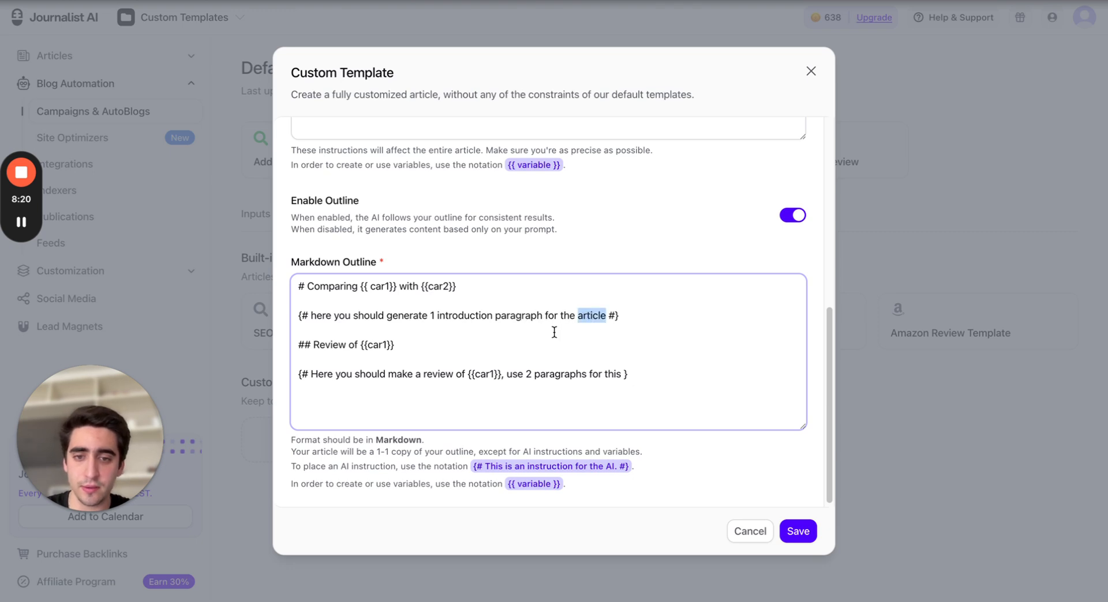
pyautogui.click(530, 316)
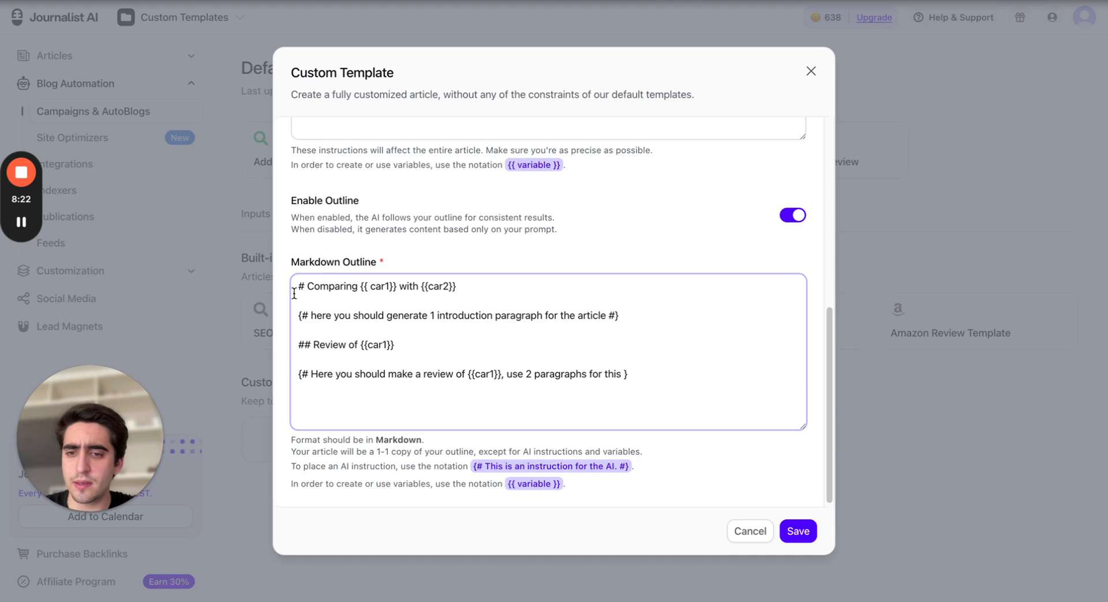
# Duplicate the car1 review heading and its instruction below them in the outline
pyautogui.moveTo(314, 346); pyautogui.dragTo(403, 349)
pyautogui.click(334, 385)
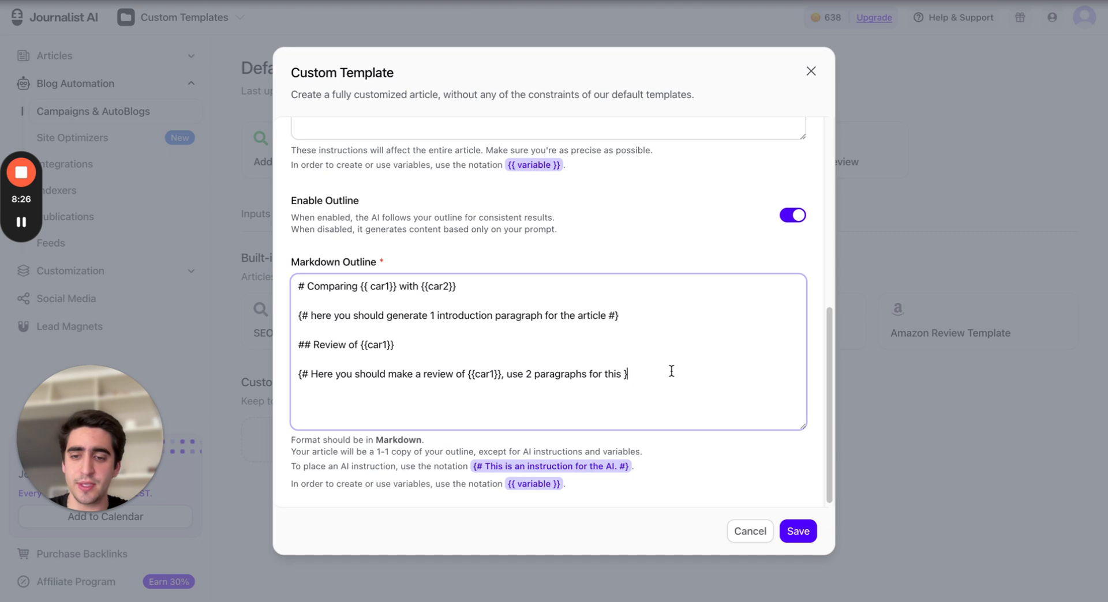
pyautogui.moveTo(658, 372); pyautogui.dragTo(707, 376)
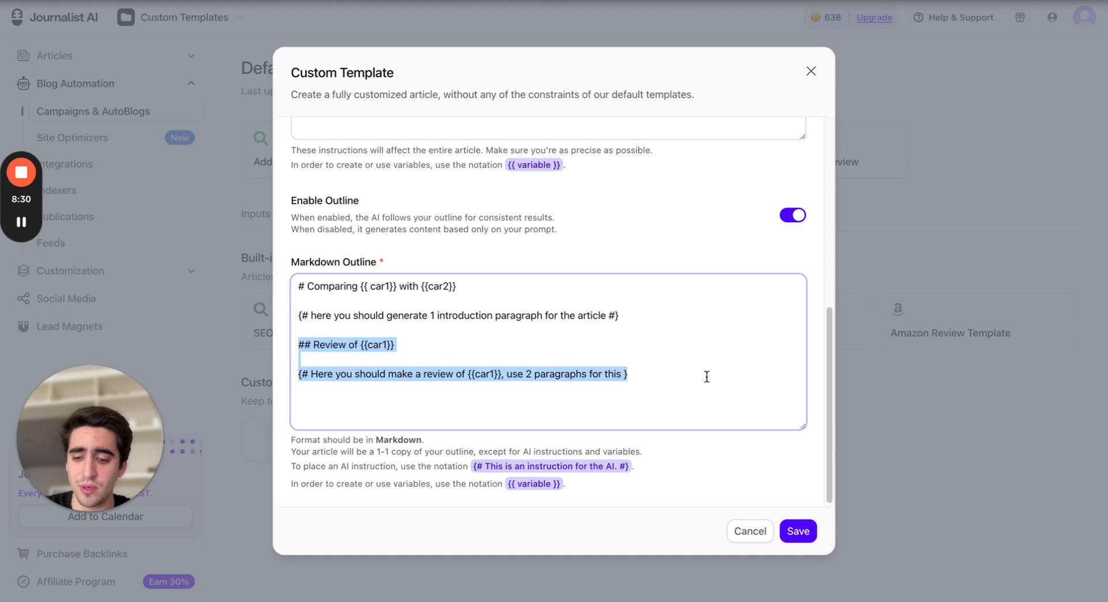
pyautogui.hotkey('ctrl', 'c')
pyautogui.click(706, 376)
pyautogui.press('Return')
pyautogui.press('Return')
pyautogui.hotkey('ctrl', 'v')
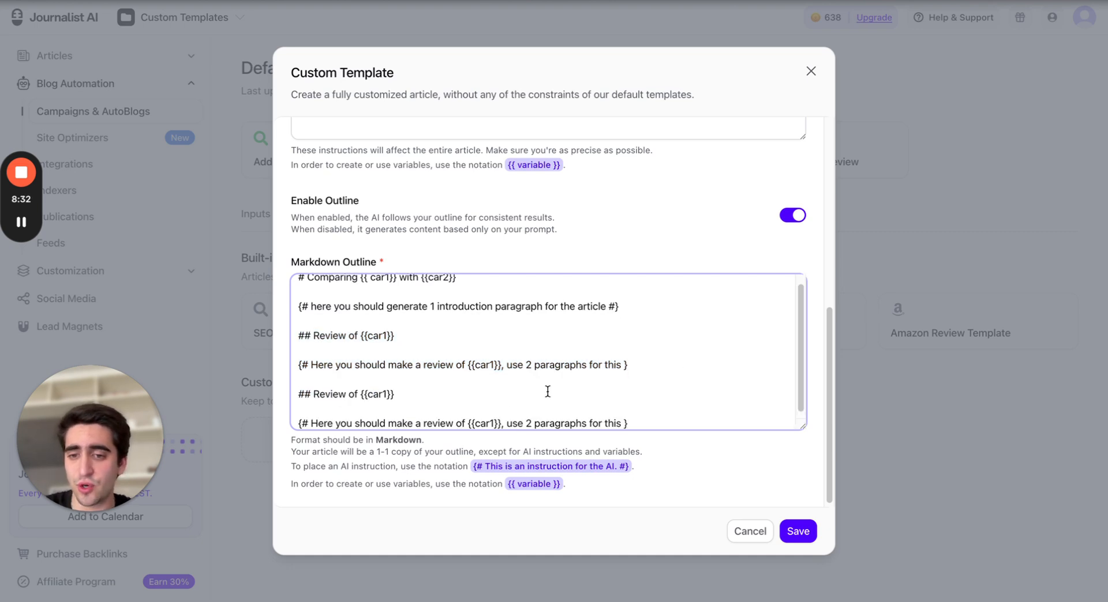
# Change the duplicated heading and instruction to use {{car2}} instead of {{car1}}
pyautogui.scroll(-1, 369, 373)
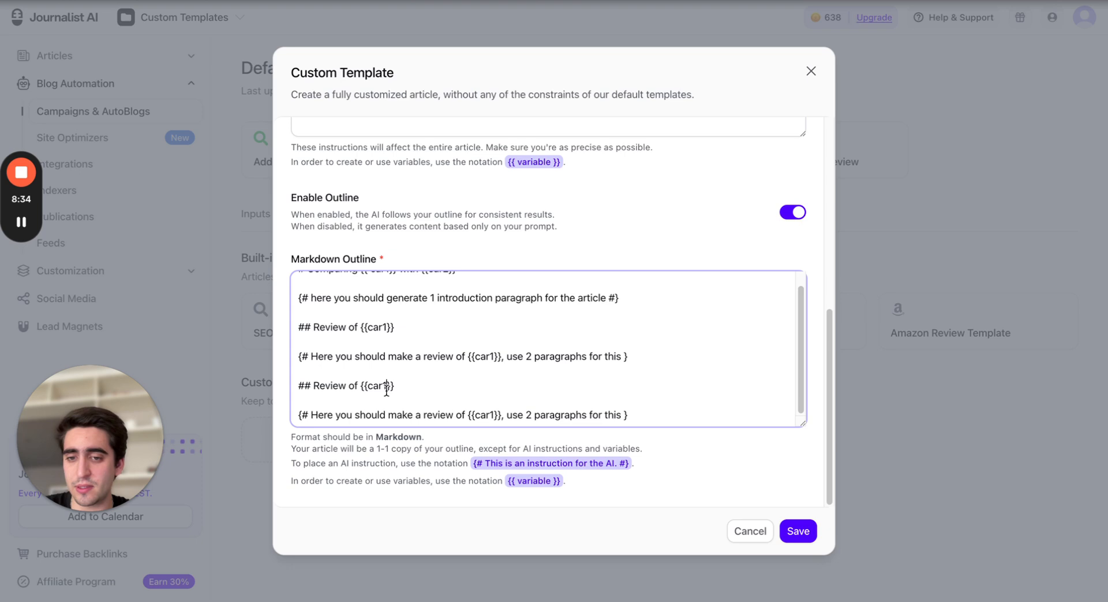
pyautogui.click(387, 386)
pyautogui.press('BackSpace')
pyautogui.write('2')
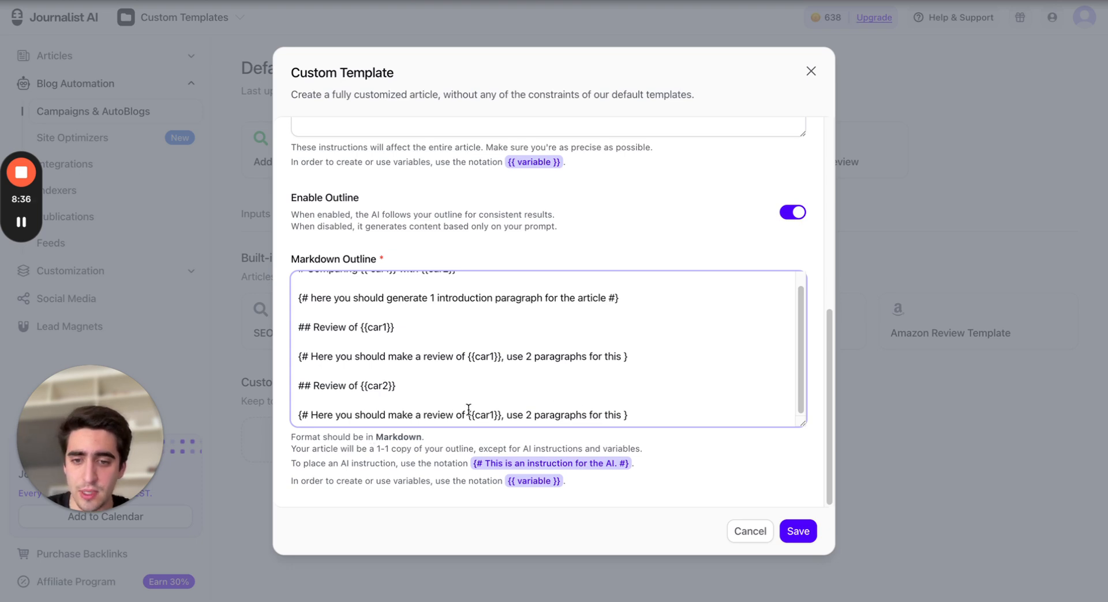
pyautogui.click(494, 415)
pyautogui.press('BackSpace')
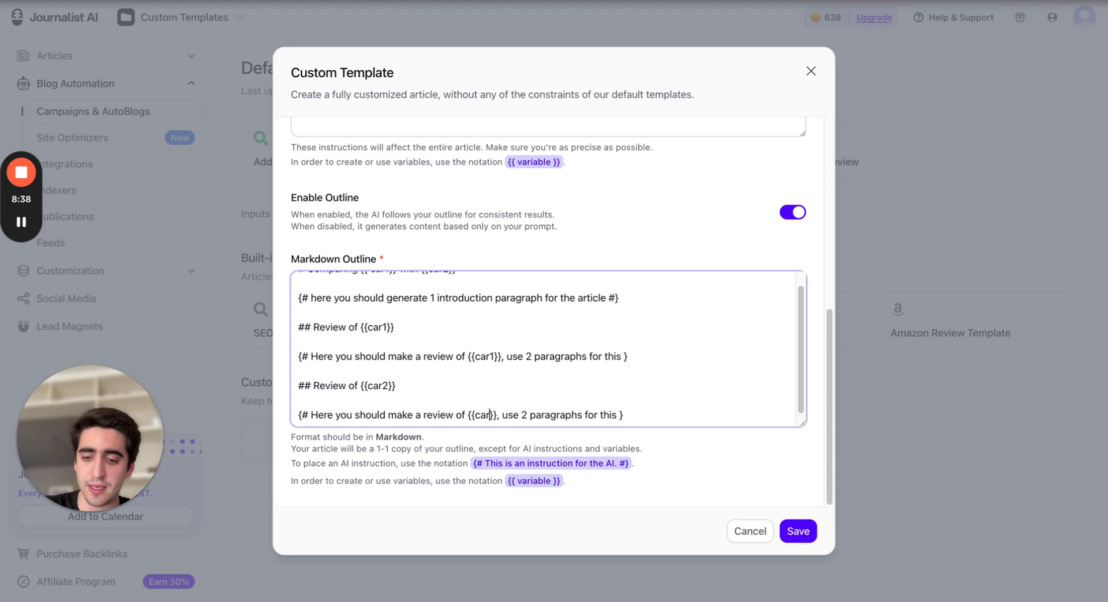
pyautogui.write('2')
pyautogui.click(299, 419)
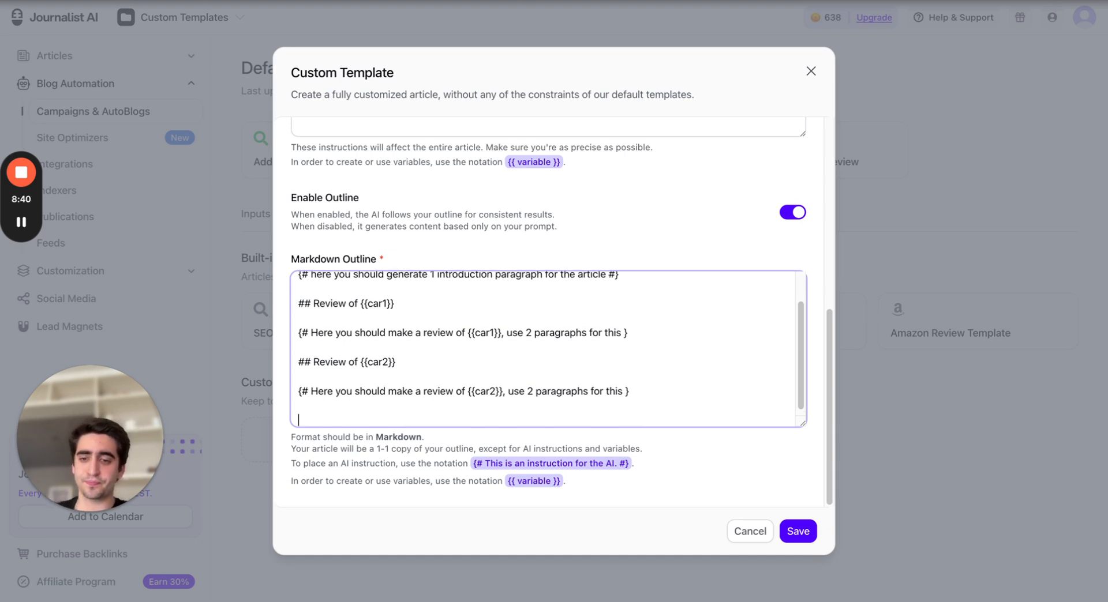
# Add the subheading '## Which one is faster' on a new outline line
pyautogui.press('Return')
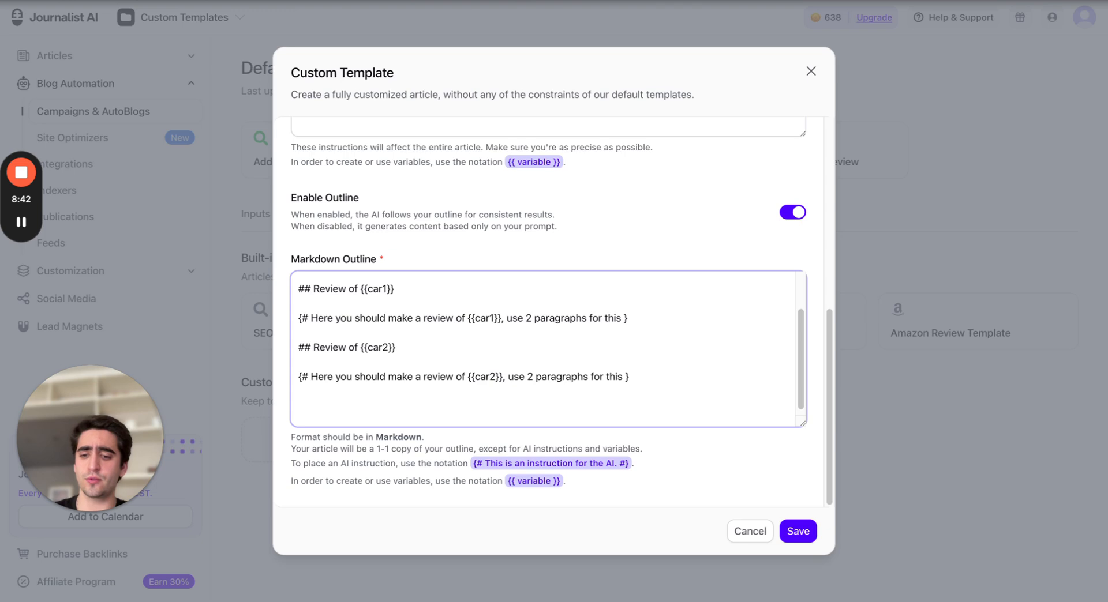
pyautogui.write('##')
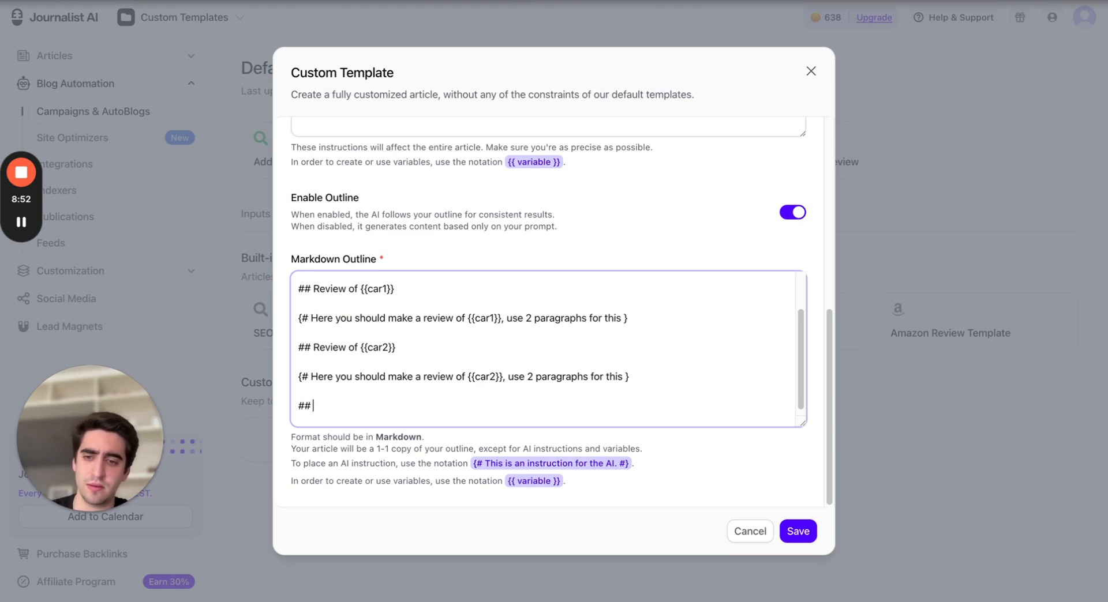
pyautogui.write('Whi')
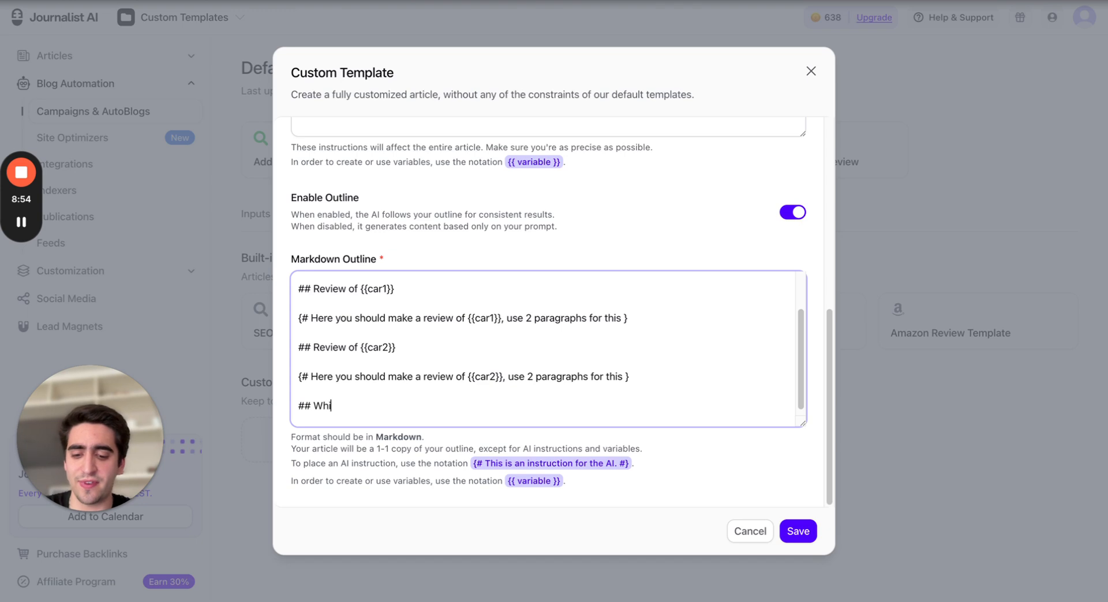
pyautogui.write('ch one is fas')
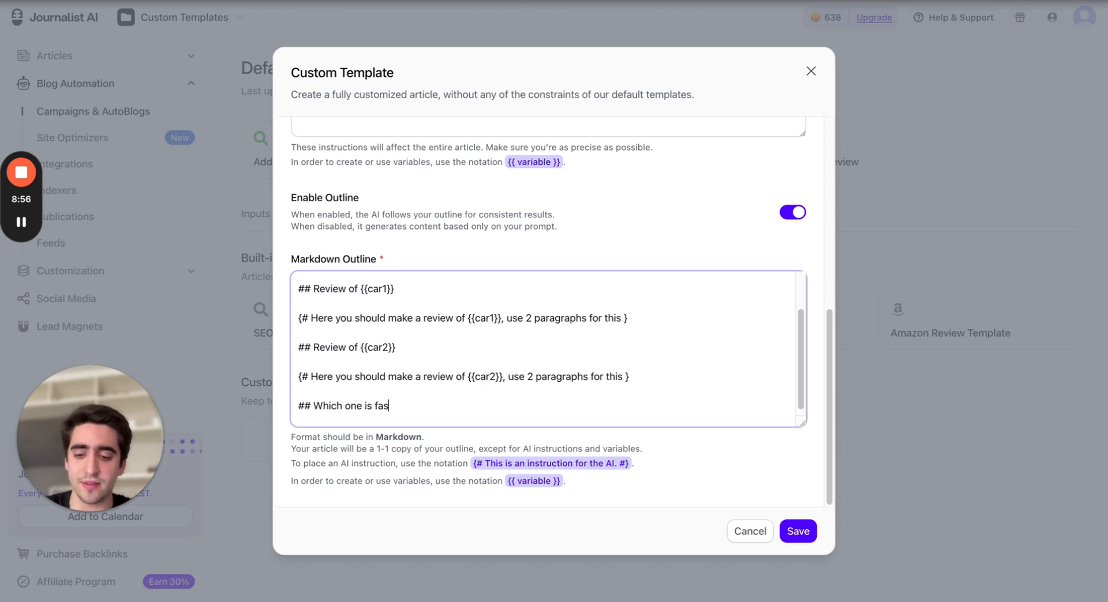
pyautogui.write('ter')
pyautogui.press('Return')
pyautogui.press('Return')
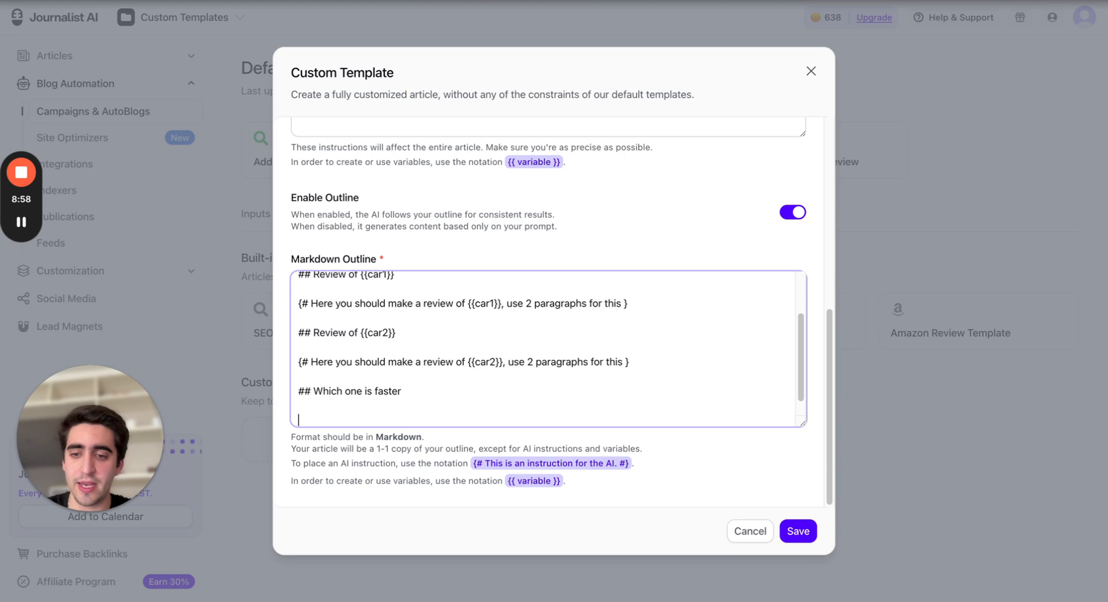
# Add the instruction '{# in this paragraph, you should look at both cars and say which one would be faster or make a better time in a race track}' below the faster heading
pyautogui.write('{')
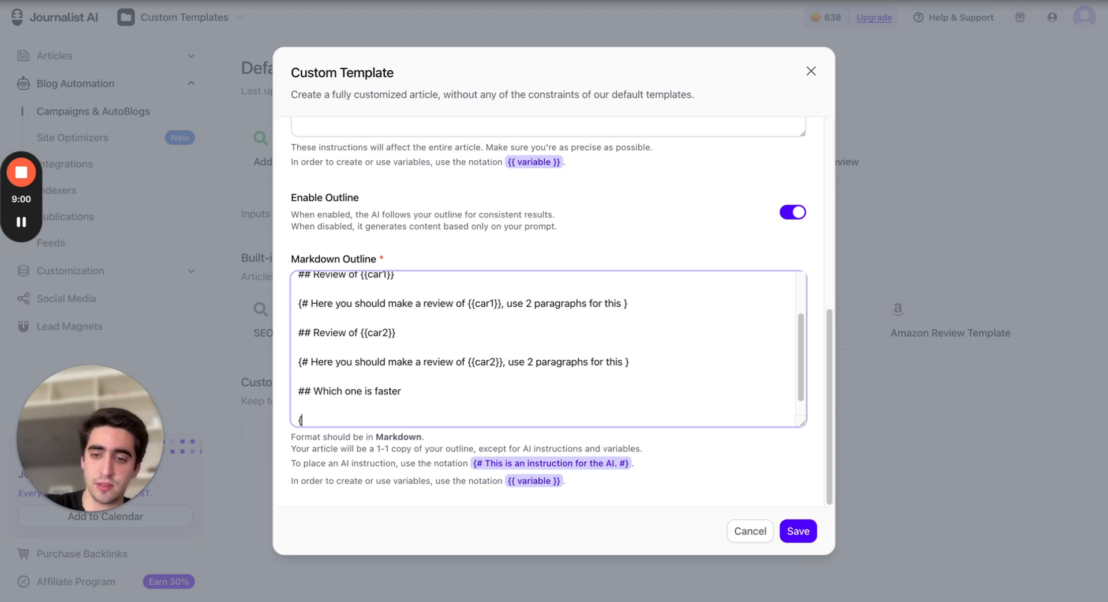
pyautogui.write('# Yo')
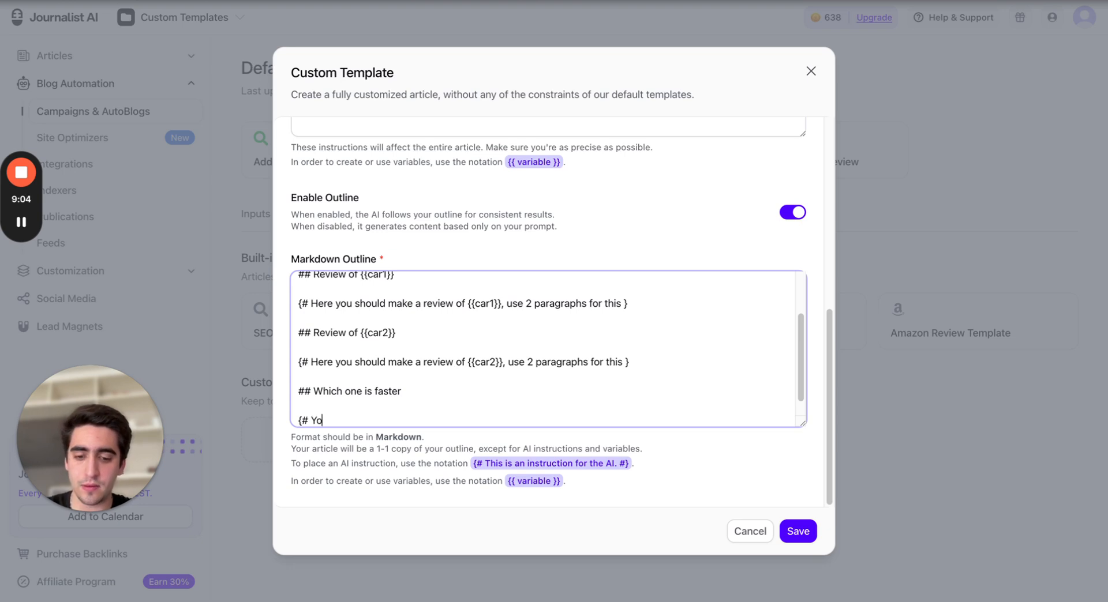
pyautogui.press('BackSpace')
pyautogui.press('BackSpace')
pyautogui.write('in thi')
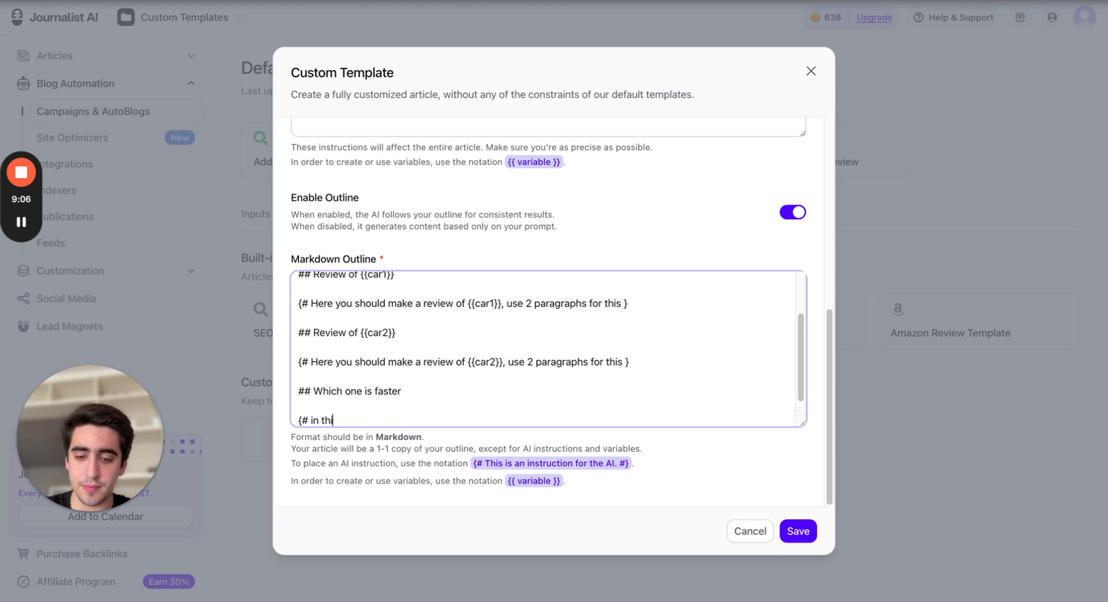
pyautogui.write('s paragraph, y')
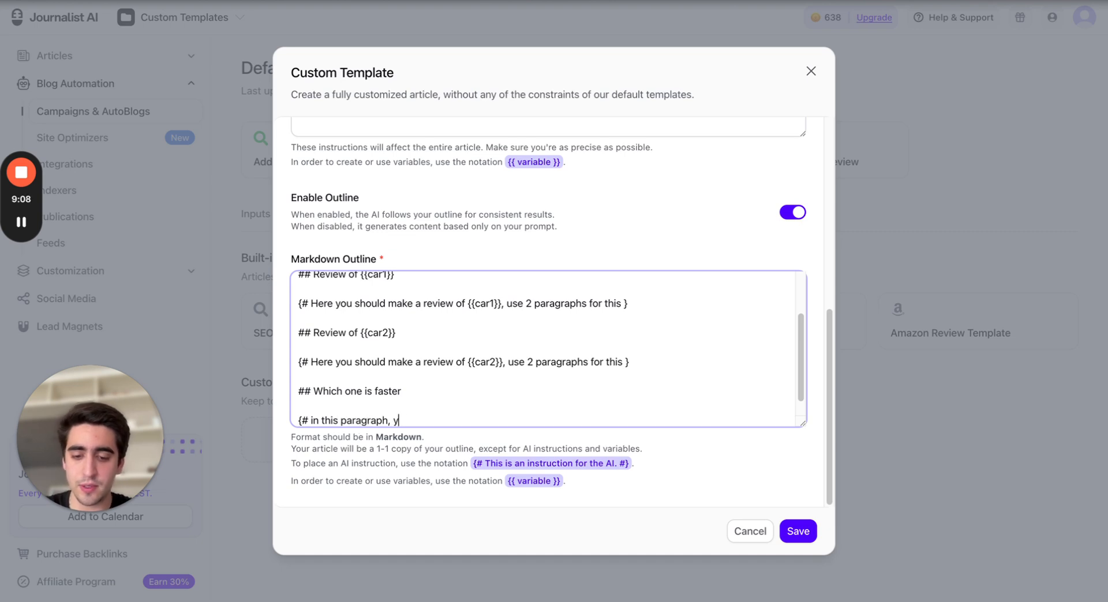
pyautogui.write('ou should')
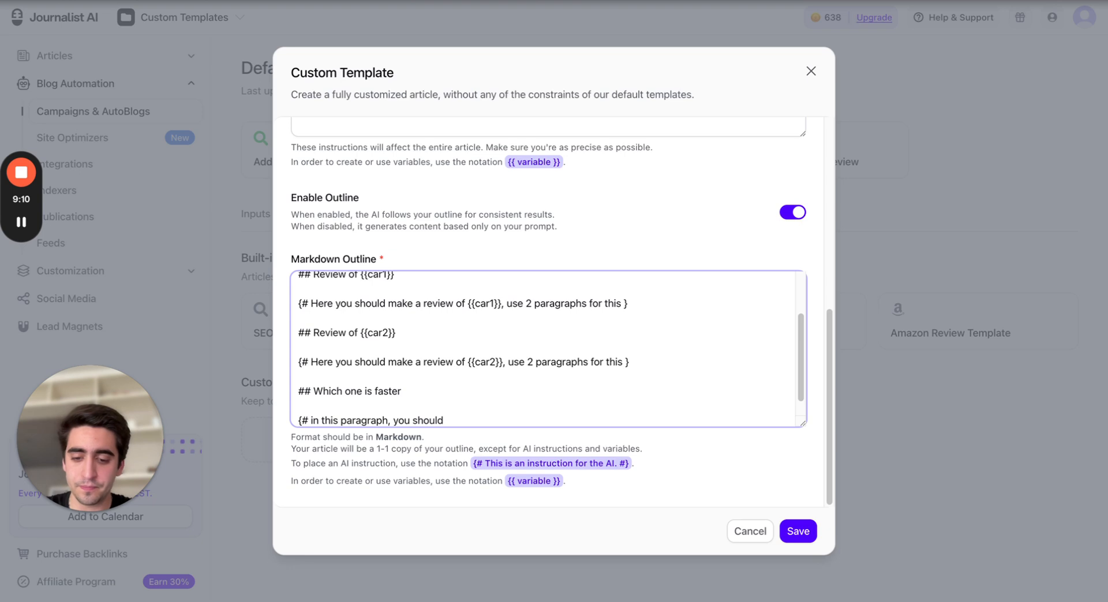
pyautogui.write(' look a')
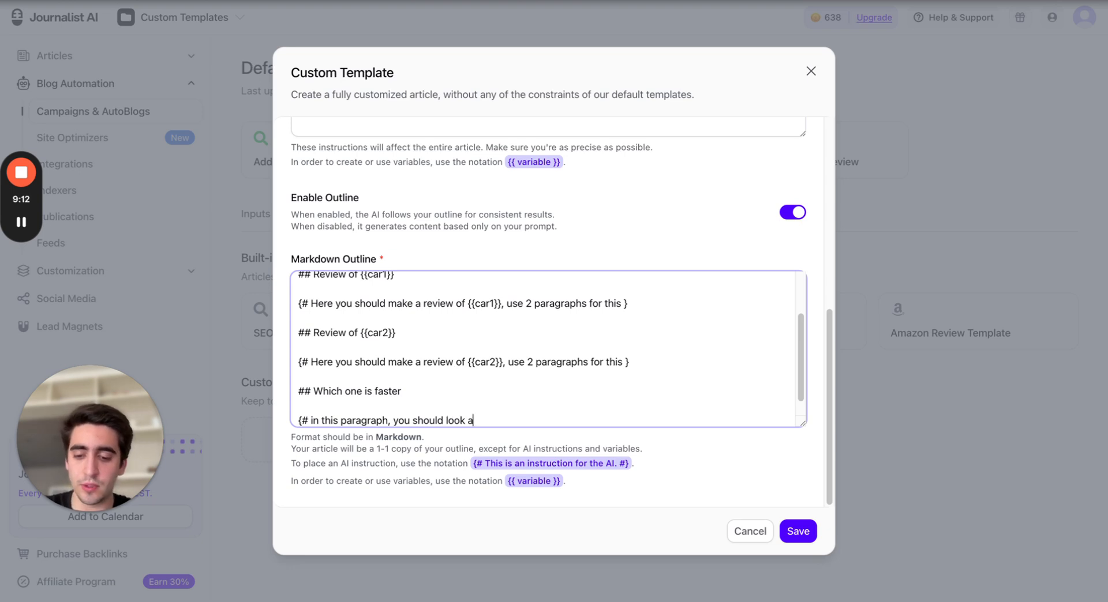
pyautogui.write('t both cars and ')
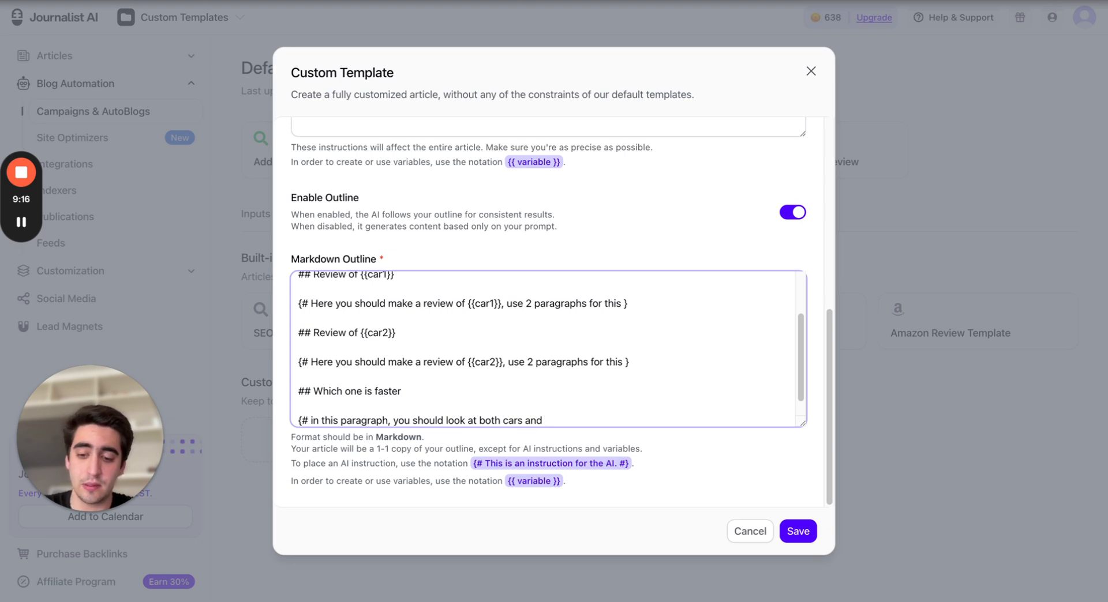
pyautogui.write('say which o')
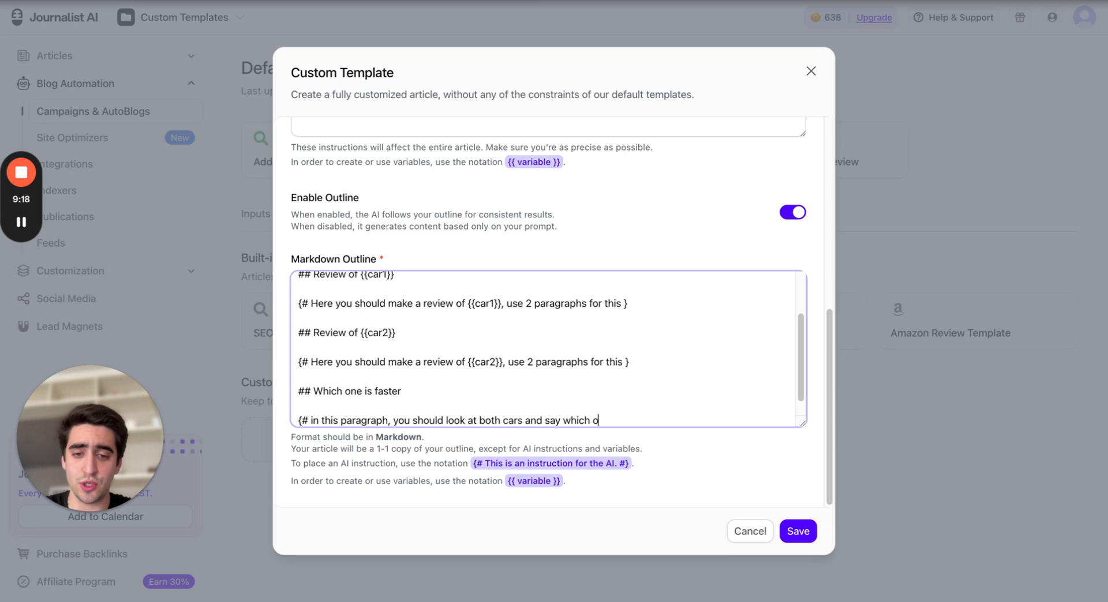
pyautogui.write('ne would ')
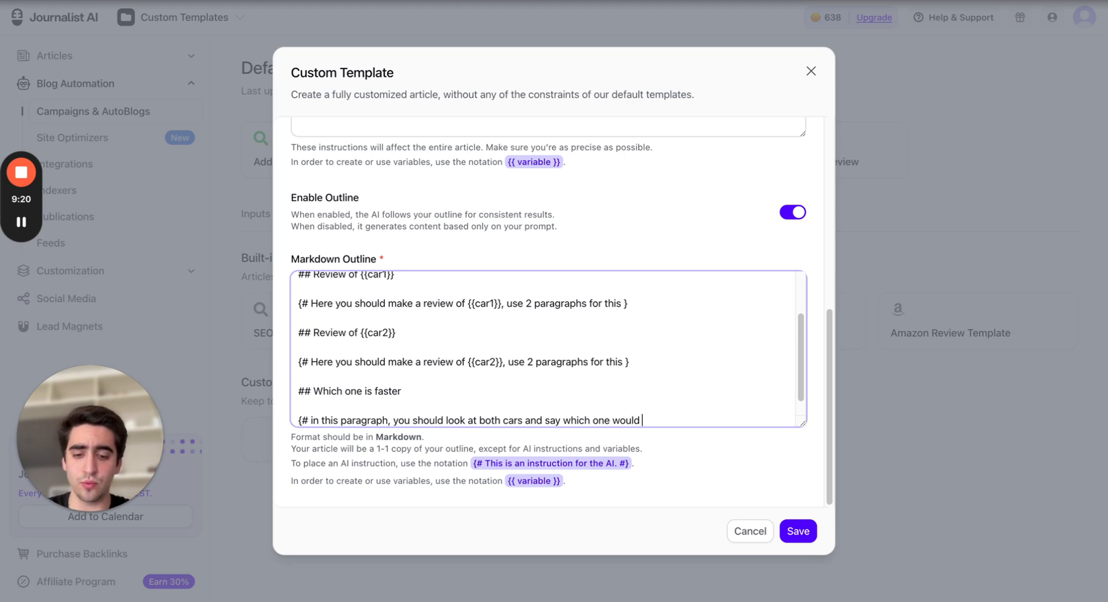
pyautogui.write('be')
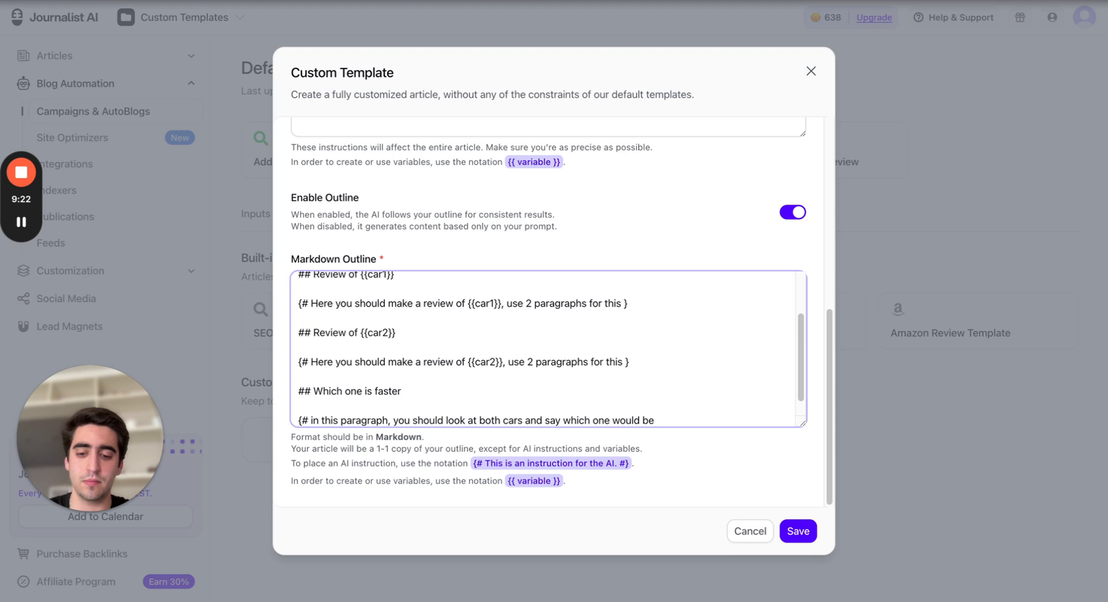
pyautogui.write(' faster')
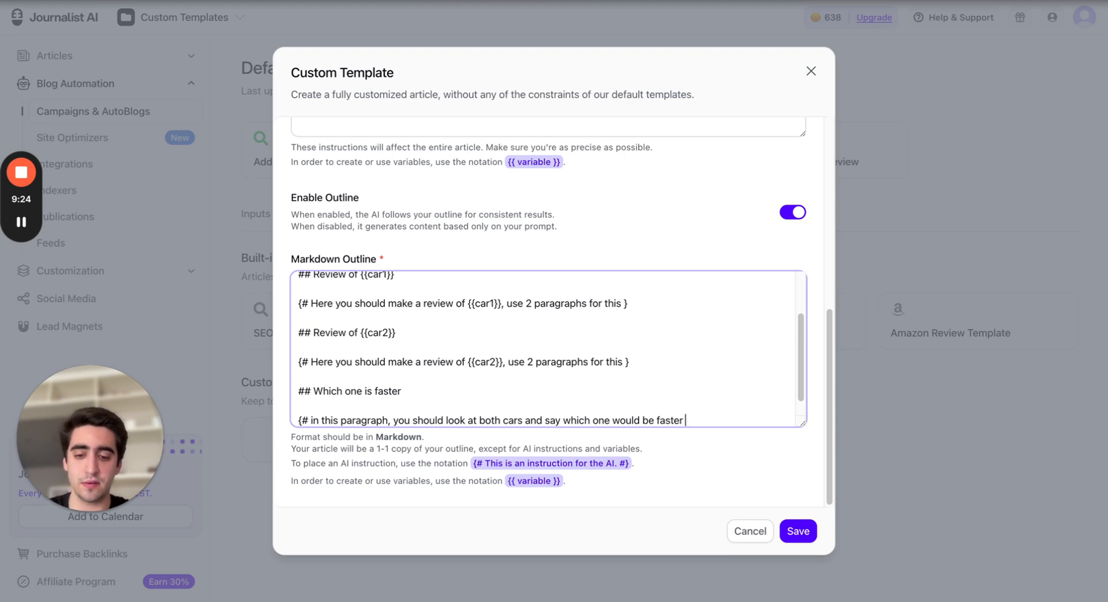
pyautogui.write(' or make a')
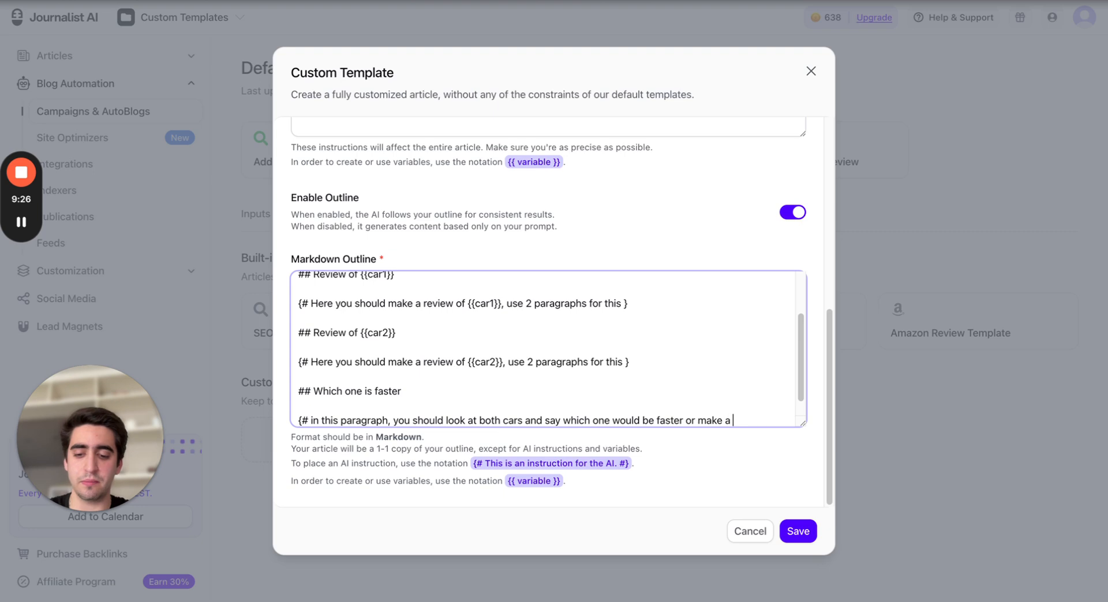
pyautogui.write(' better time ')
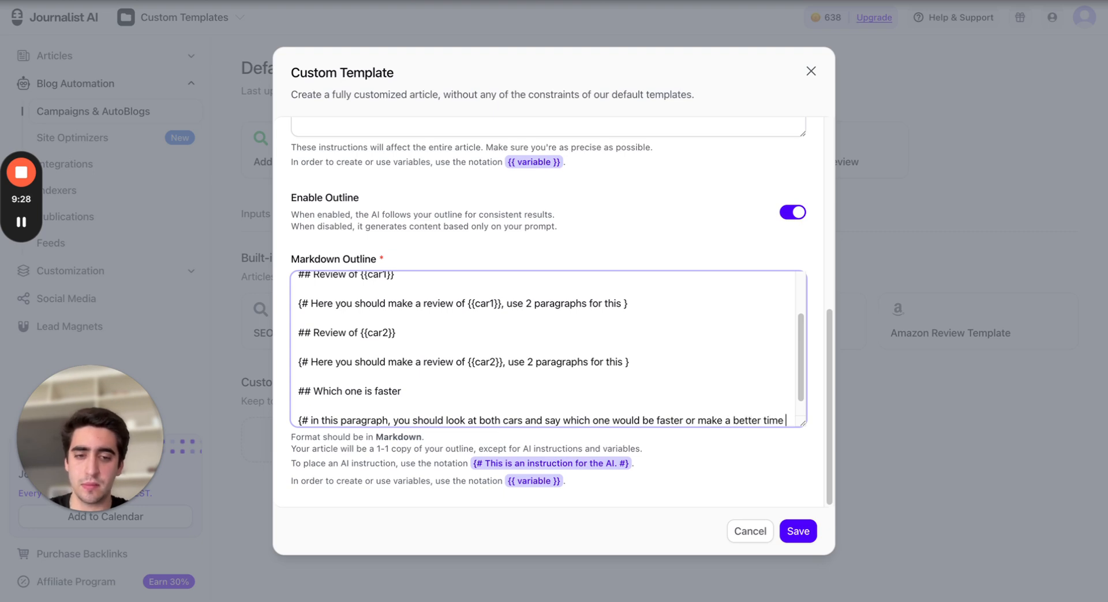
pyautogui.write('in a ')
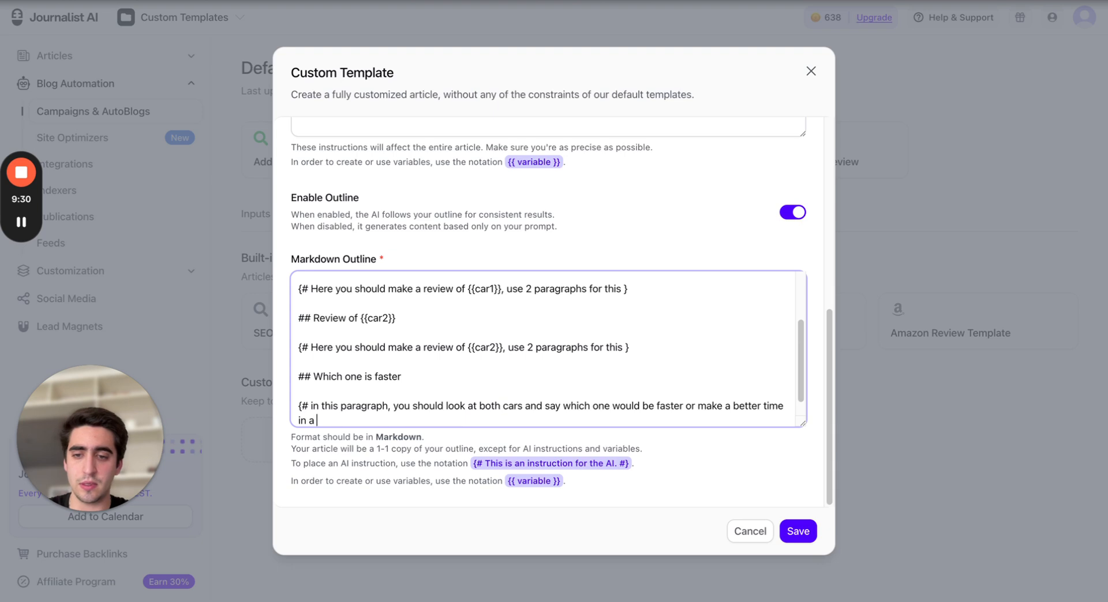
pyautogui.write('race track')
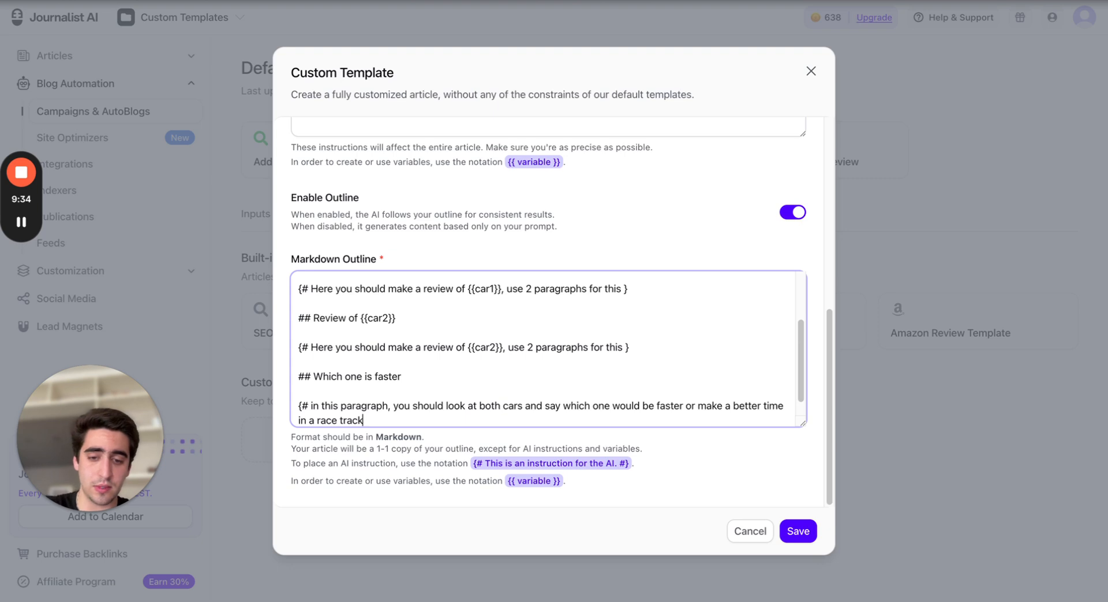
pyautogui.write('}')
pyautogui.press('Return')
pyautogui.press('Return')
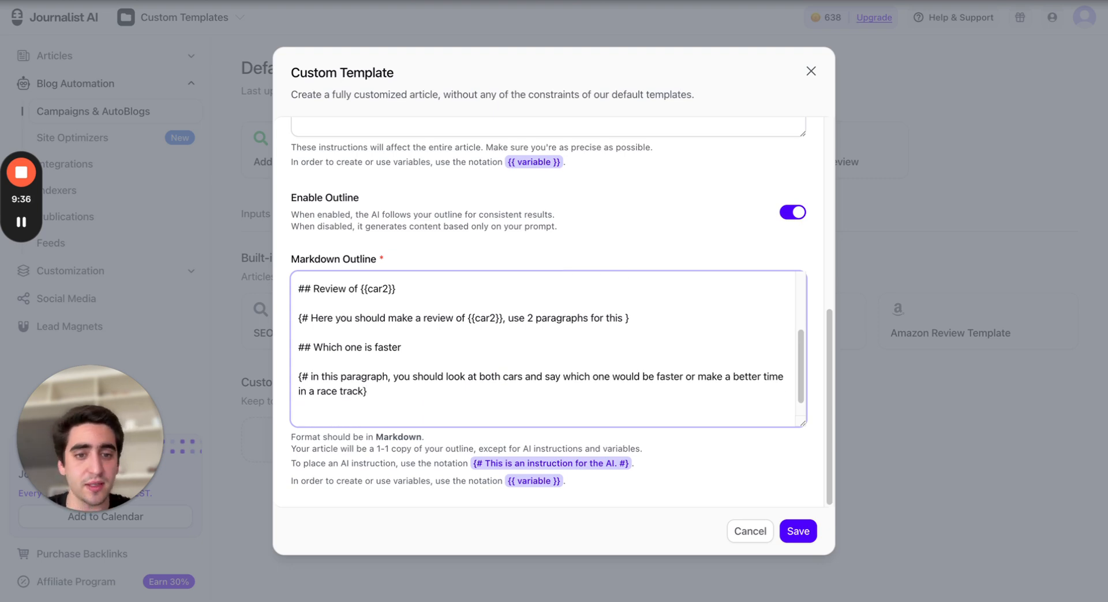
# Add the subheading '## Pricing' on a new line at the end of the outline
pyautogui.scroll(-1, 468, 343)
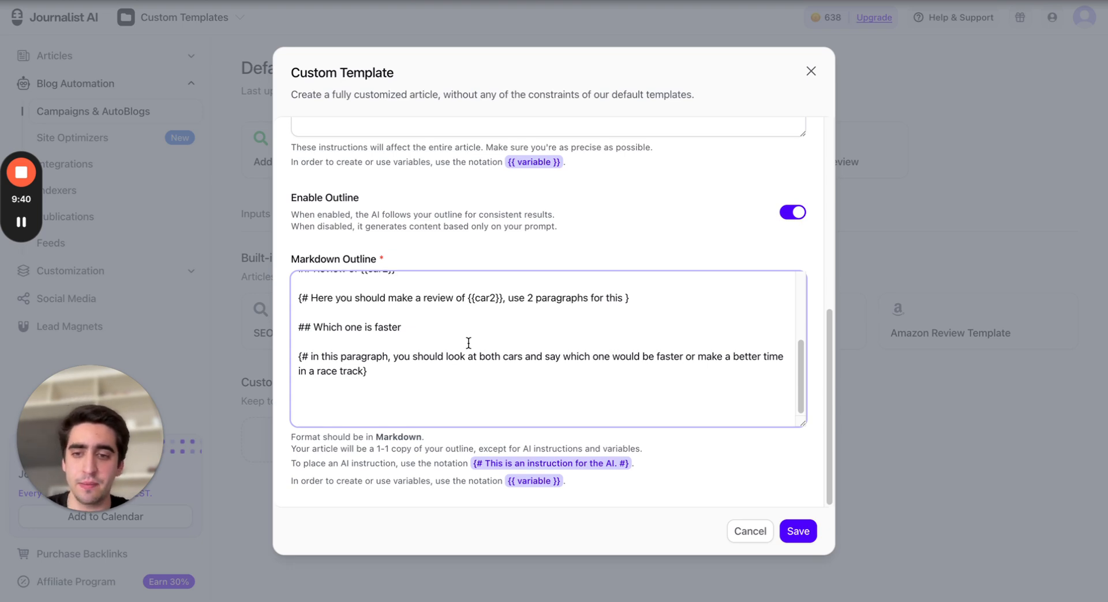
pyautogui.write('##')
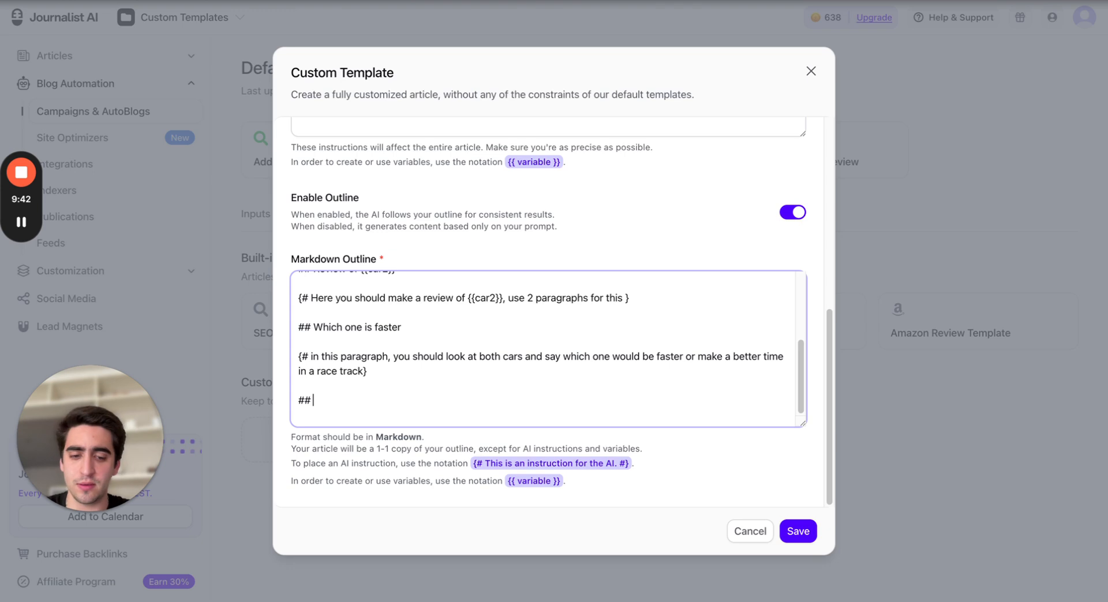
pyautogui.write(' PRicing')
pyautogui.press('BackSpace')
pyautogui.press('BackSpace')
pyautogui.press('BackSpace')
pyautogui.press('BackSpace')
pyautogui.press('BackSpace')
pyautogui.press('BackSpace')
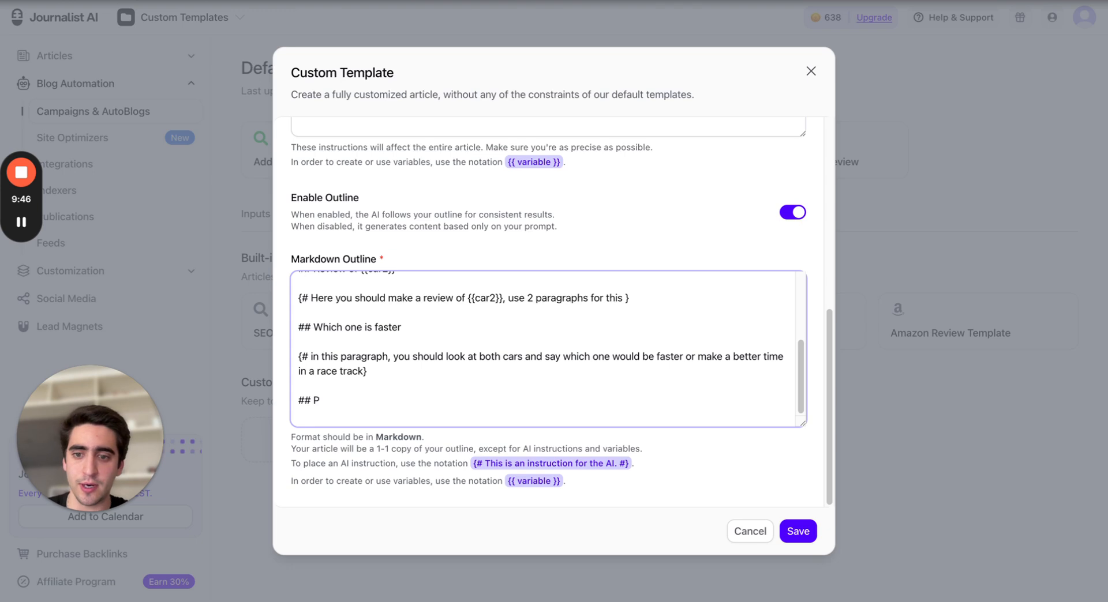
pyautogui.write('ricing')
pyautogui.press('Return')
pyautogui.press('Return')
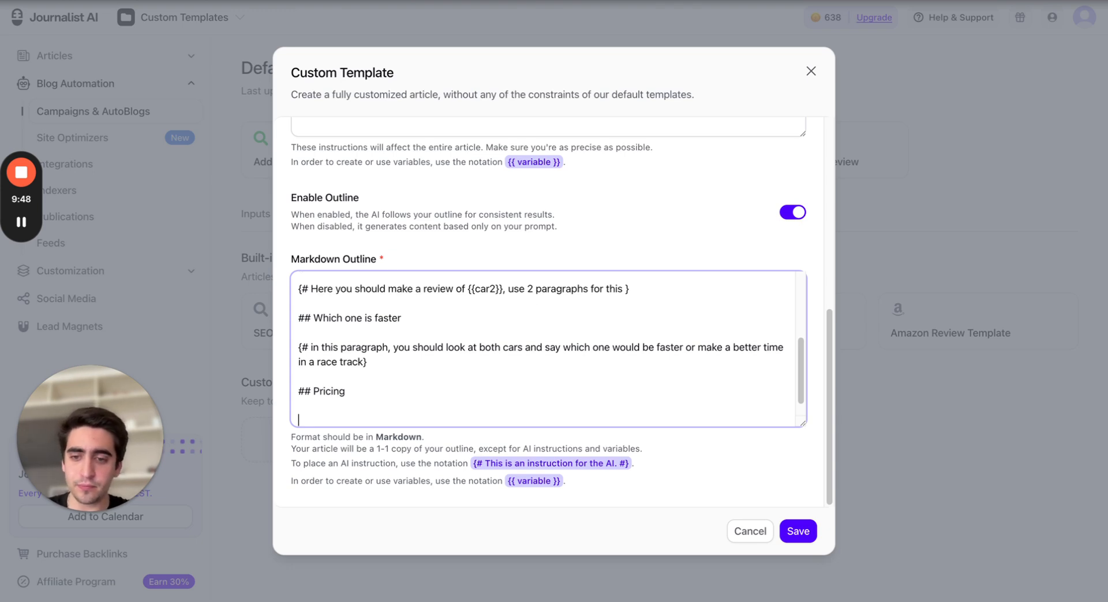
# Add the instruction '{# Here you should compare the pricing of both cars and mention the retail price in EUR}' below the Pricing heading
pyautogui.write('{#')
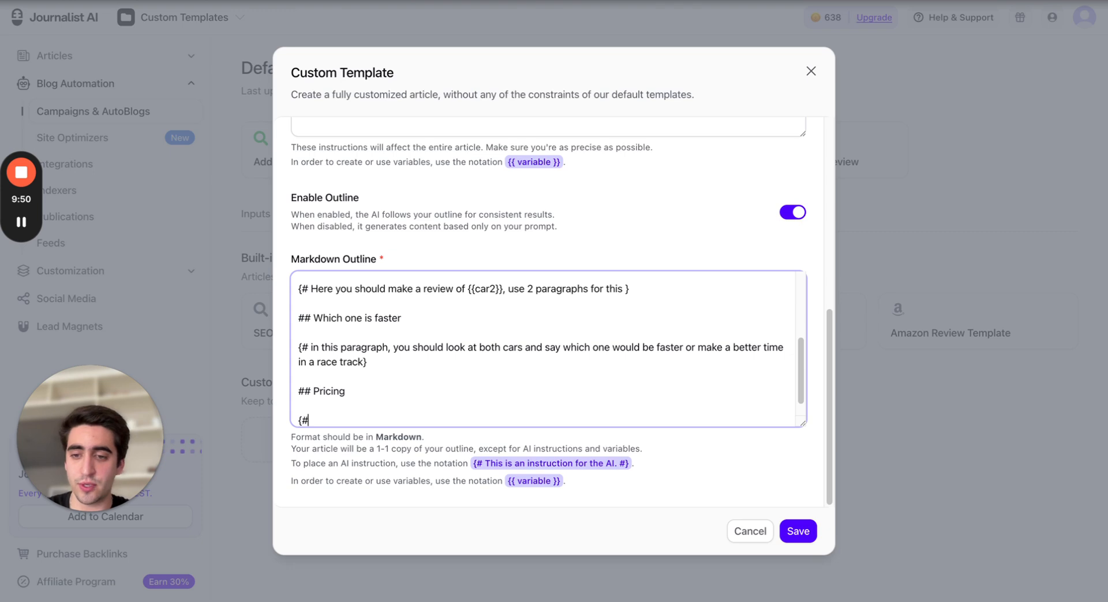
pyautogui.write(' Here yo')
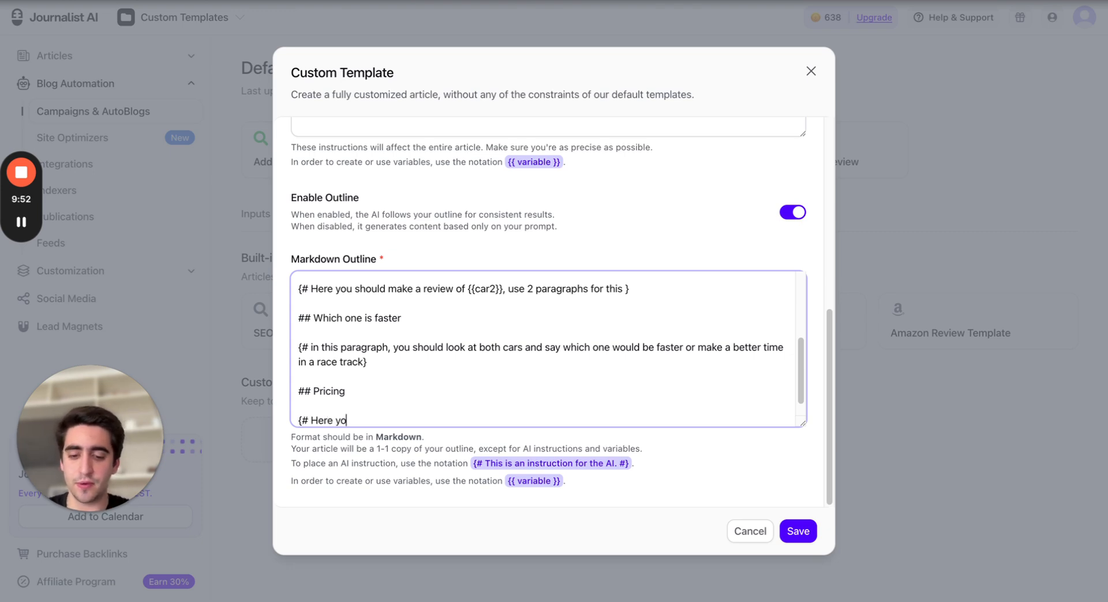
pyautogui.write('u should compa')
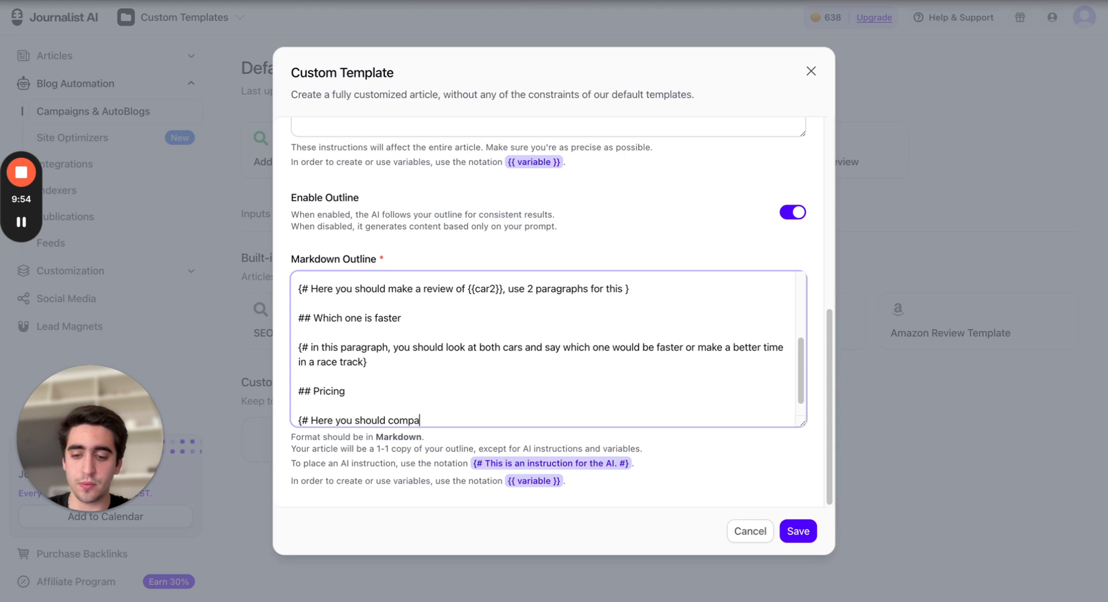
pyautogui.write('re the pricing ')
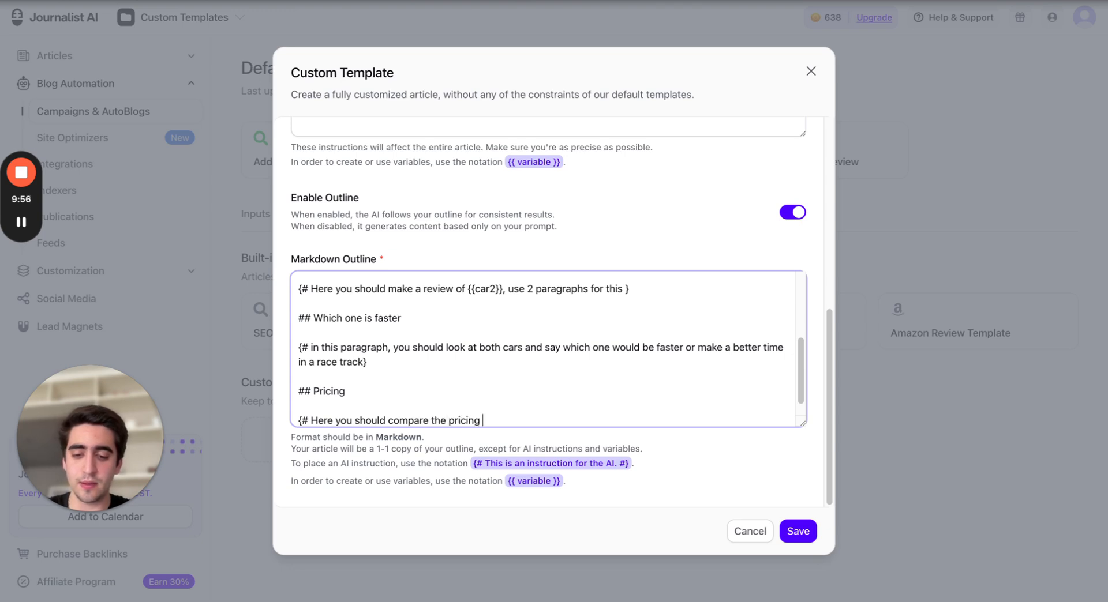
pyautogui.write('of both card ')
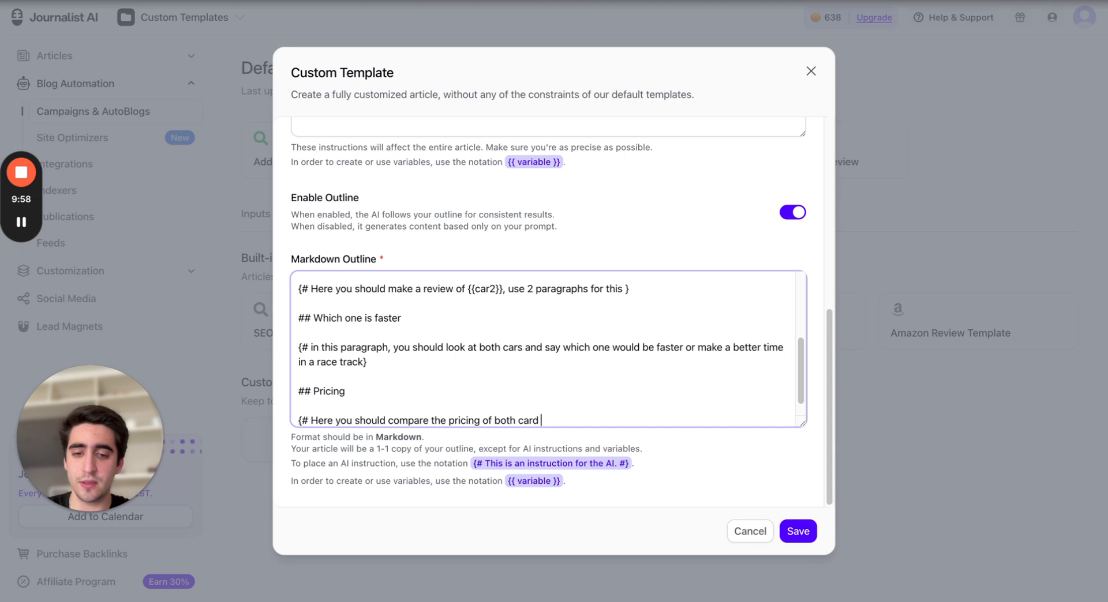
pyautogui.press('BackSpace')
pyautogui.press('BackSpace')
pyautogui.write('s and mentio')
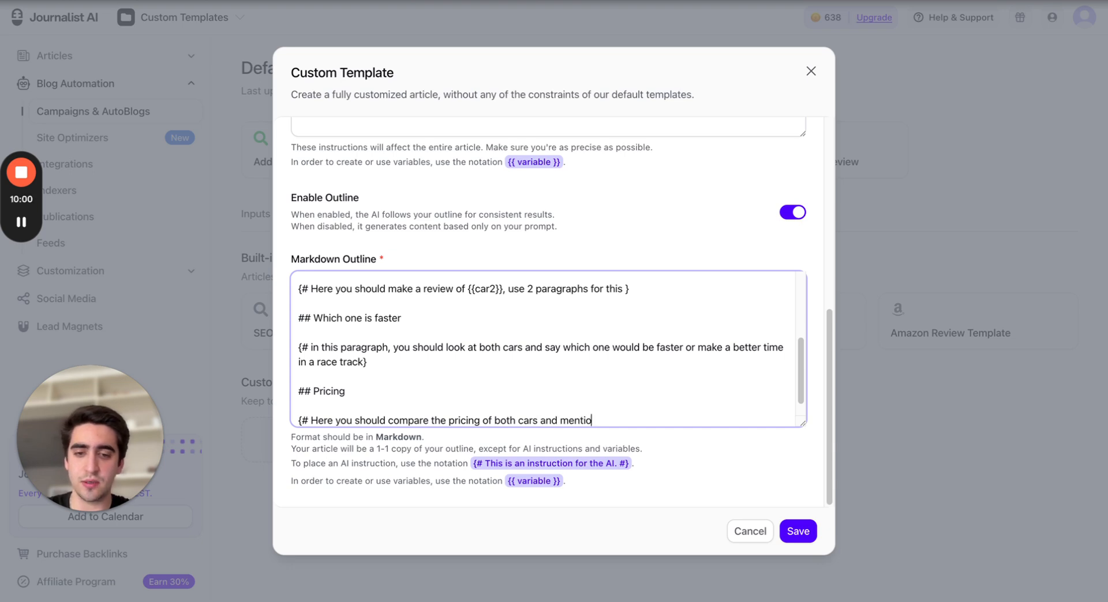
pyautogui.write('n the rea')
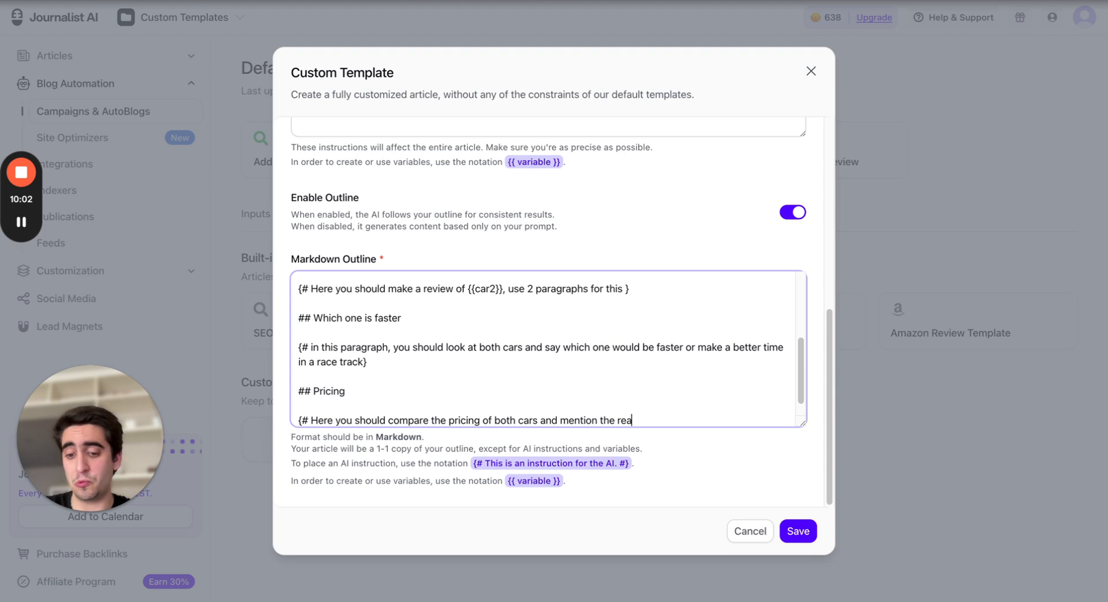
pyautogui.write('ttail ')
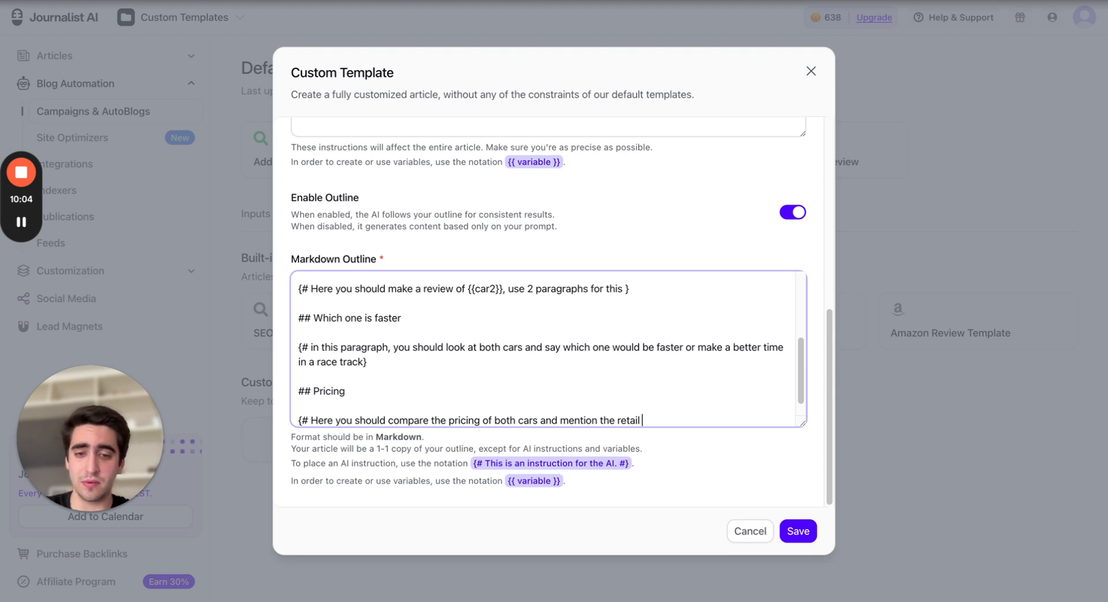
pyautogui.write('price in USD')
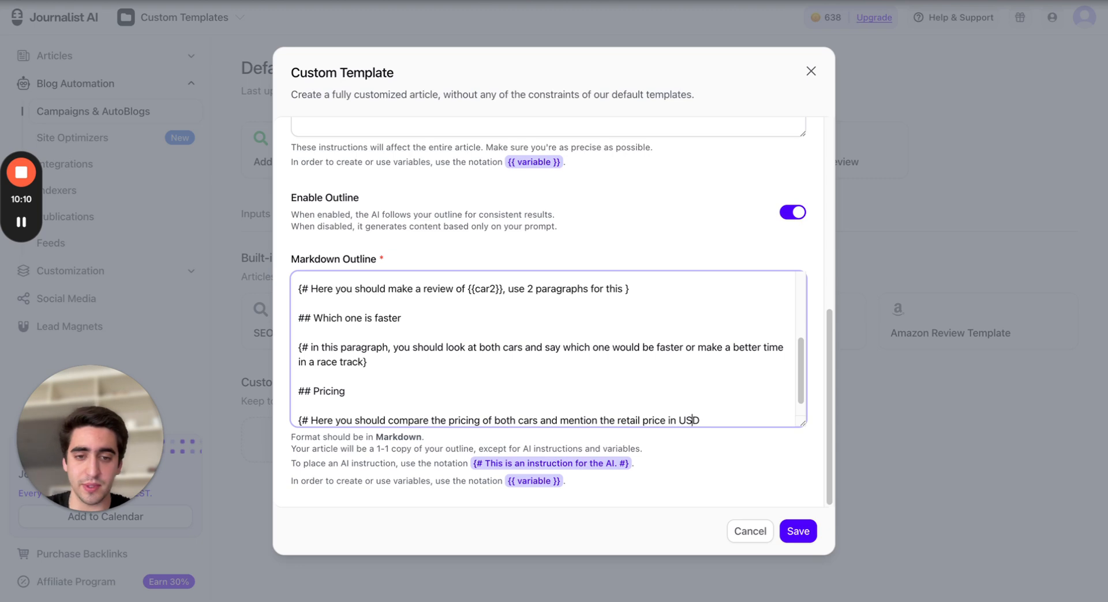
pyautogui.press('BackSpace')
pyautogui.press('BackSpace')
pyautogui.write('R')
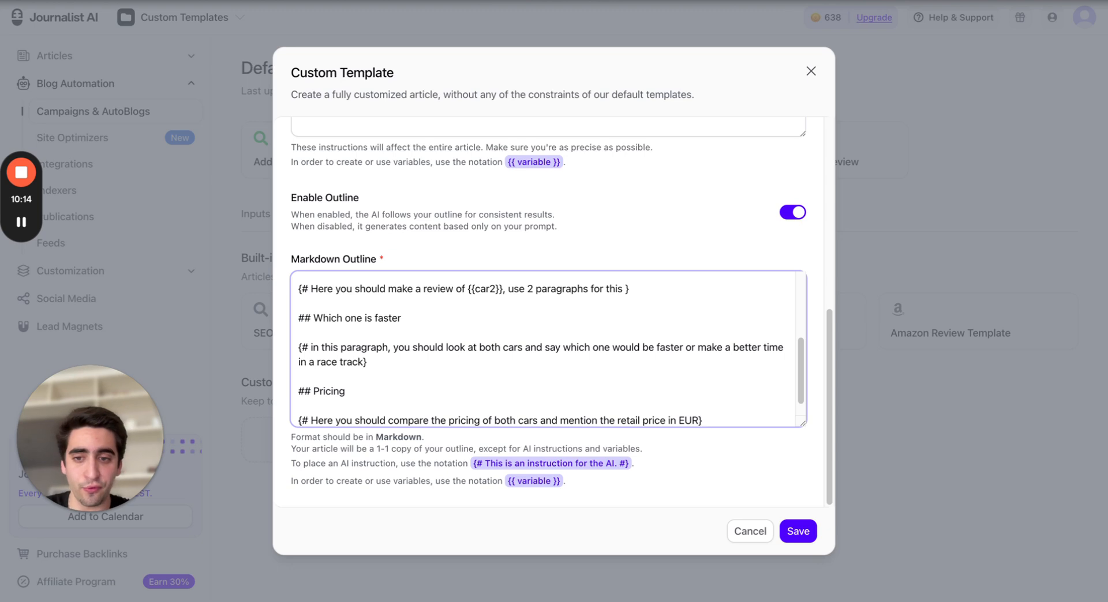
pyautogui.press('Return')
pyautogui.press('Return')
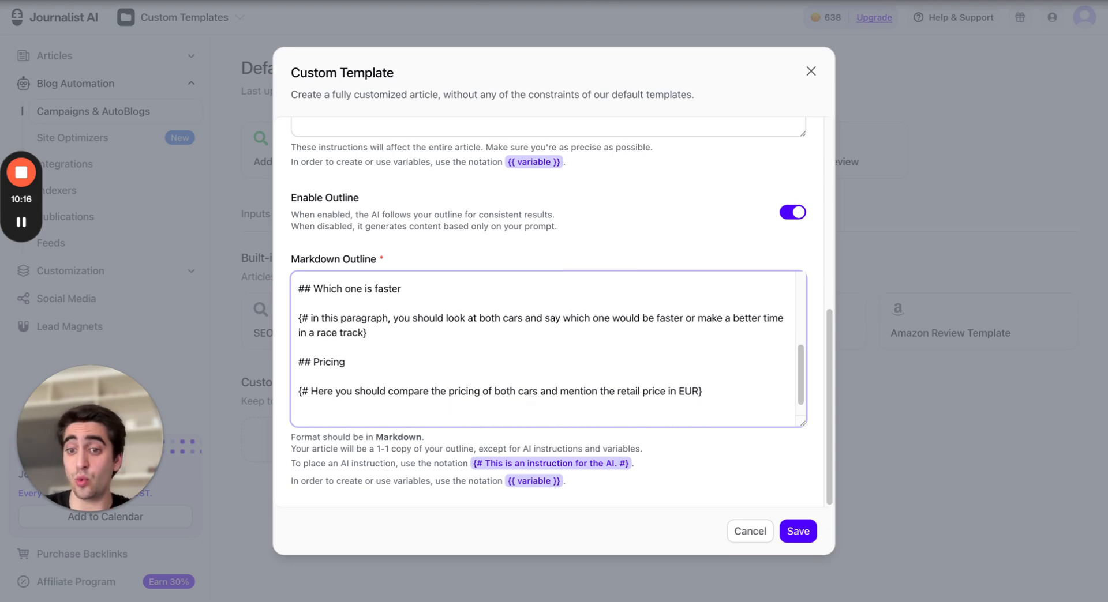
pyautogui.write('$$$')
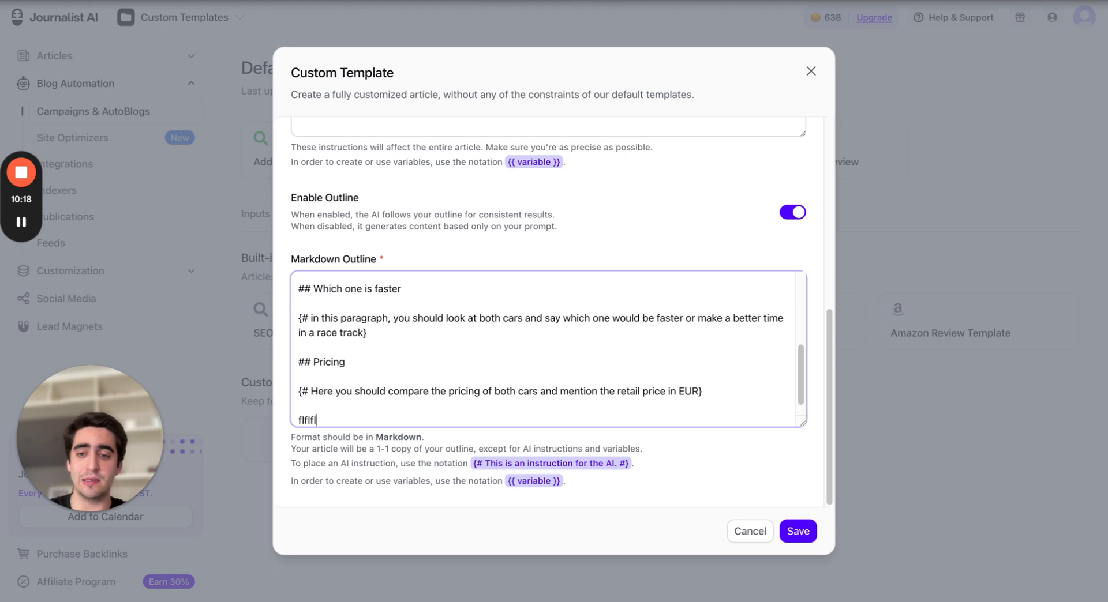
pyautogui.press('BackSpace')
pyautogui.press('BackSpace')
pyautogui.press('BackSpace')
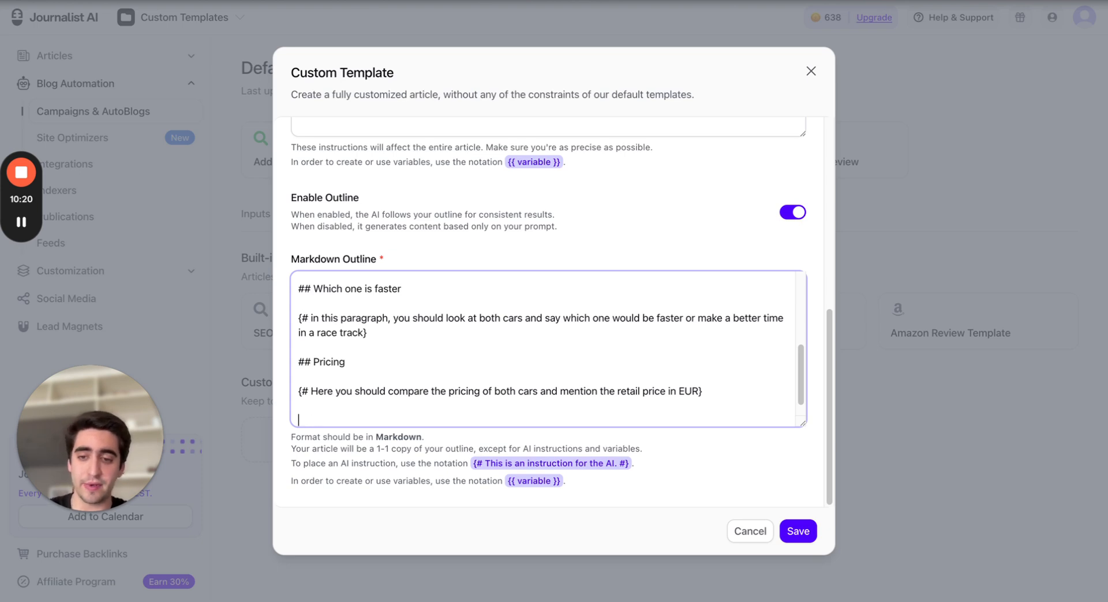
# Add the subheading '## Specs' on a new outline line
pyautogui.write('##')
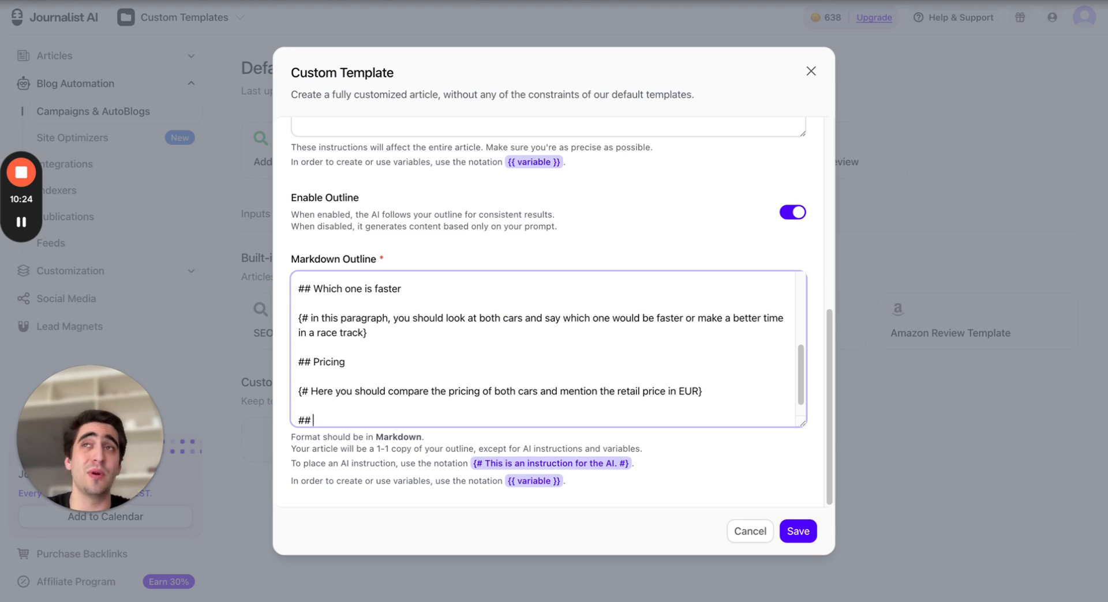
pyautogui.write(' Specs')
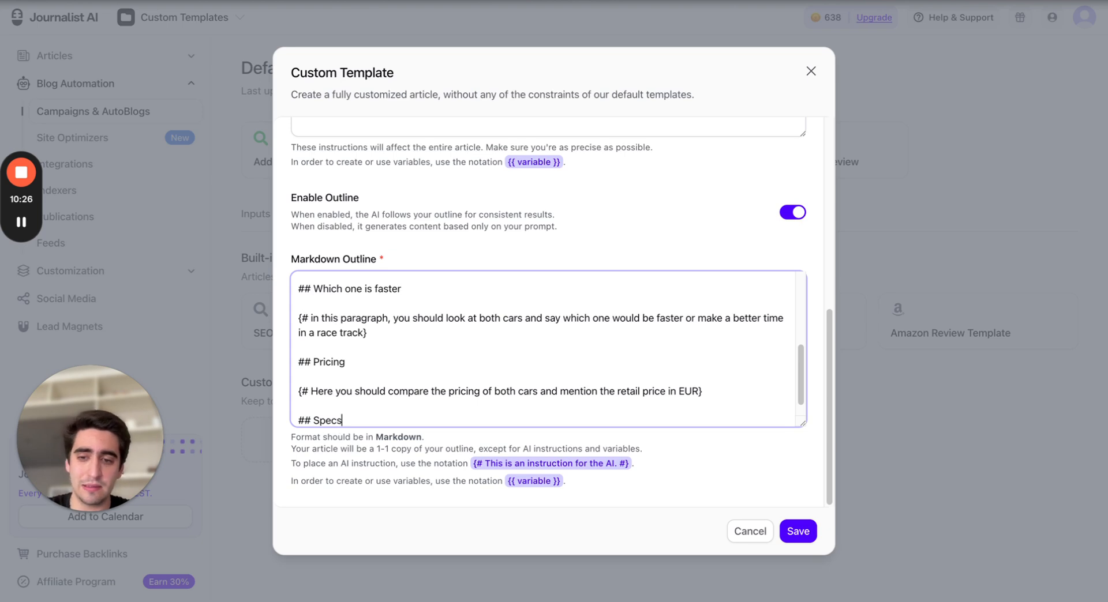
# Add the instruction '{# I want you to create me a table comparing different specs of the car, you should compare HP, weight, binary, fuel consumption}' below the Specs heading
pyautogui.press('Return')
pyautogui.press('Return')
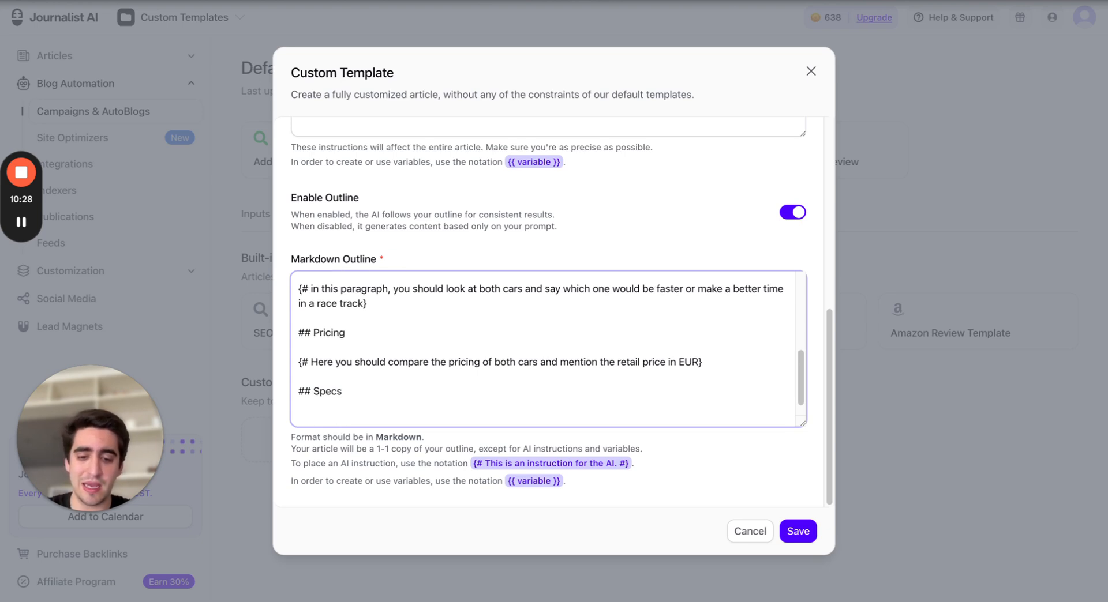
pyautogui.write('{#')
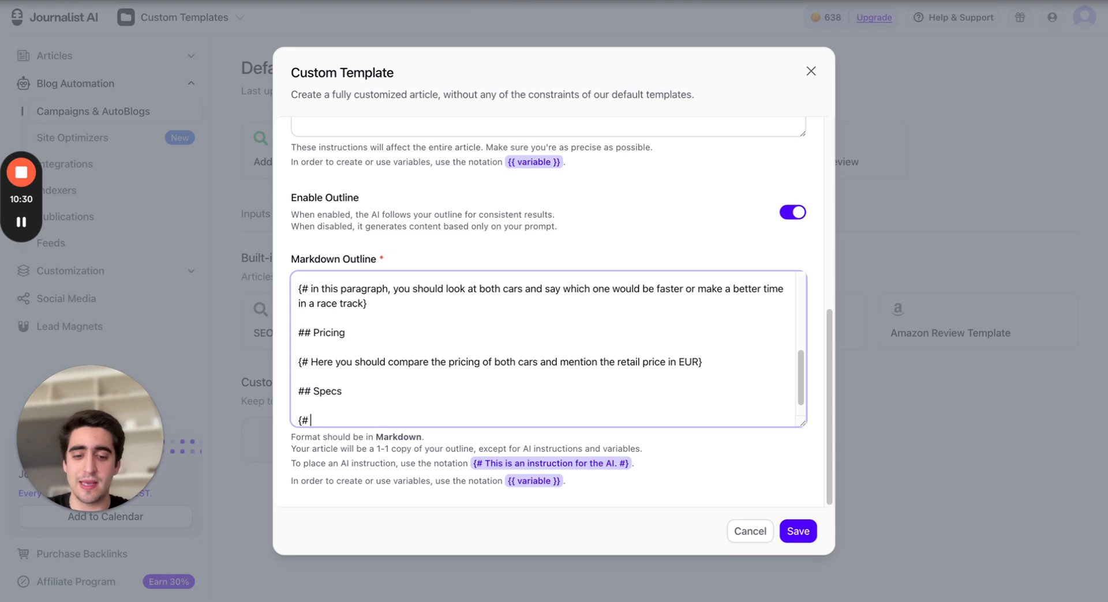
pyautogui.write(' I want you to crea')
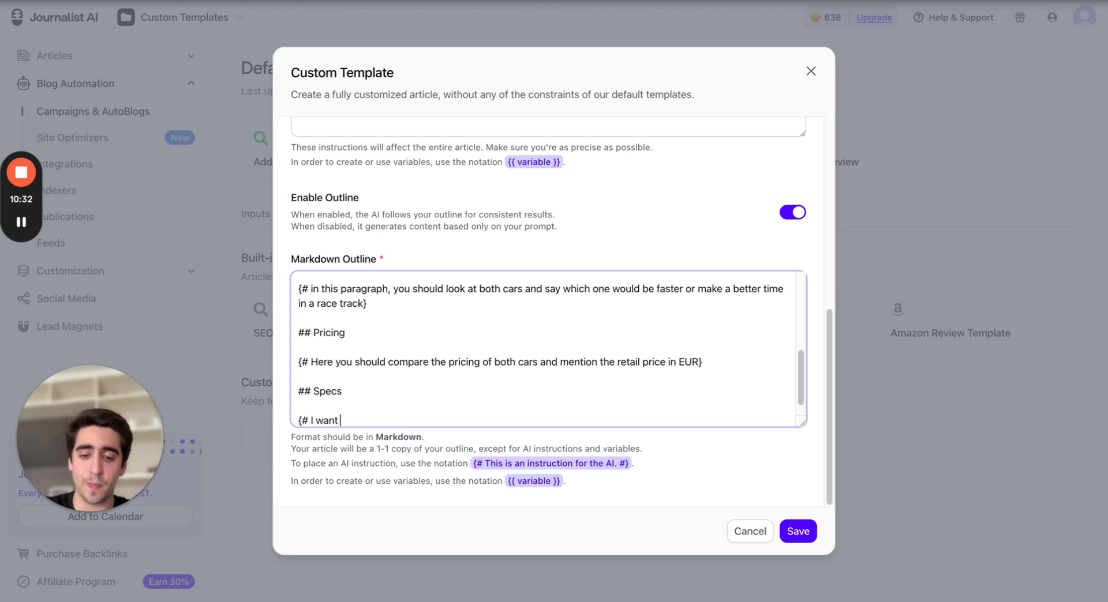
pyautogui.write('te m')
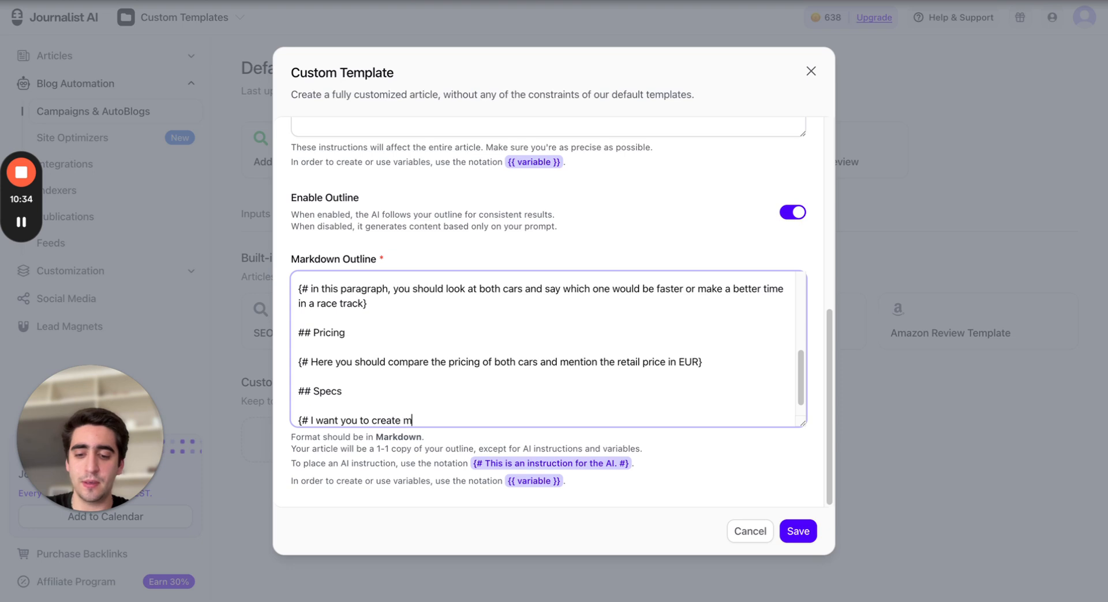
pyautogui.write('e a table com')
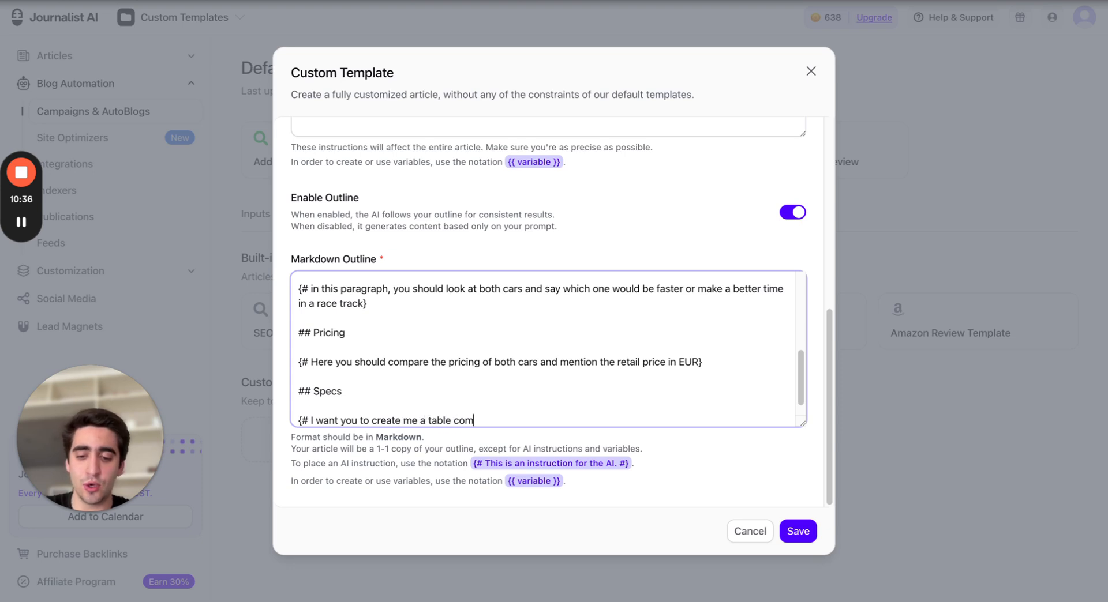
pyautogui.write('paring di')
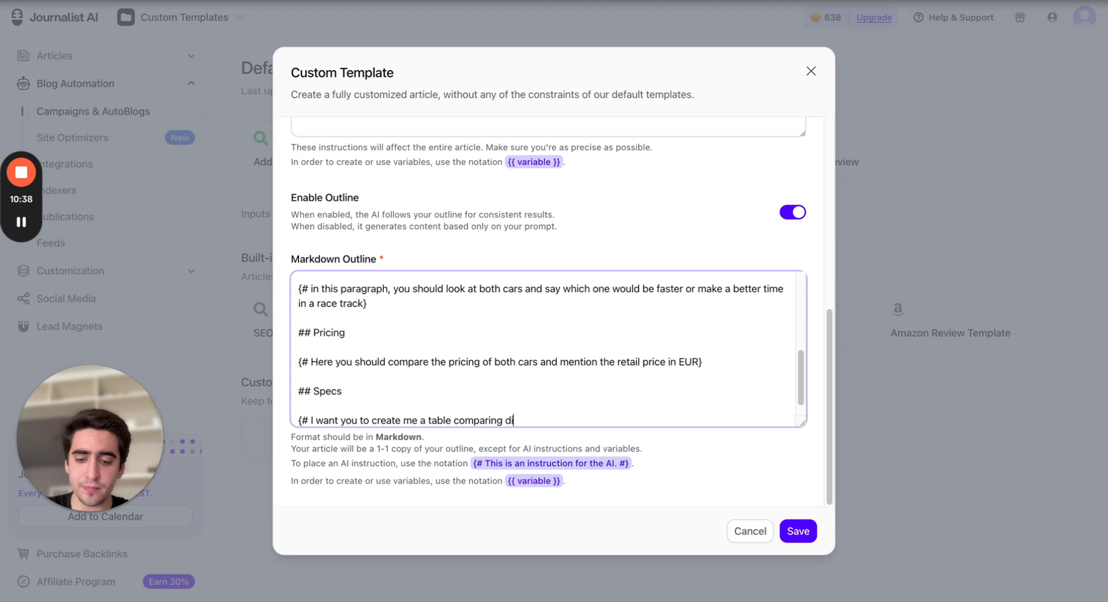
pyautogui.write('fferent specs ')
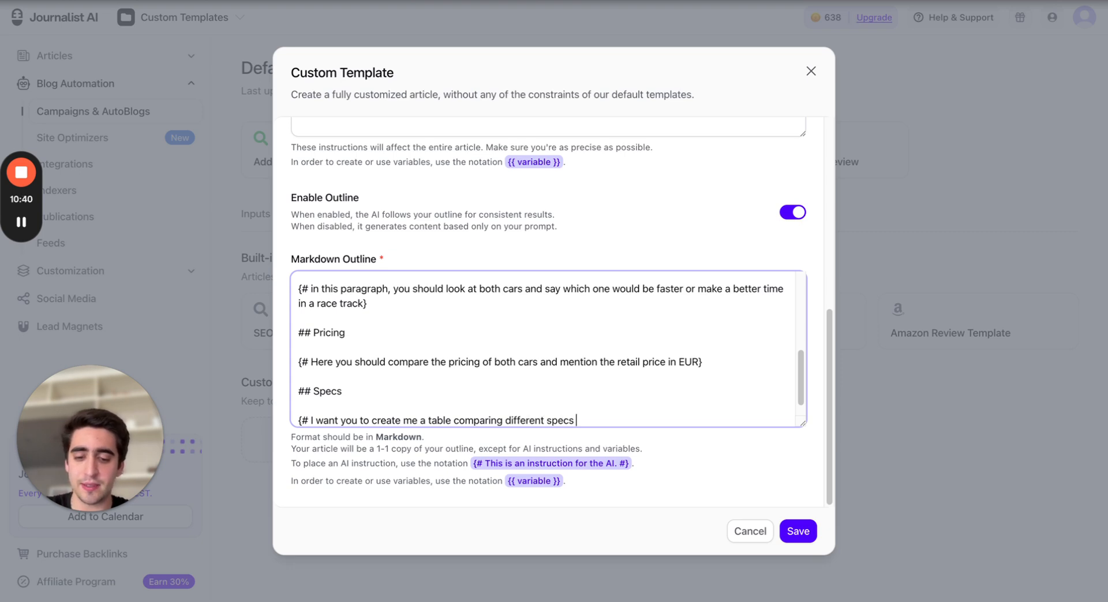
pyautogui.write('of the car')
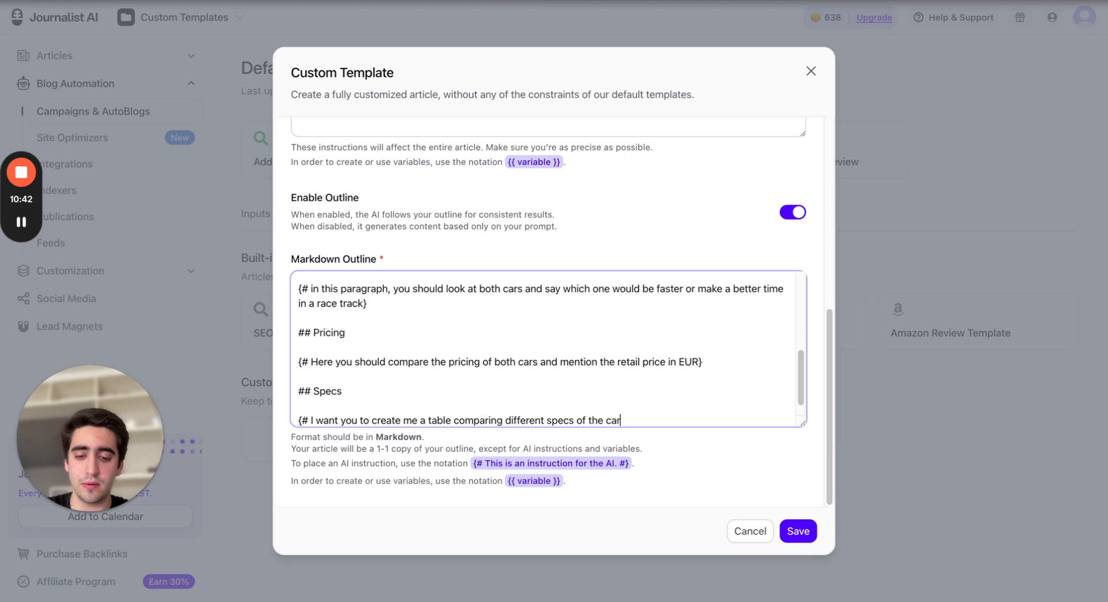
pyautogui.write(', you sho')
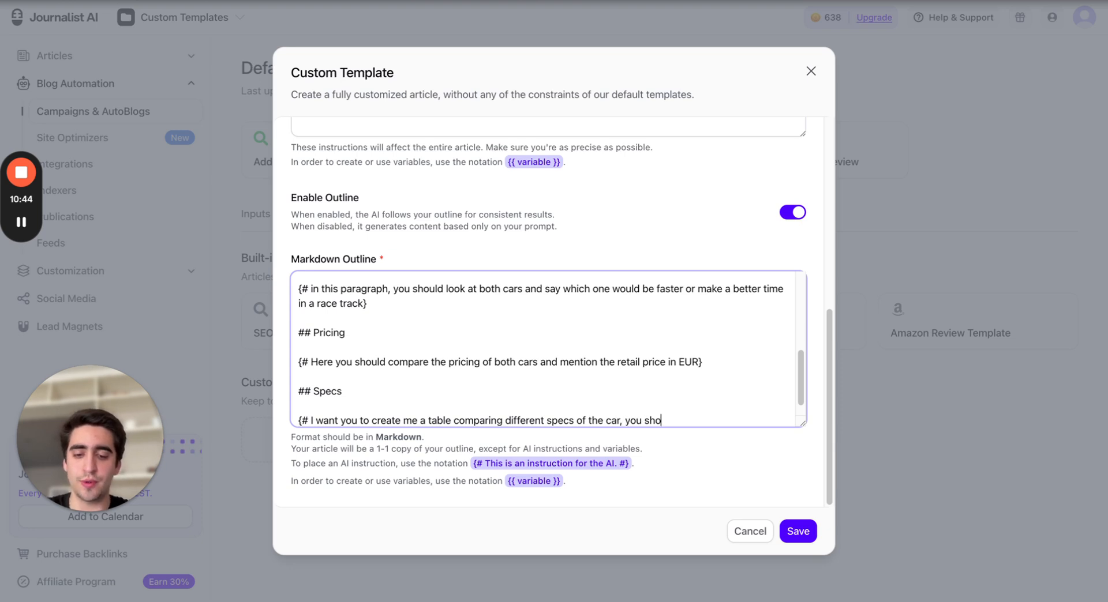
pyautogui.write('uld use')
pyautogui.press('BackSpace')
pyautogui.press('BackSpace')
pyautogui.press('BackSpace')
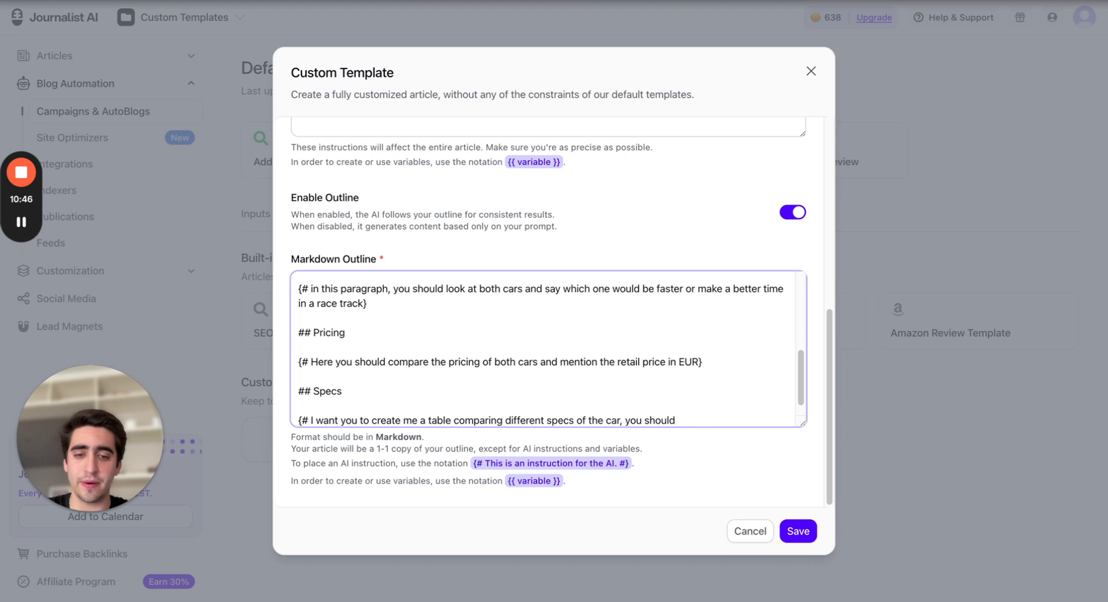
pyautogui.write('compare HP')
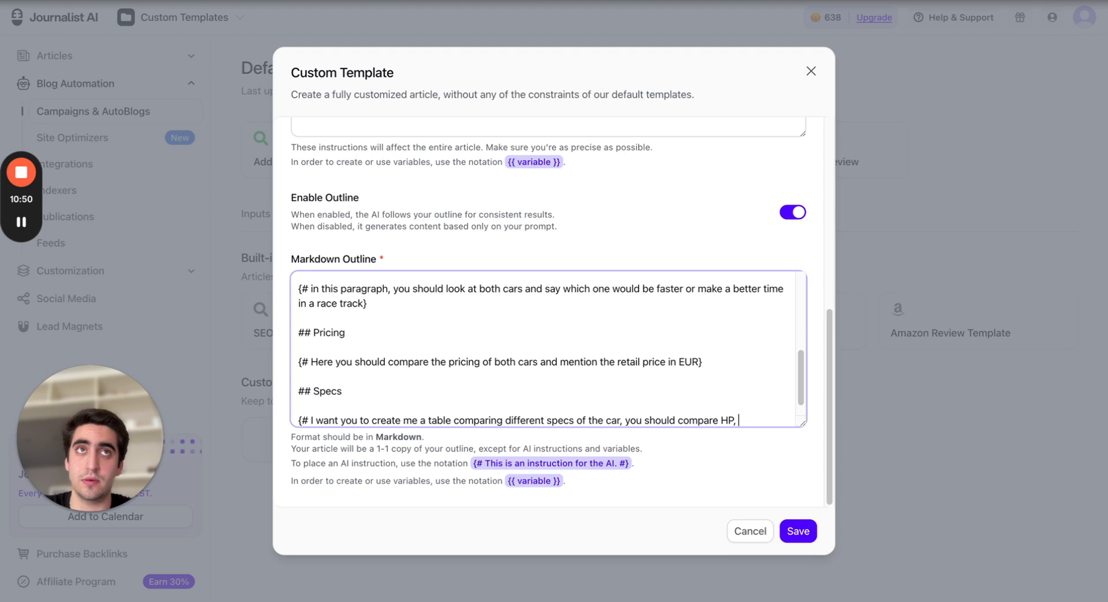
pyautogui.write(', weight,')
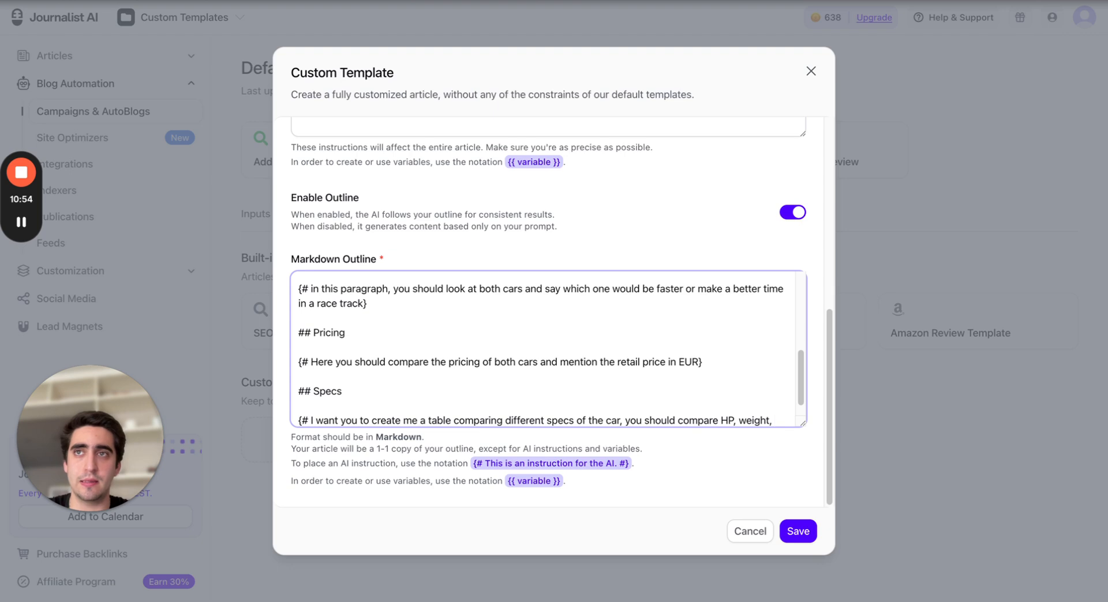
pyautogui.write(' binary')
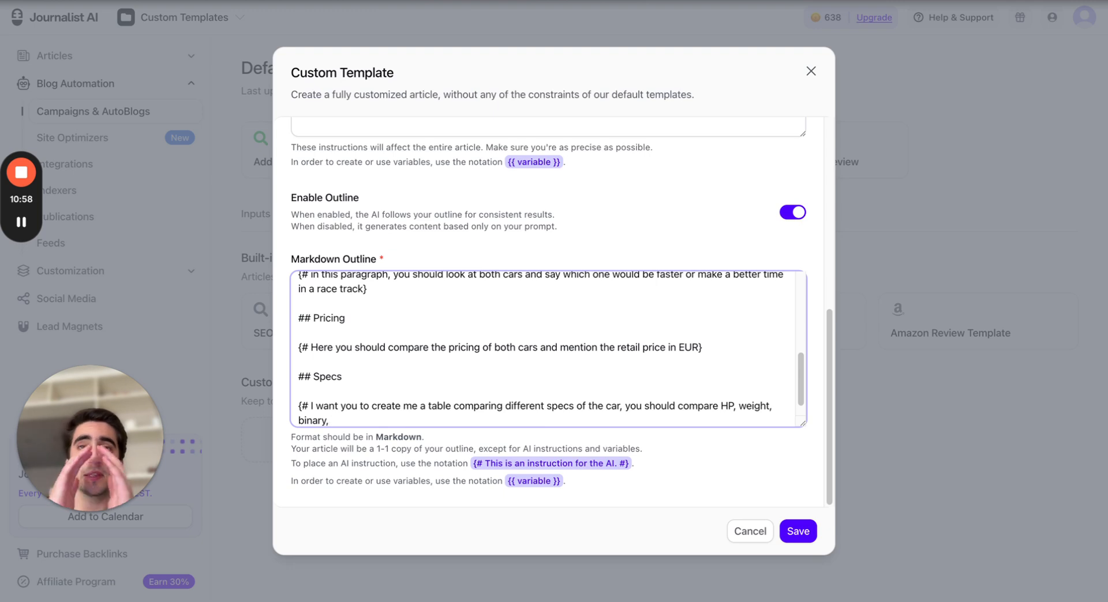
pyautogui.write(', ful')
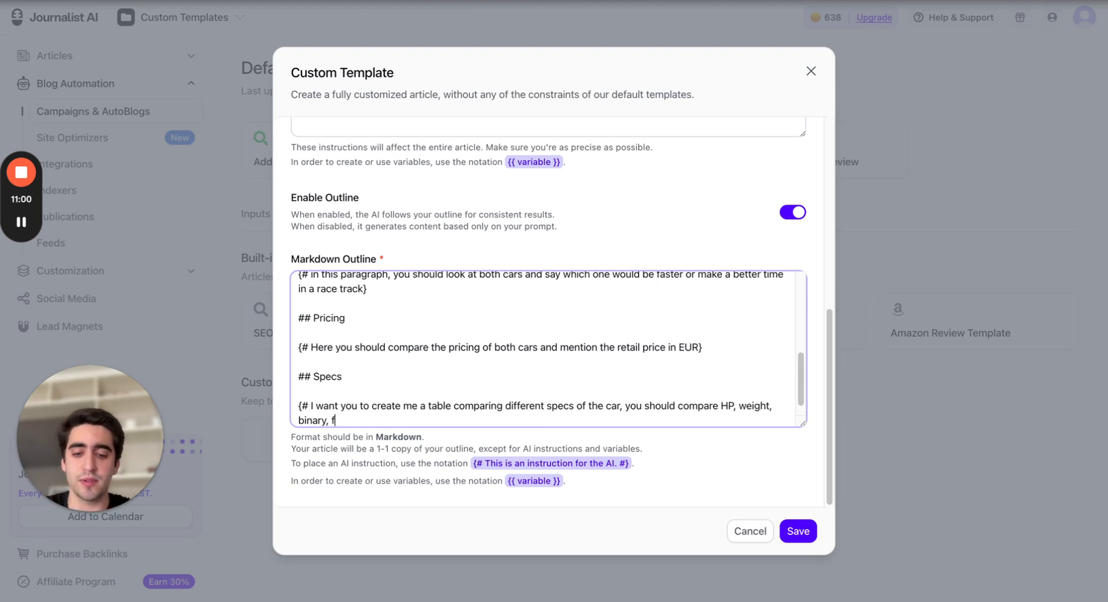
pyautogui.press('BackSpace')
pyautogui.write('el consumption')
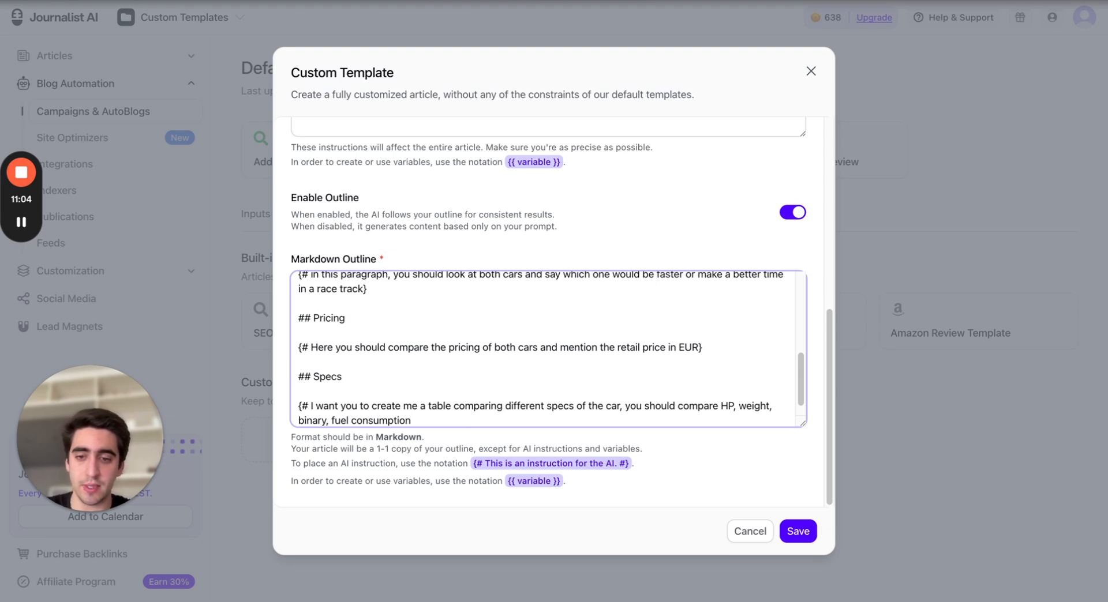
pyautogui.write('}')
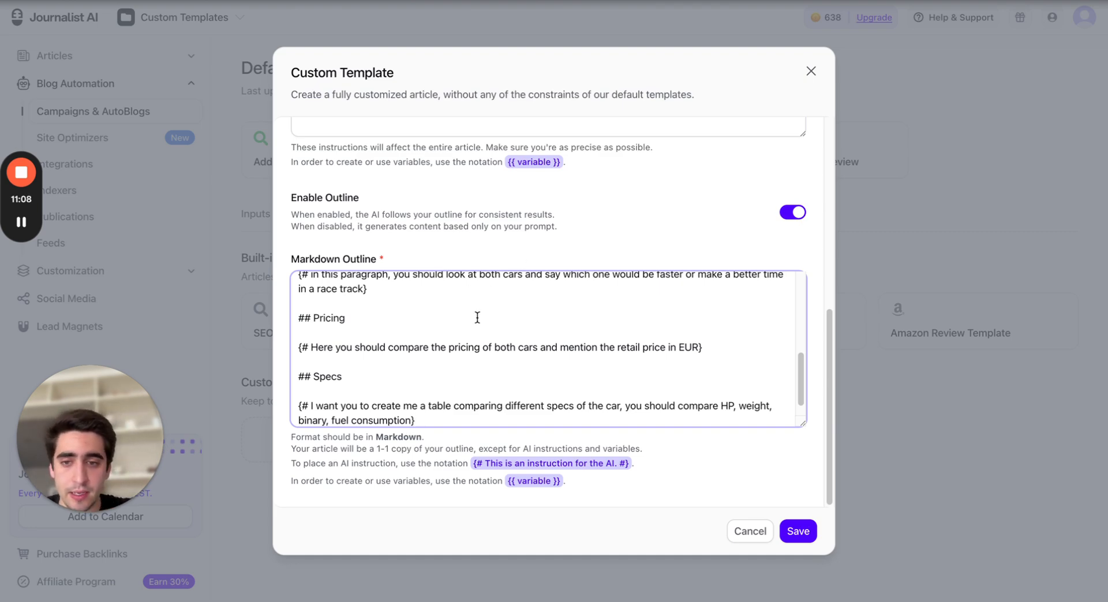
# Review the markdown outline from the top, highlighting each heading and instruction in turn
pyautogui.scroll(10, 475, 313)
pyautogui.scroll(-2, 408, 314)
pyautogui.scroll(1, 312, 300)
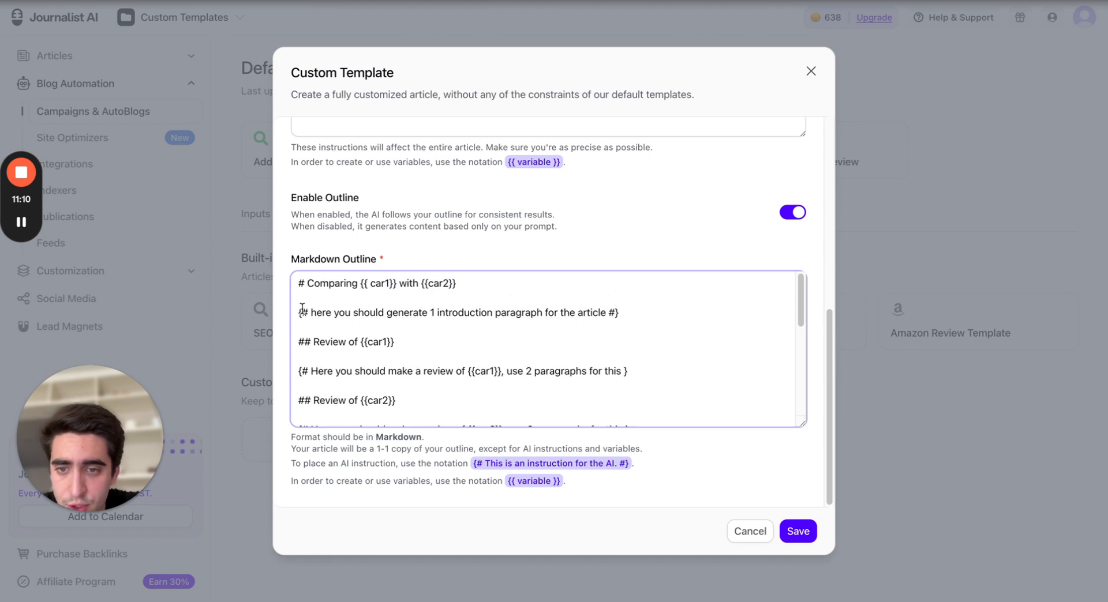
pyautogui.moveTo(320, 289); pyautogui.dragTo(514, 290)
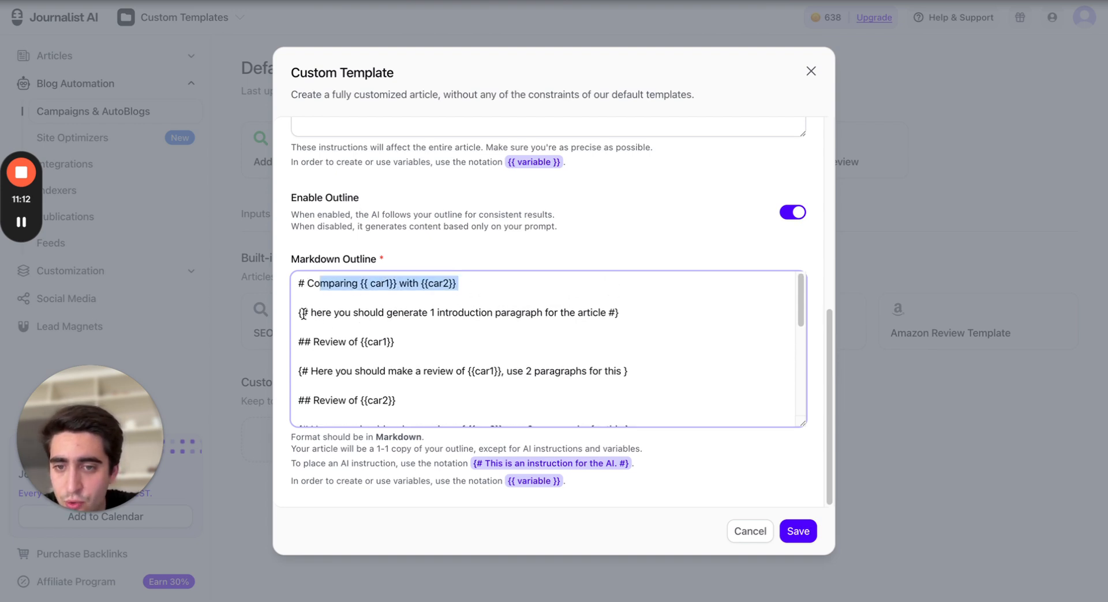
pyautogui.moveTo(302, 312); pyautogui.dragTo(623, 313)
pyautogui.click(669, 328)
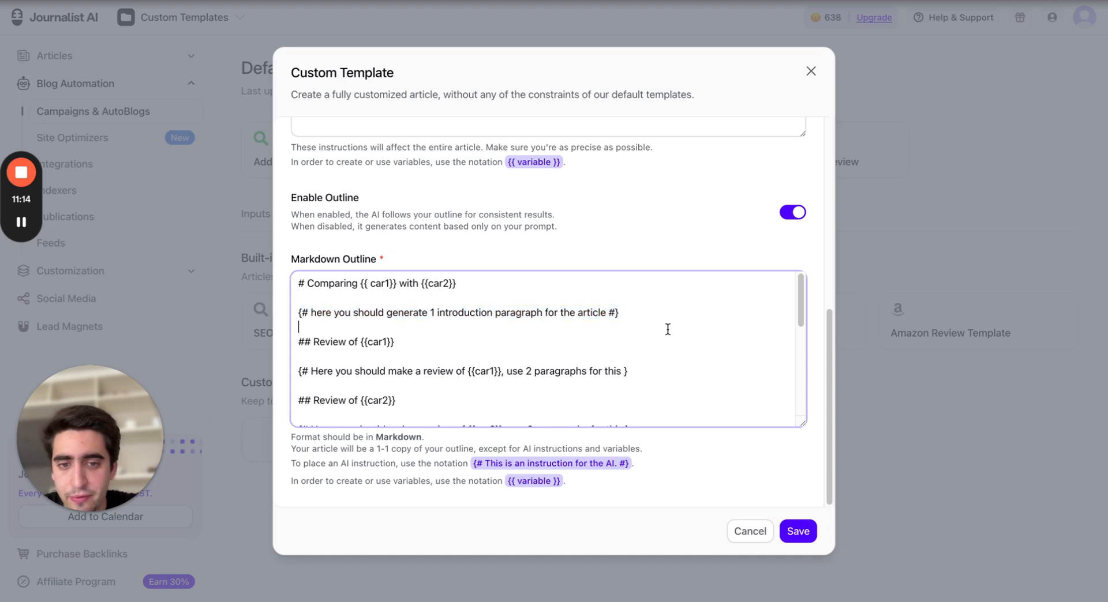
pyautogui.scroll(-1, 525, 333)
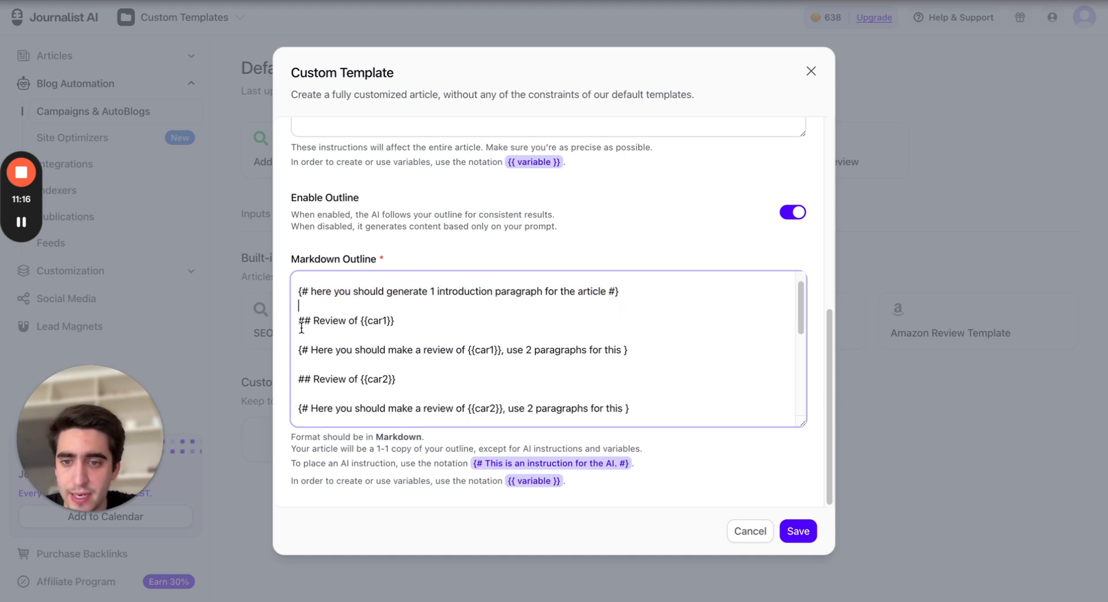
pyautogui.moveTo(300, 322); pyautogui.dragTo(460, 323)
pyautogui.moveTo(298, 349); pyautogui.dragTo(635, 349)
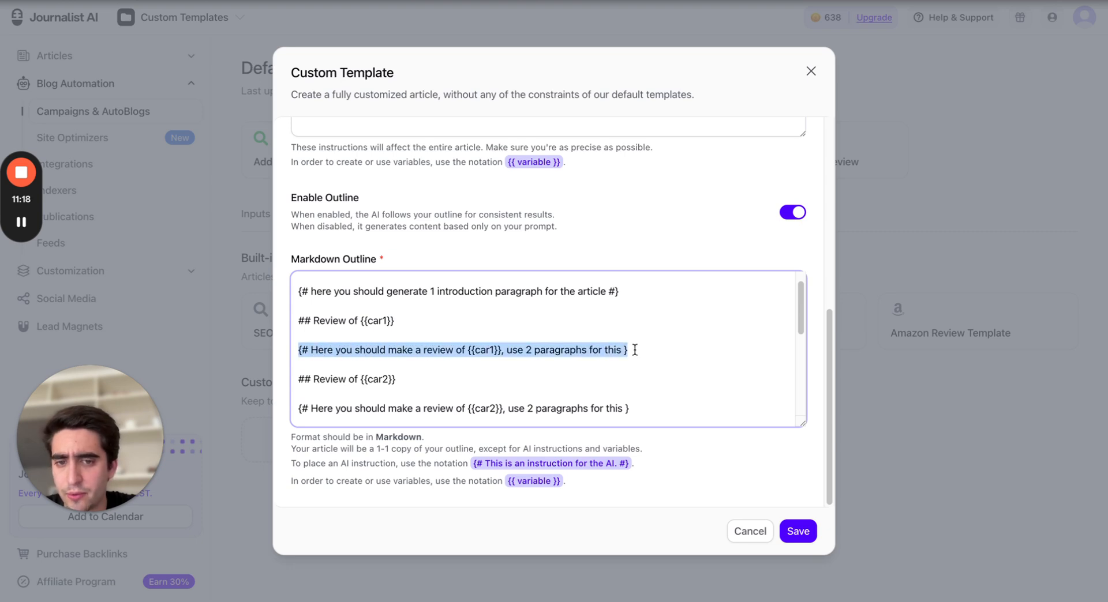
pyautogui.scroll(-1, 556, 350)
pyautogui.click(485, 346)
pyautogui.scroll(-1, 485, 346)
pyautogui.moveTo(296, 318); pyautogui.dragTo(502, 330)
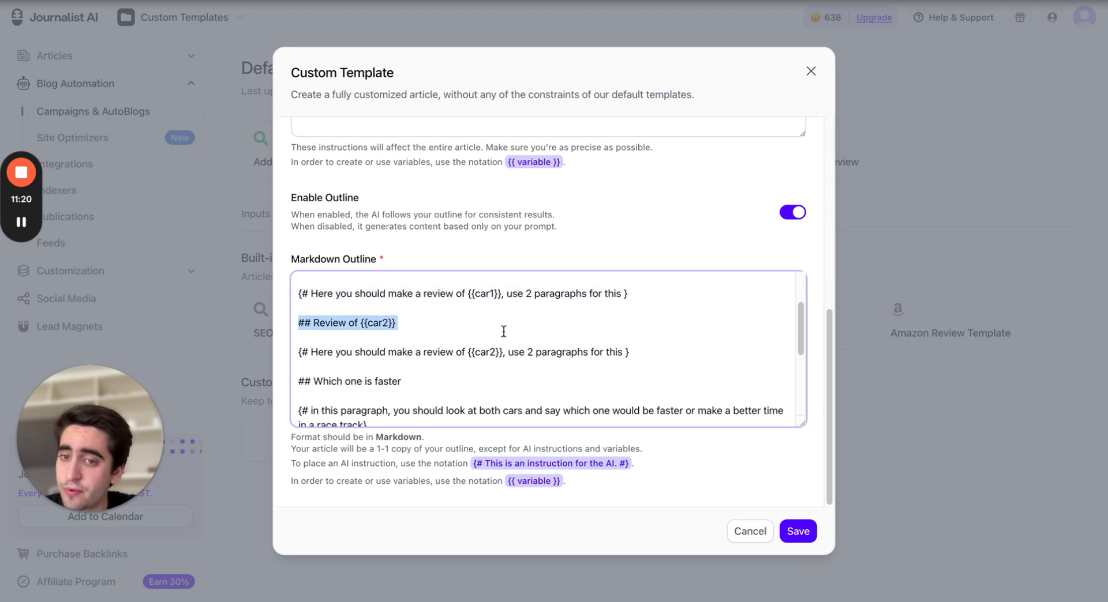
pyautogui.moveTo(346, 322); pyautogui.dragTo(643, 348)
pyautogui.click(646, 348)
pyautogui.scroll(-2, 623, 350)
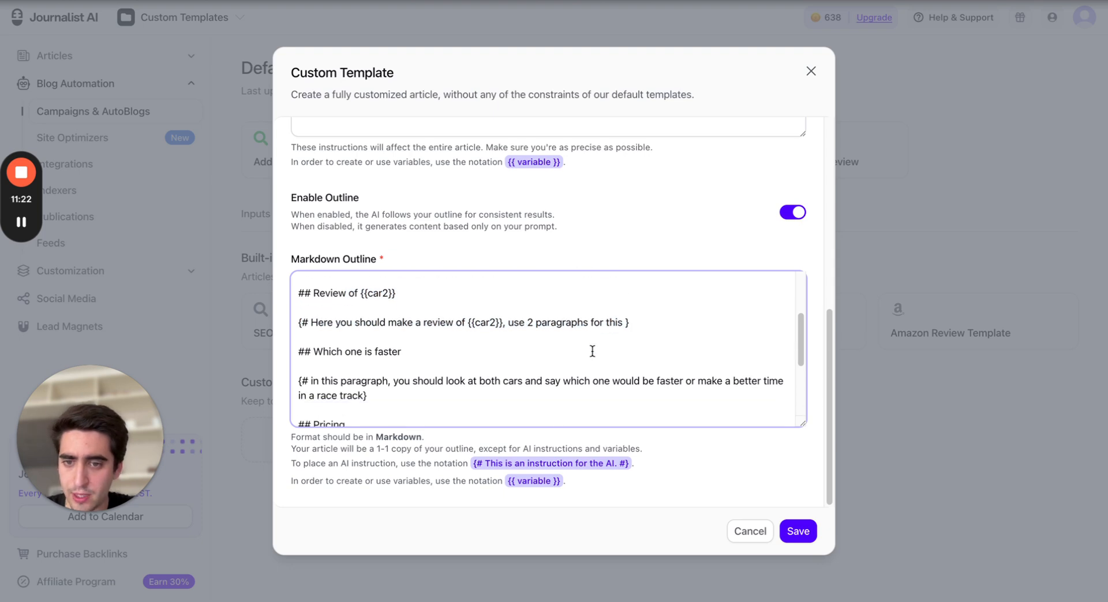
pyautogui.moveTo(289, 351); pyautogui.dragTo(702, 360)
pyautogui.scroll(-2, 374, 367)
pyautogui.scroll(1, 361, 324)
pyautogui.click(752, 359)
pyautogui.scroll(-1, 388, 362)
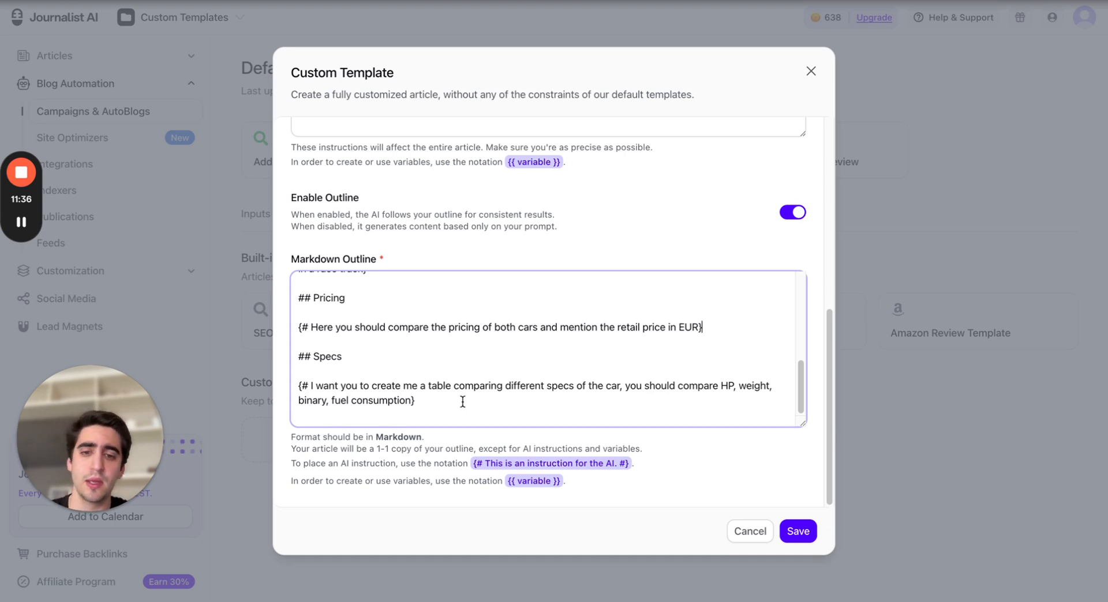
# Save the Car Review article custom template
pyautogui.scroll(6, 594, 289)
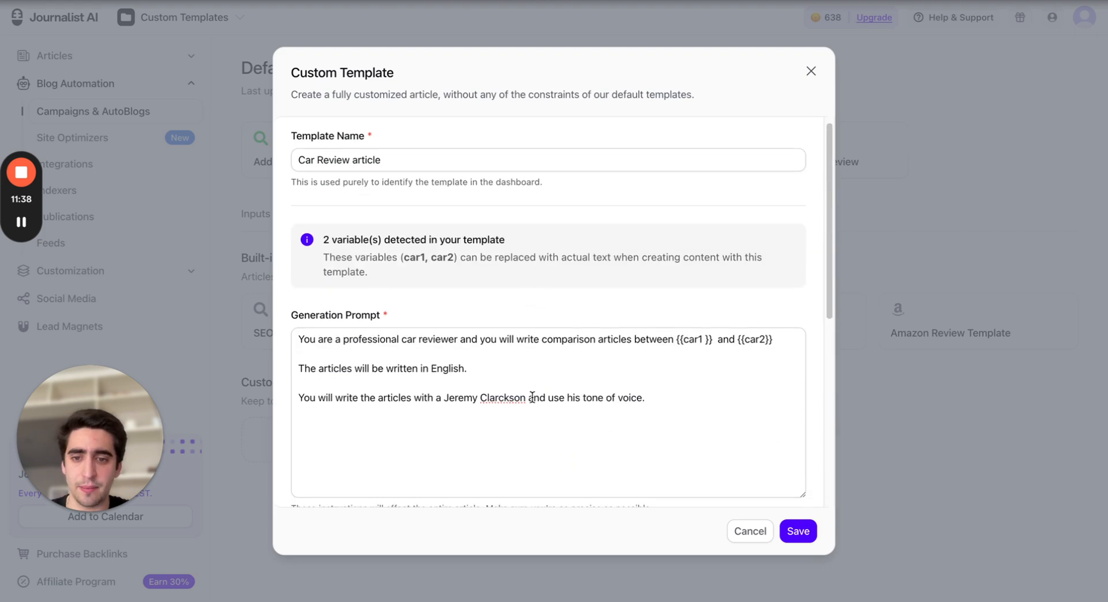
pyautogui.scroll(-3, 452, 445)
pyautogui.scroll(3, 778, 357)
pyautogui.scroll(1, 778, 358)
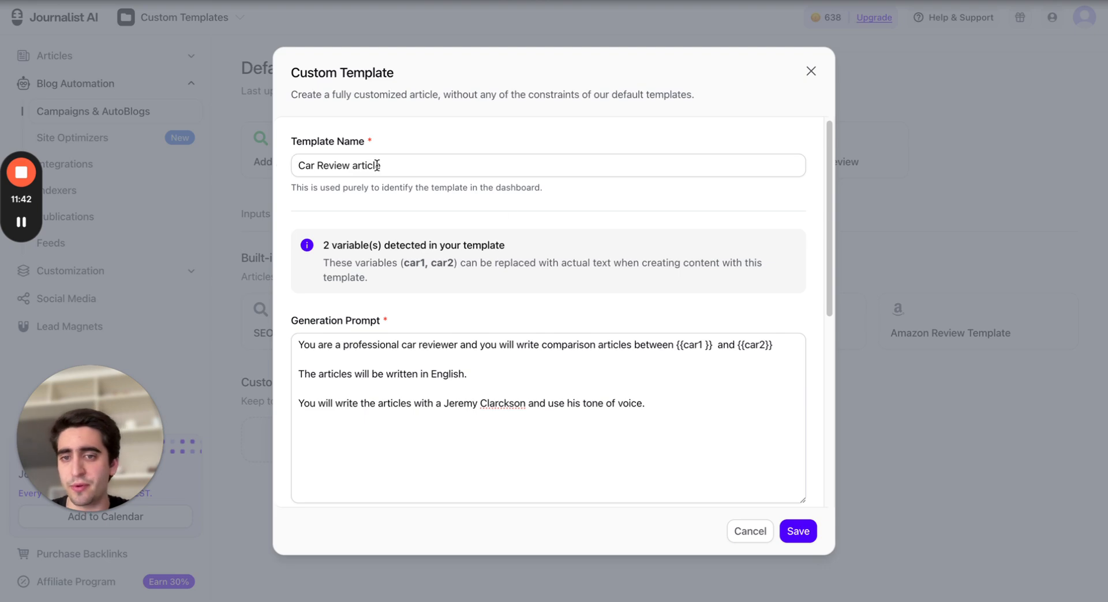
pyautogui.scroll(-10, 649, 265)
pyautogui.scroll(-8, 649, 283)
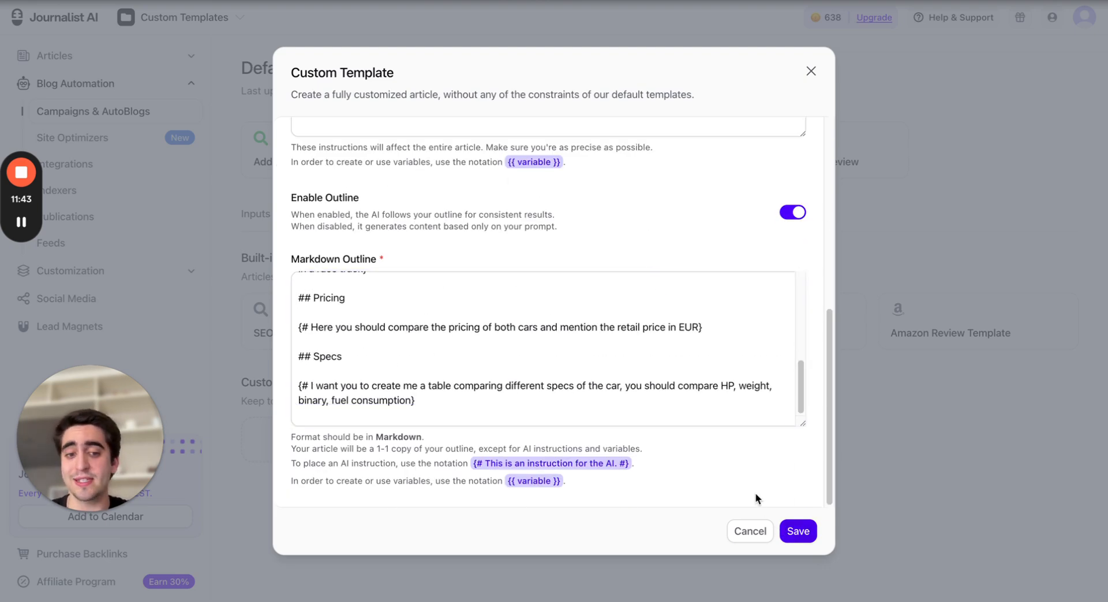
pyautogui.click(806, 534)
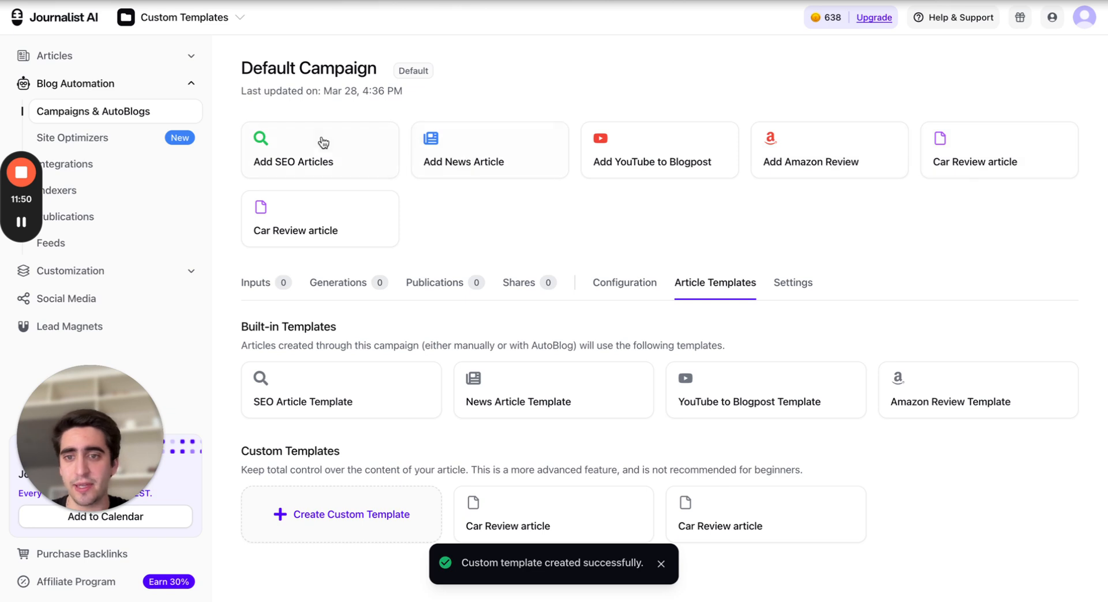
pyautogui.click(996, 160)
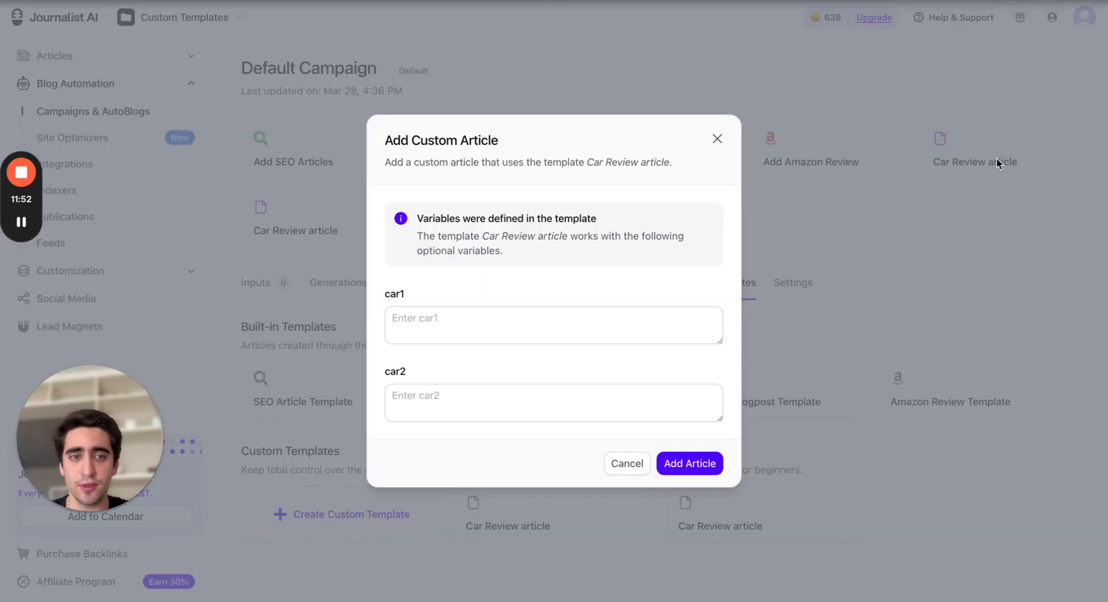
pyautogui.click(717, 140)
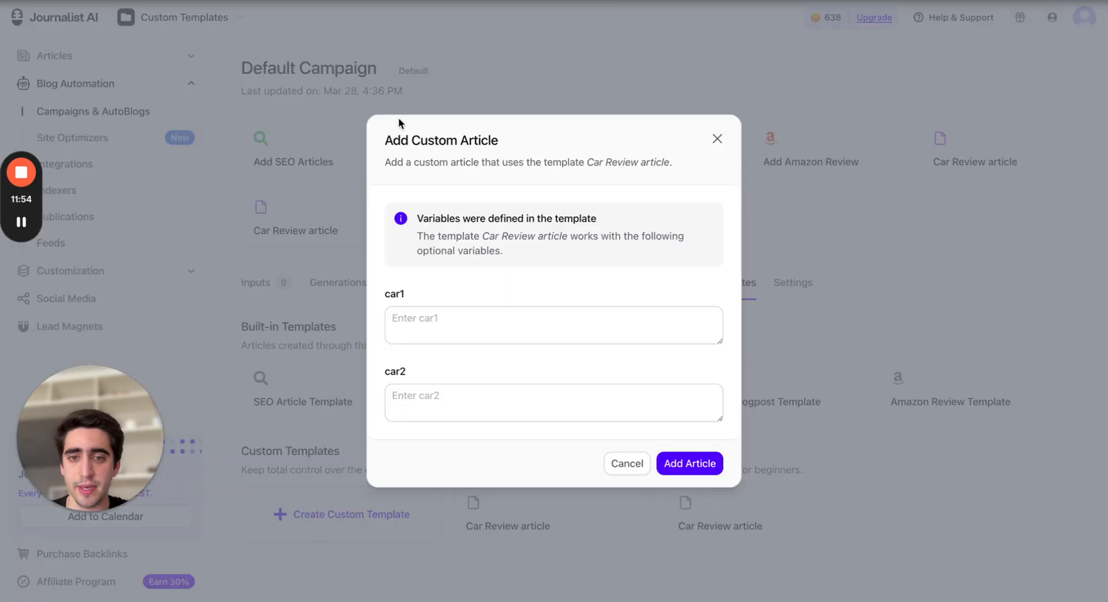
pyautogui.click(343, 108)
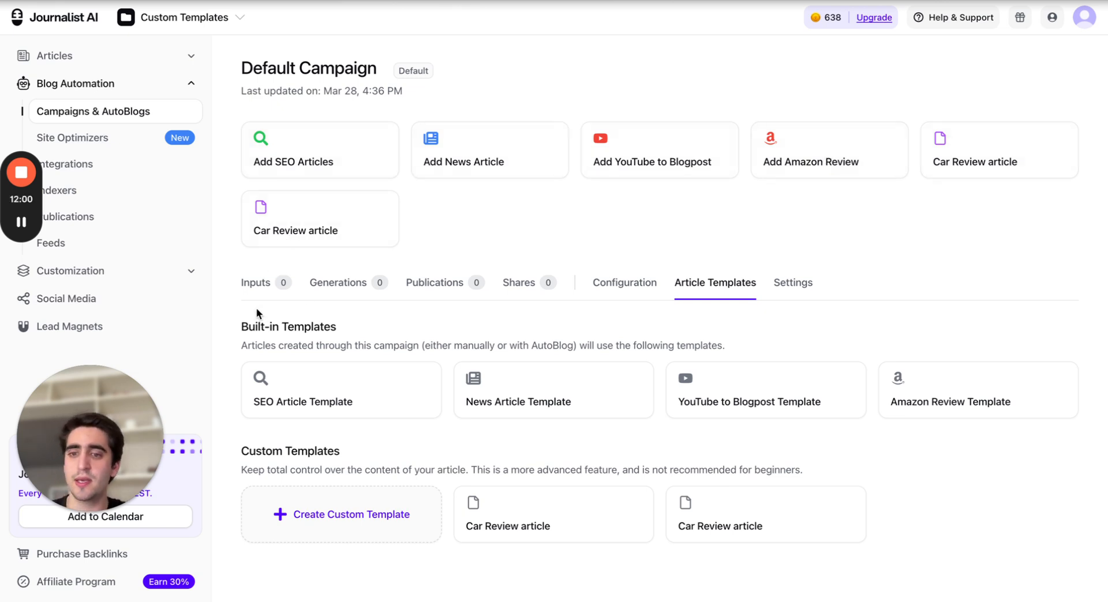
# Start adding a Car Review article to the campaign and enter 'Ferrari 458 pista' as car1
pyautogui.click(255, 283)
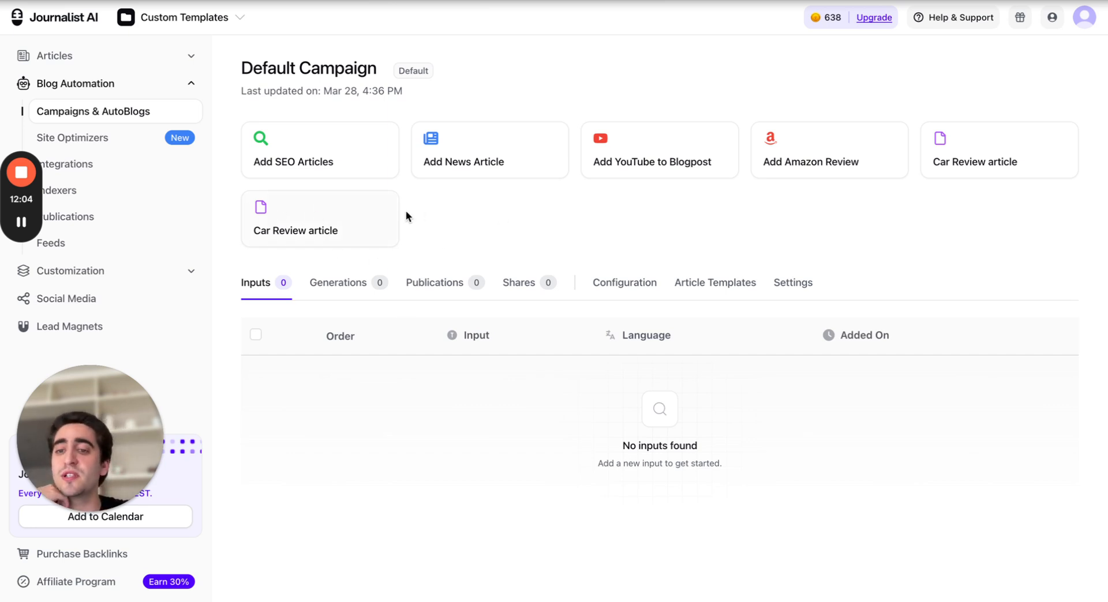
pyautogui.click(300, 226)
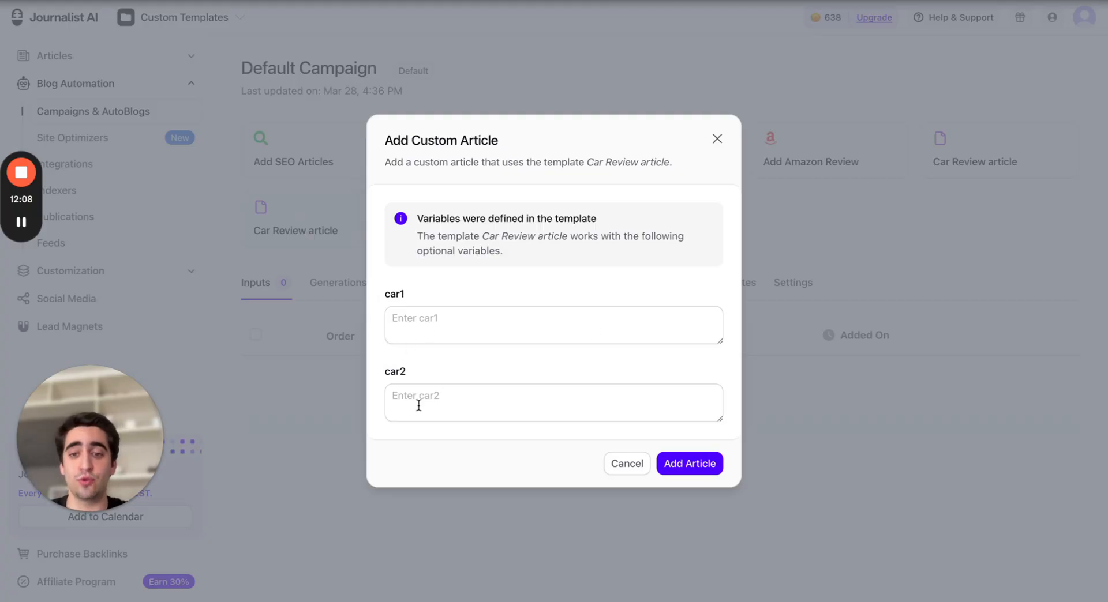
pyautogui.click(446, 312)
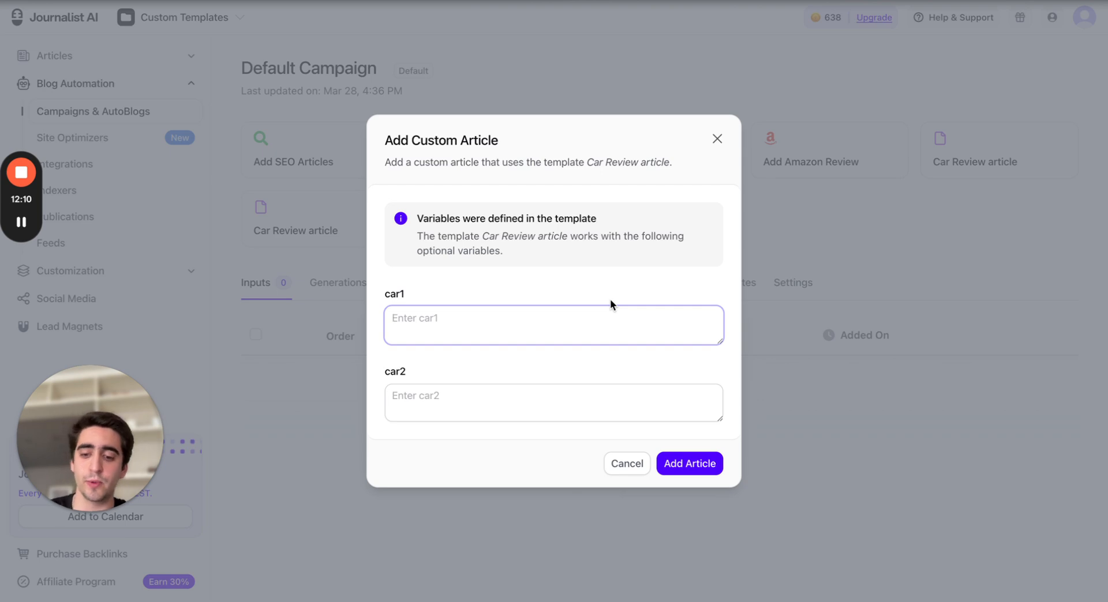
pyautogui.write('Ferrari ')
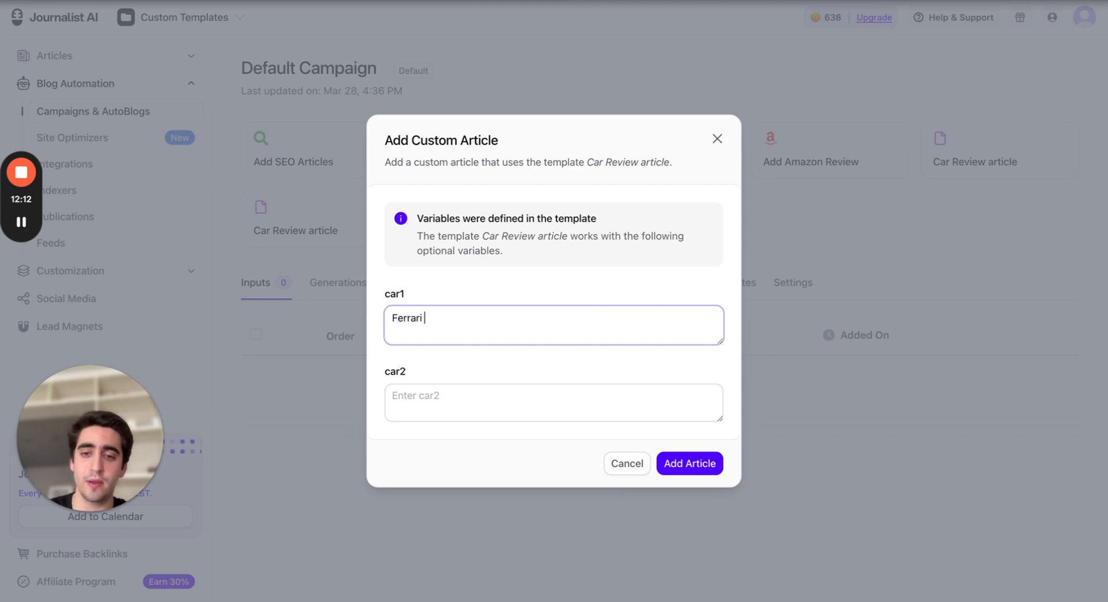
pyautogui.write('458')
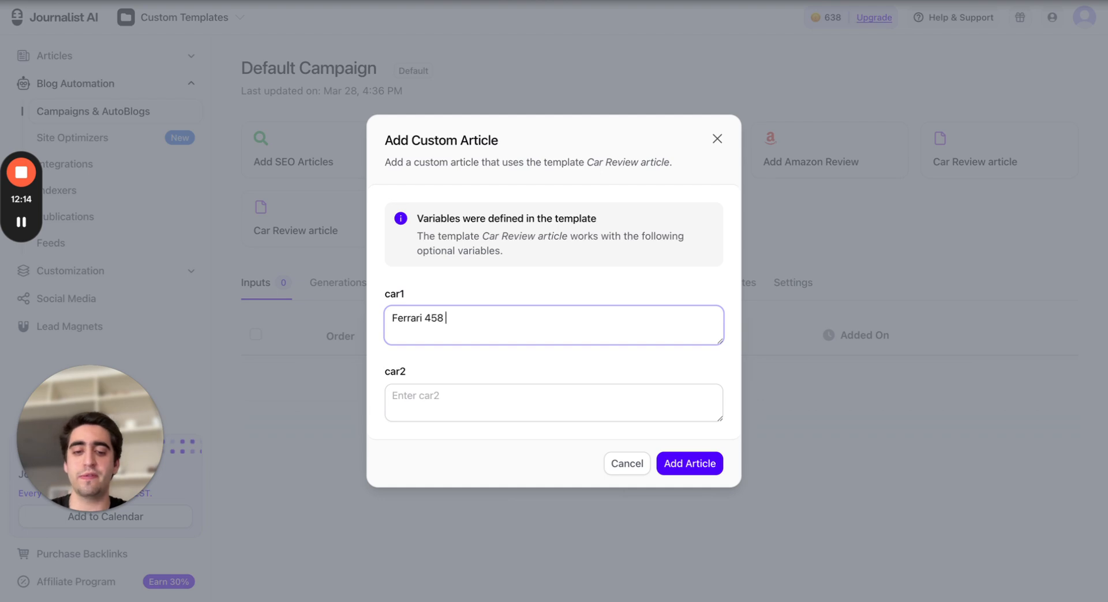
pyautogui.write(' pista')
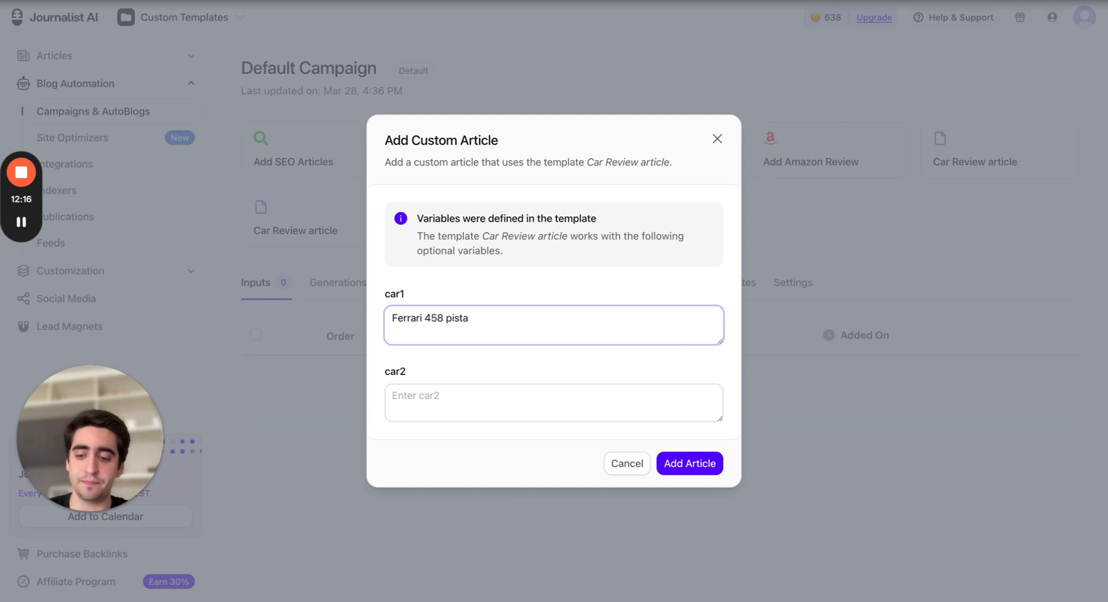
# Enter 'Porsche 911 992 GT3' as car2 and add the article
pyautogui.click(404, 398)
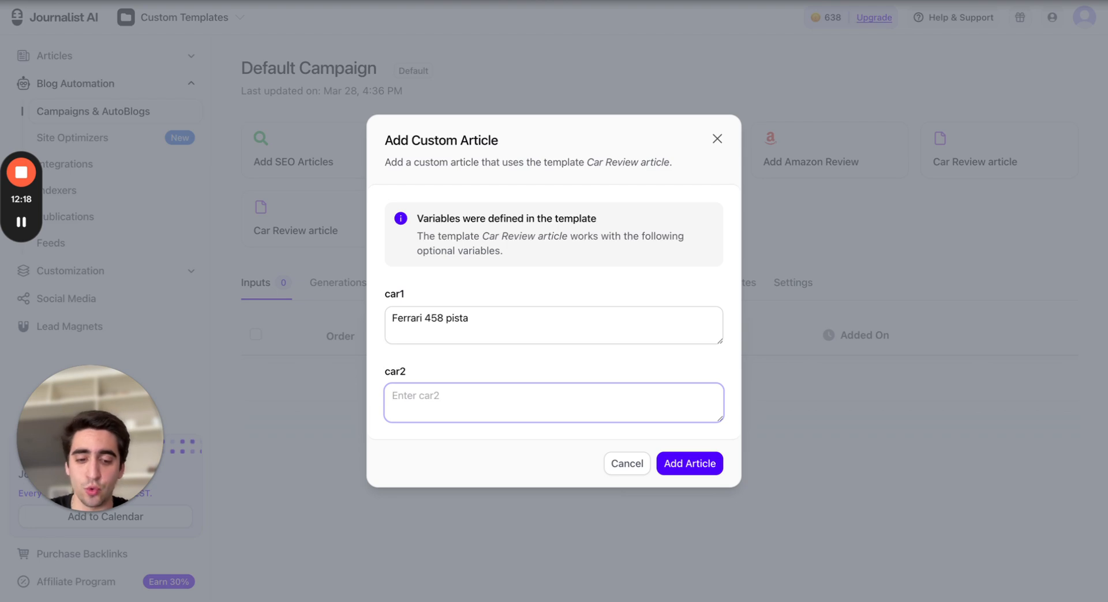
pyautogui.write('Por')
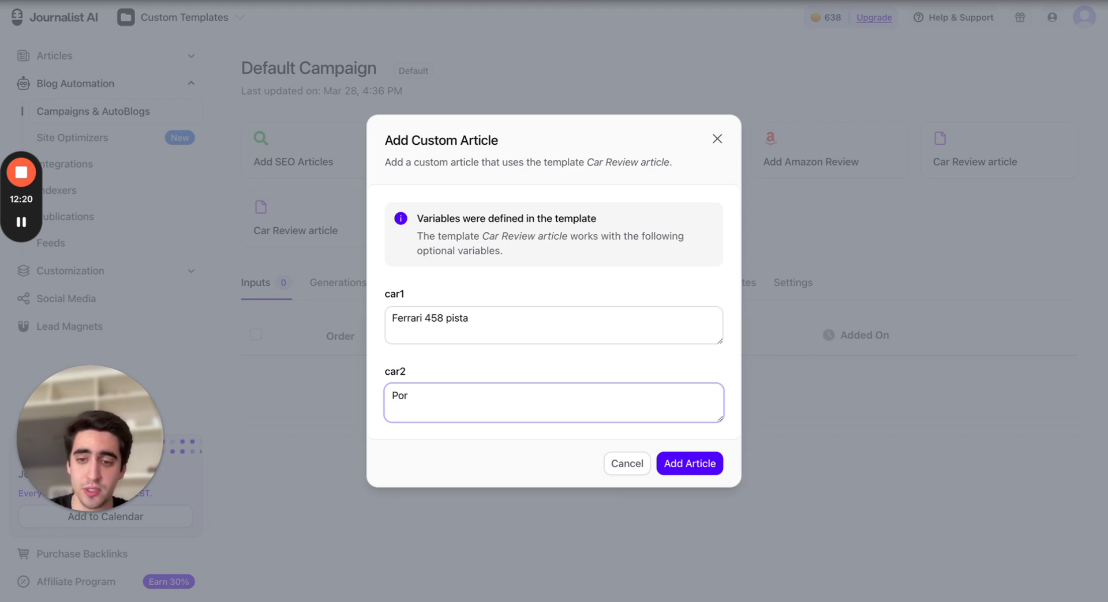
pyautogui.write('sche 911')
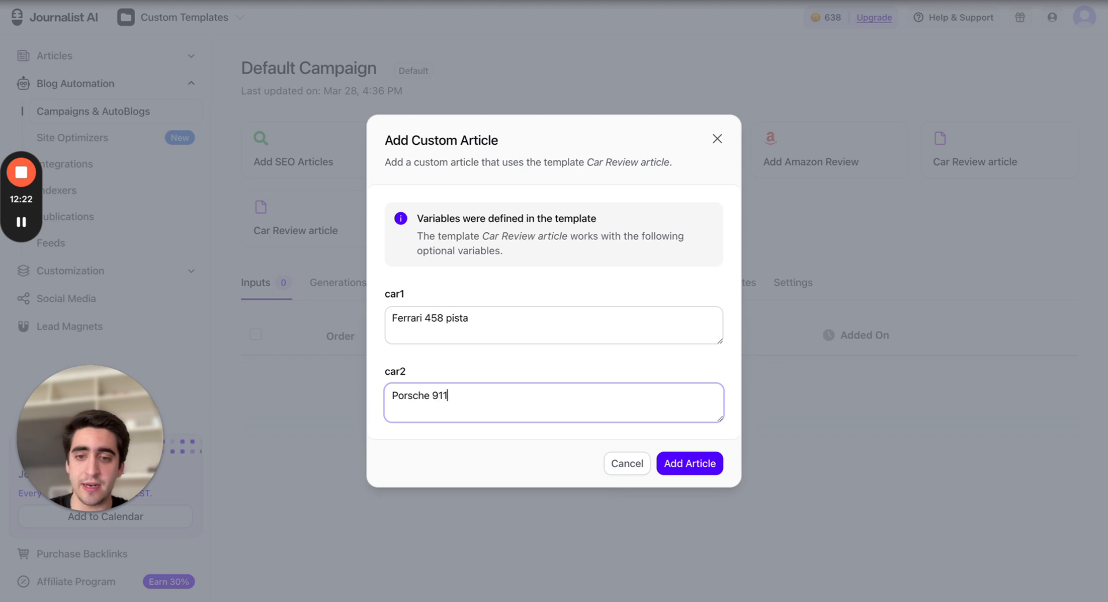
pyautogui.write(' 992')
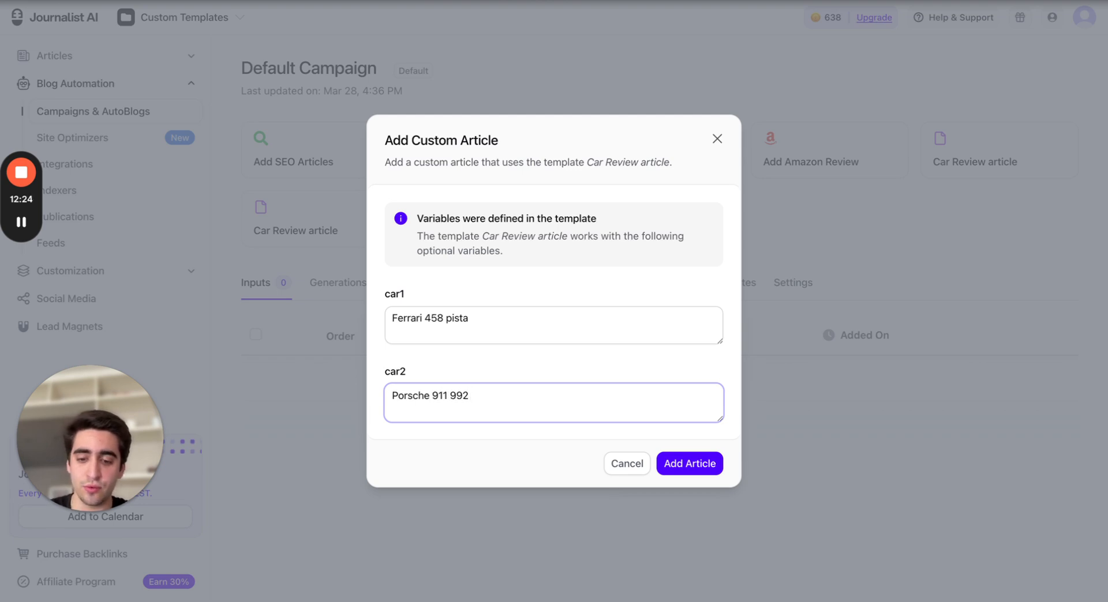
pyautogui.write(' GT3')
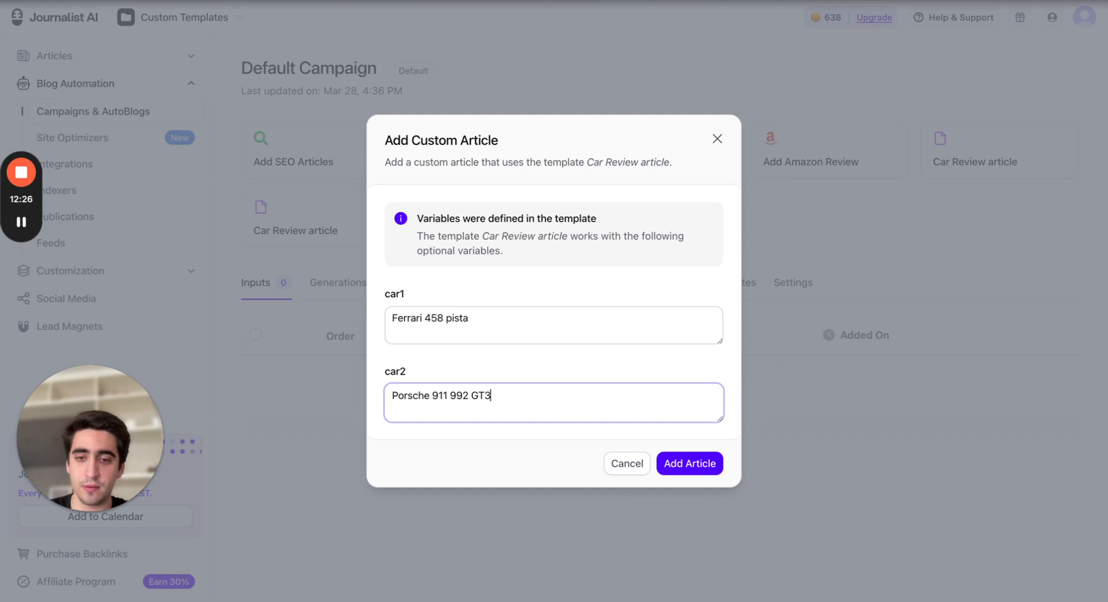
pyautogui.click(515, 282)
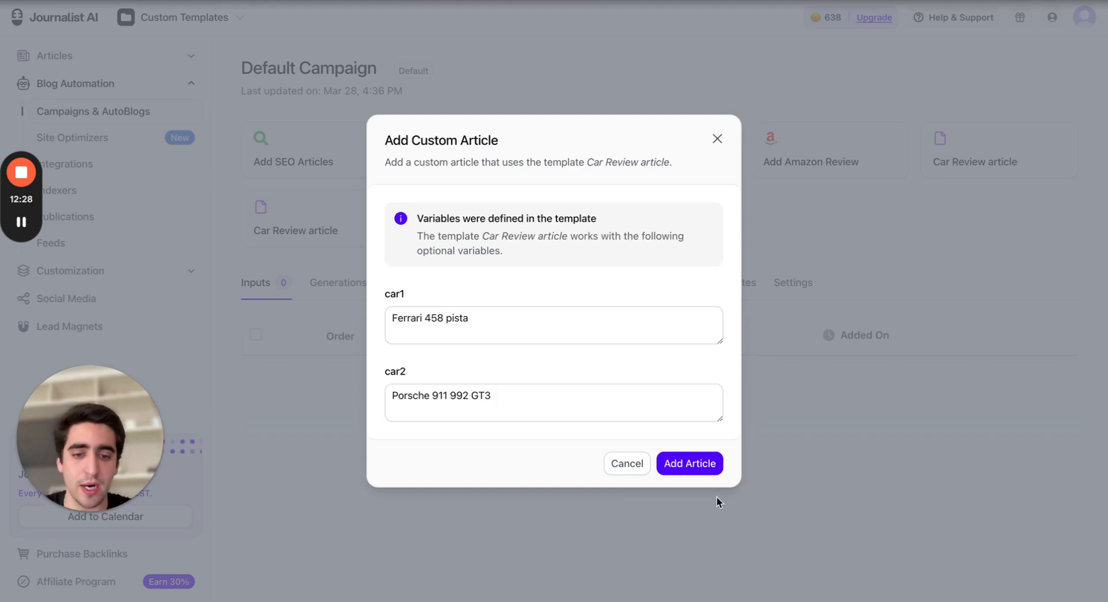
pyautogui.click(684, 465)
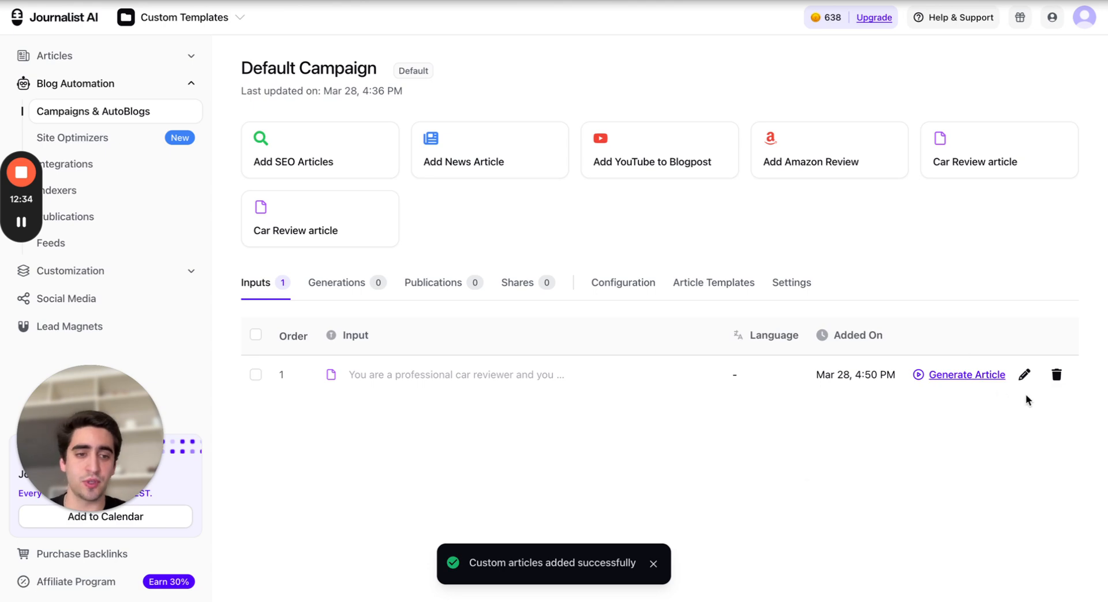
# Open the added article's details and inspect its variables and template settings without saving
pyautogui.click(1024, 375)
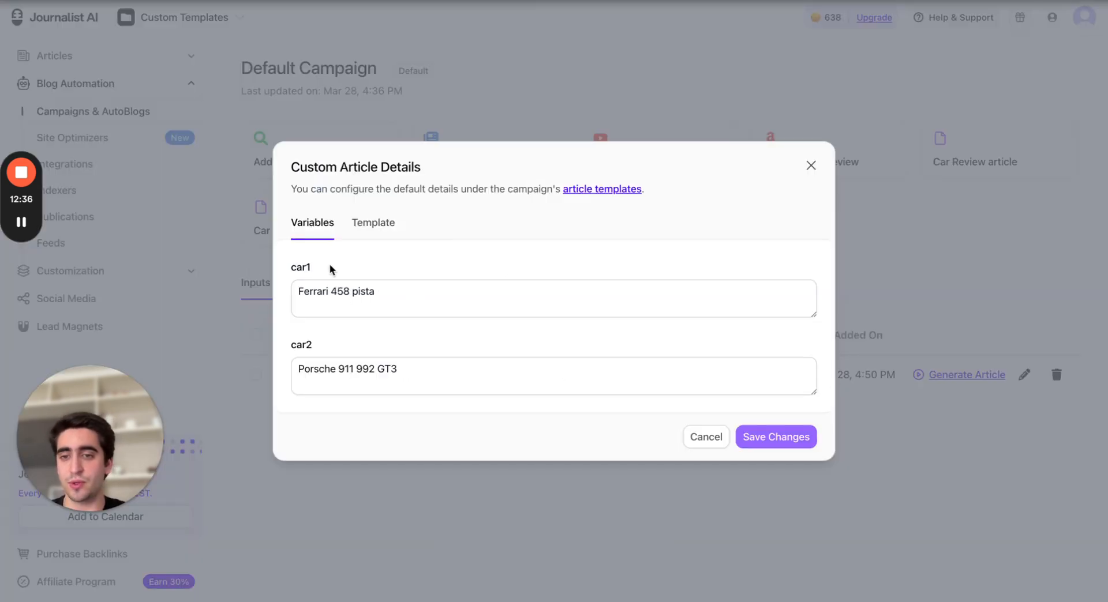
pyautogui.click(365, 225)
pyautogui.scroll(-1, 437, 300)
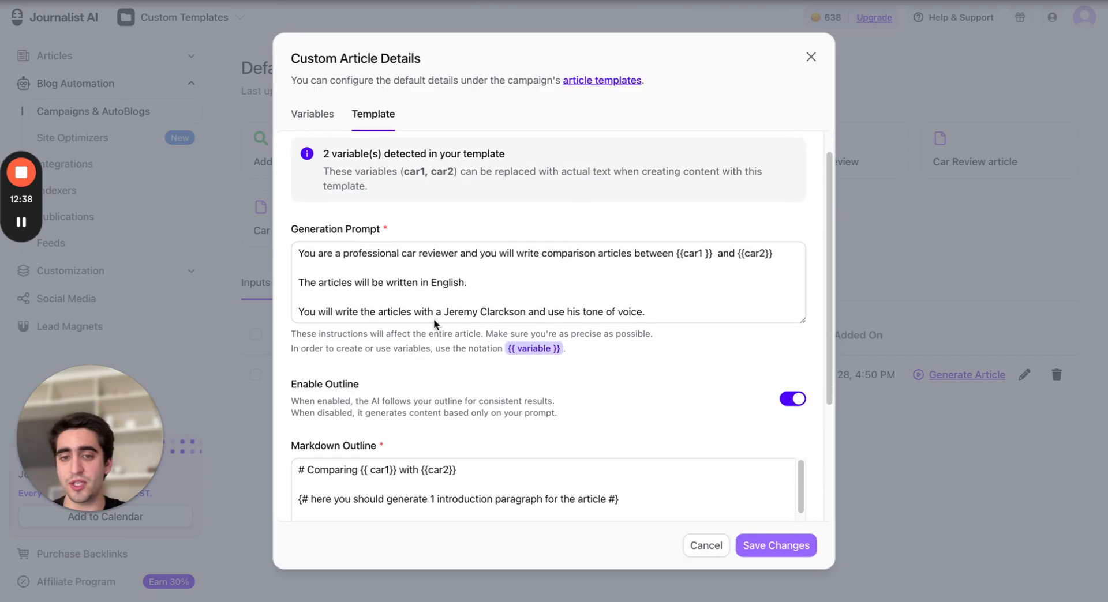
pyautogui.scroll(1, 583, 329)
pyautogui.click(855, 276)
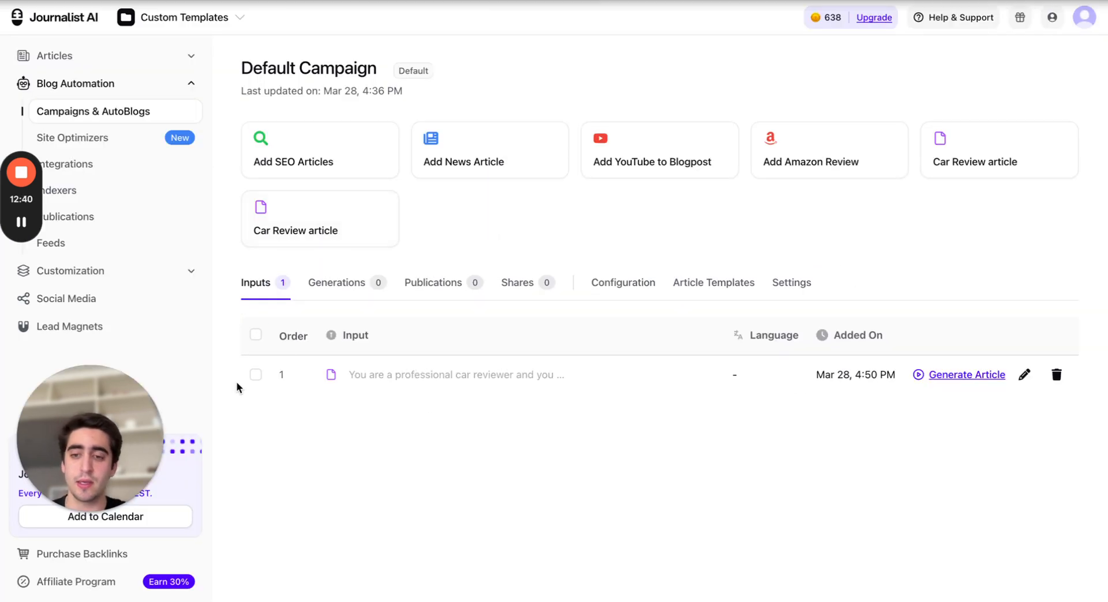
# Generate the car comparison article from the new input
pyautogui.moveTo(312, 379); pyautogui.dragTo(683, 434)
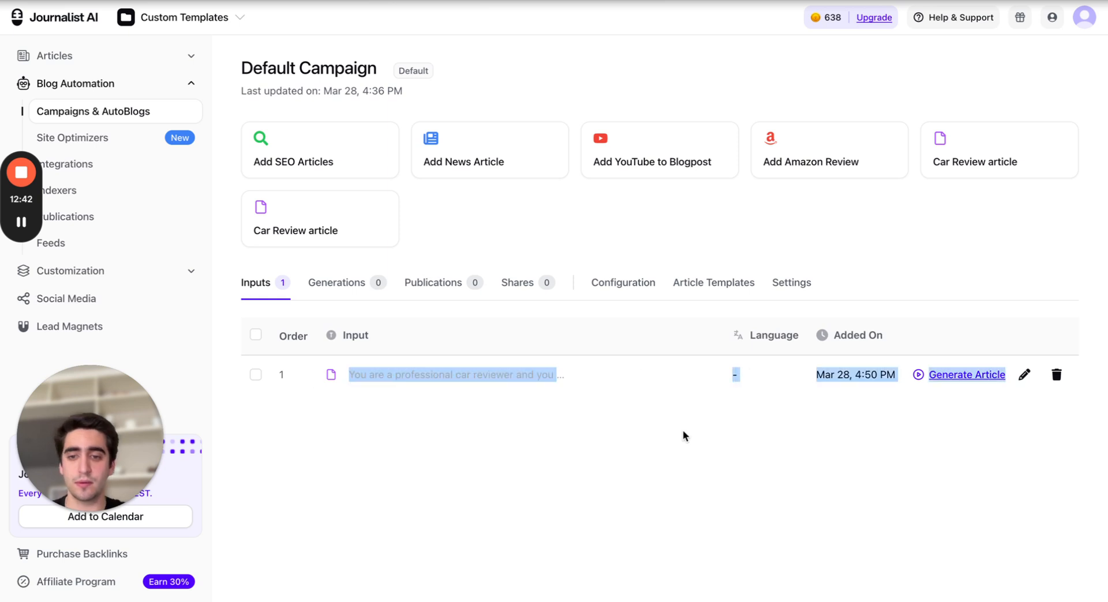
pyautogui.click(683, 434)
pyautogui.click(979, 376)
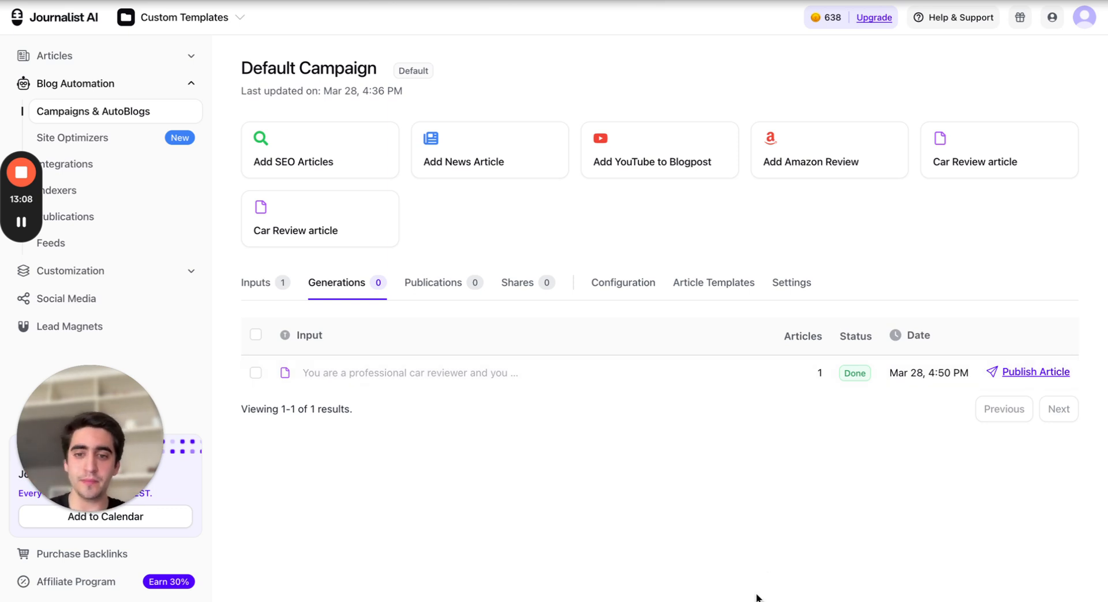
# Open the generated comparison article and read its title, introduction and first car review
pyautogui.click(630, 372)
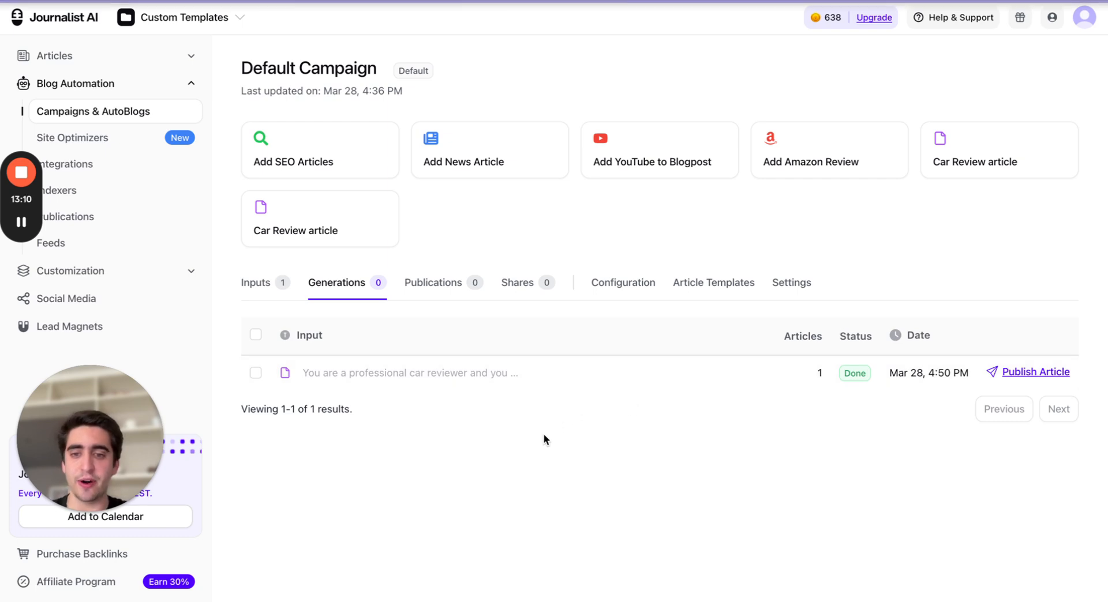
pyautogui.click(516, 229)
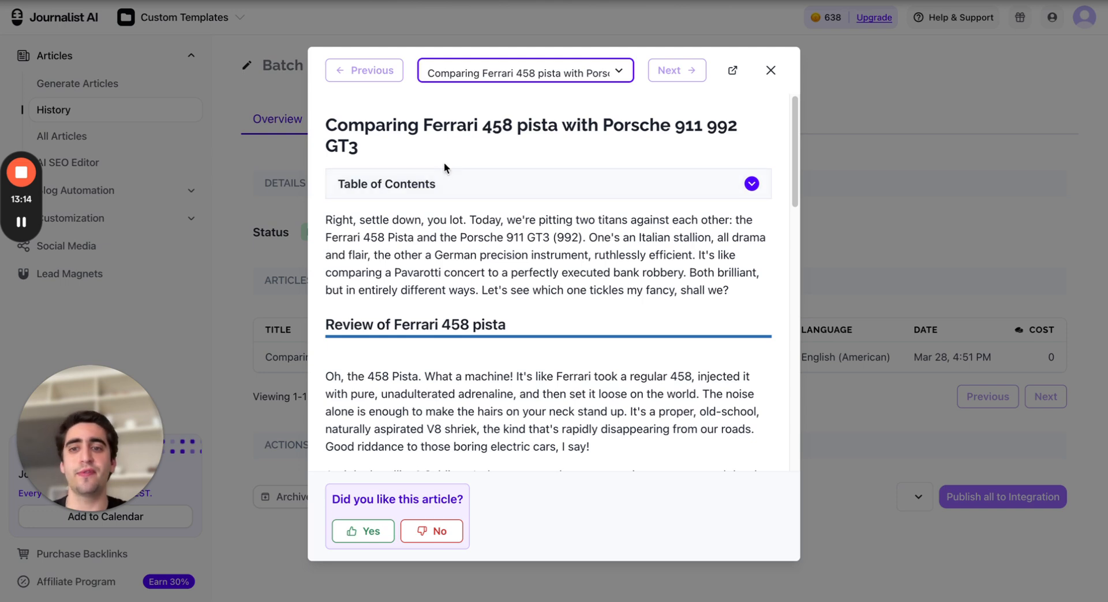
pyautogui.click(327, 123)
pyautogui.moveTo(327, 123); pyautogui.dragTo(776, 134)
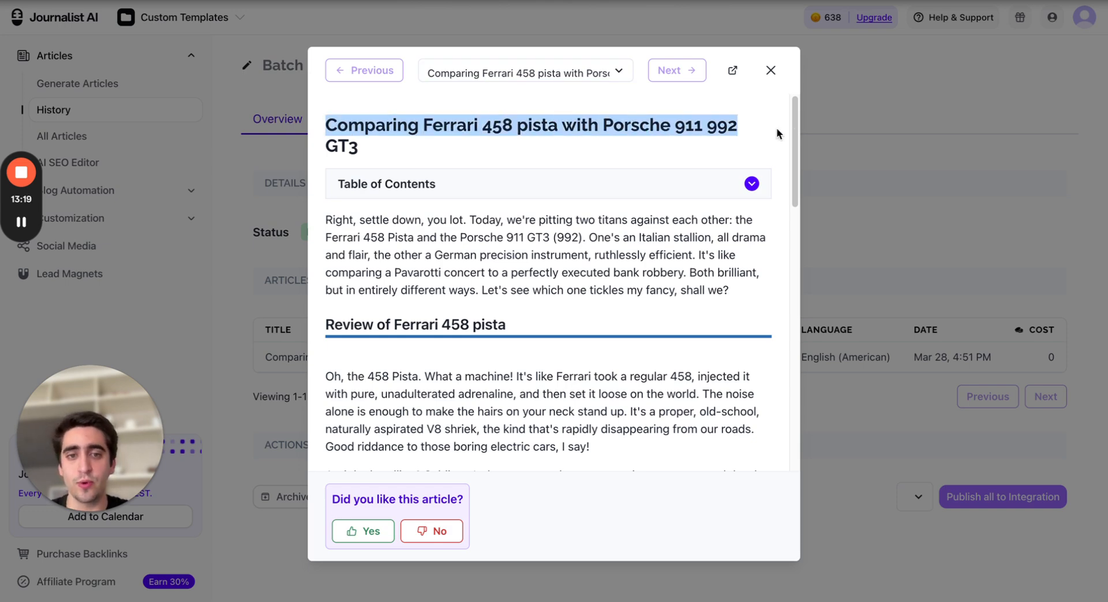
pyautogui.click(470, 118)
pyautogui.scroll(-1, 459, 167)
pyautogui.moveTo(327, 202); pyautogui.dragTo(751, 290)
pyautogui.click(709, 308)
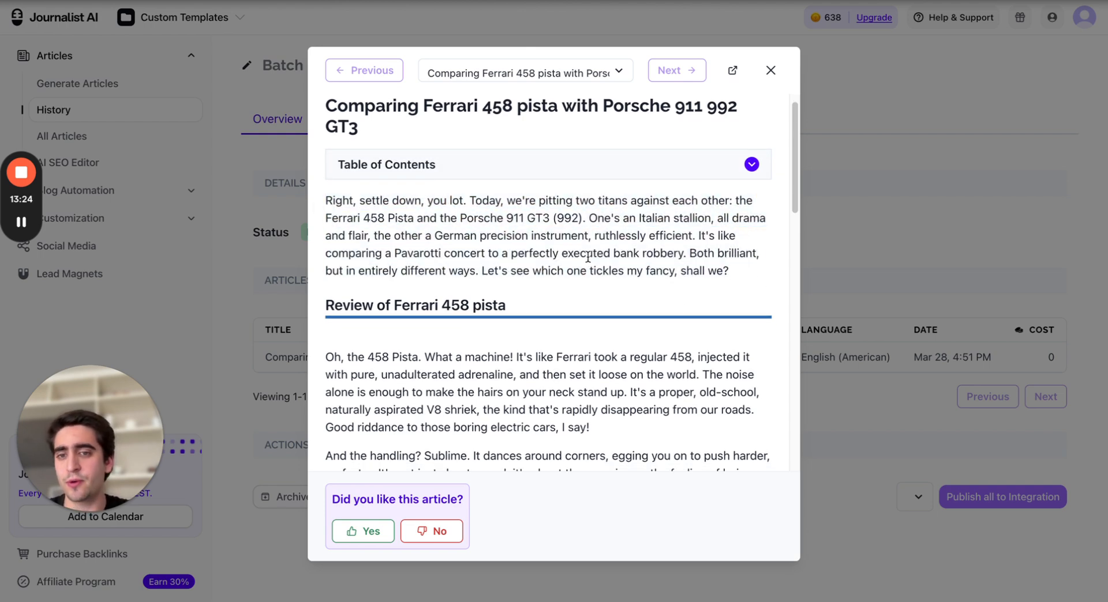
pyautogui.scroll(-1, 589, 256)
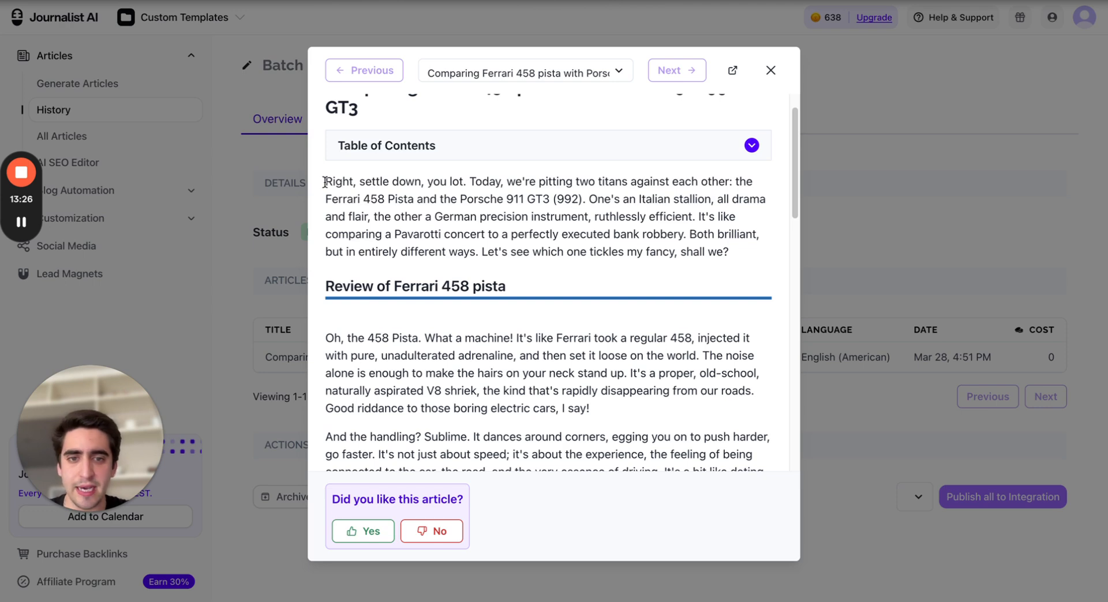
pyautogui.moveTo(325, 181); pyautogui.dragTo(704, 228)
pyautogui.click(742, 229)
pyautogui.scroll(-2, 743, 231)
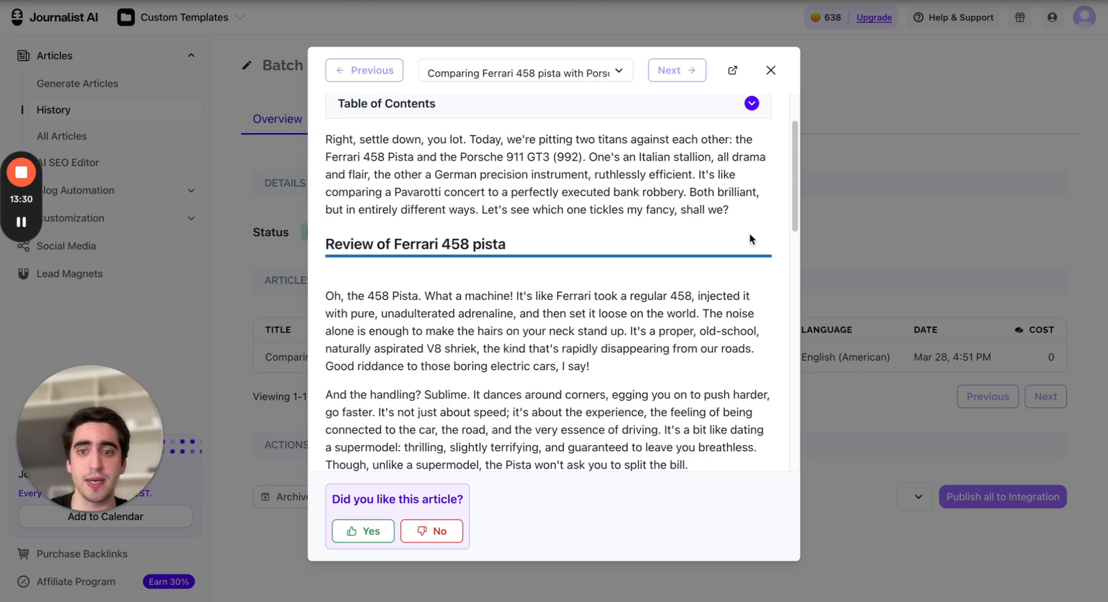
pyautogui.scroll(-4, 609, 245)
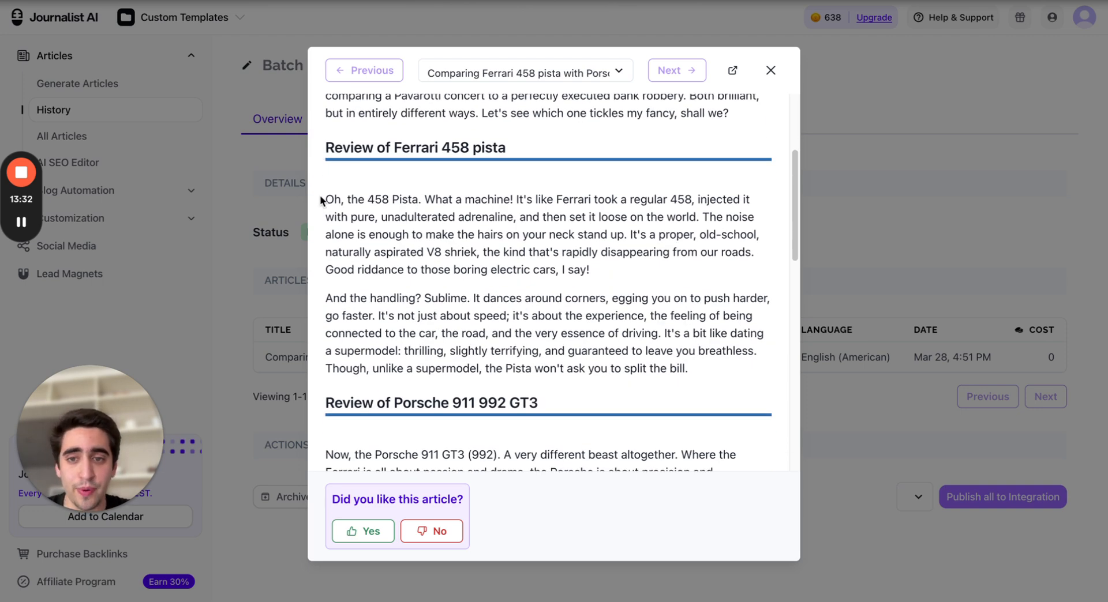
pyautogui.moveTo(325, 199); pyautogui.dragTo(720, 390)
pyautogui.click(719, 385)
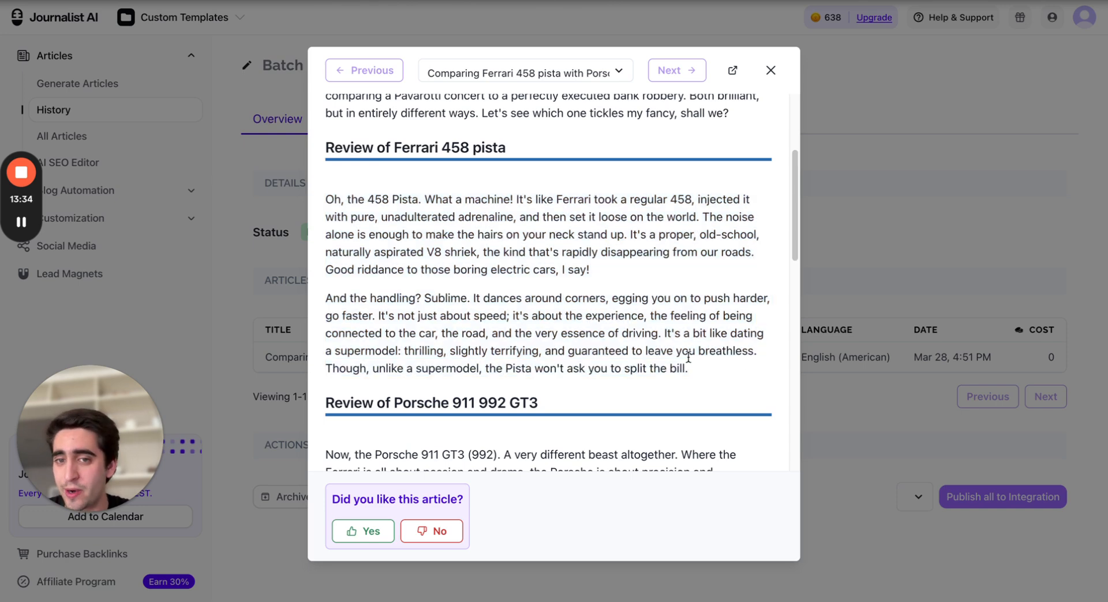
# Read the generated article's review section for the Porsche 911 992 GT3
pyautogui.moveTo(318, 154); pyautogui.dragTo(528, 141)
pyautogui.click(528, 141)
pyautogui.scroll(-2, 402, 211)
pyautogui.scroll(-6, 403, 211)
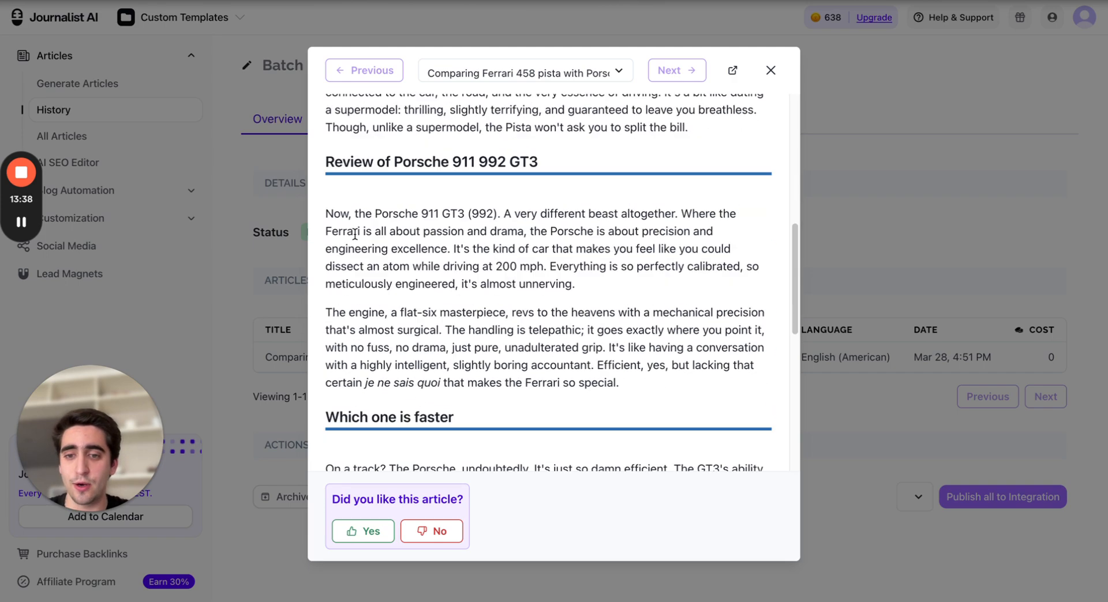
pyautogui.scroll(6, 366, 153)
pyautogui.moveTo(324, 240); pyautogui.dragTo(571, 239)
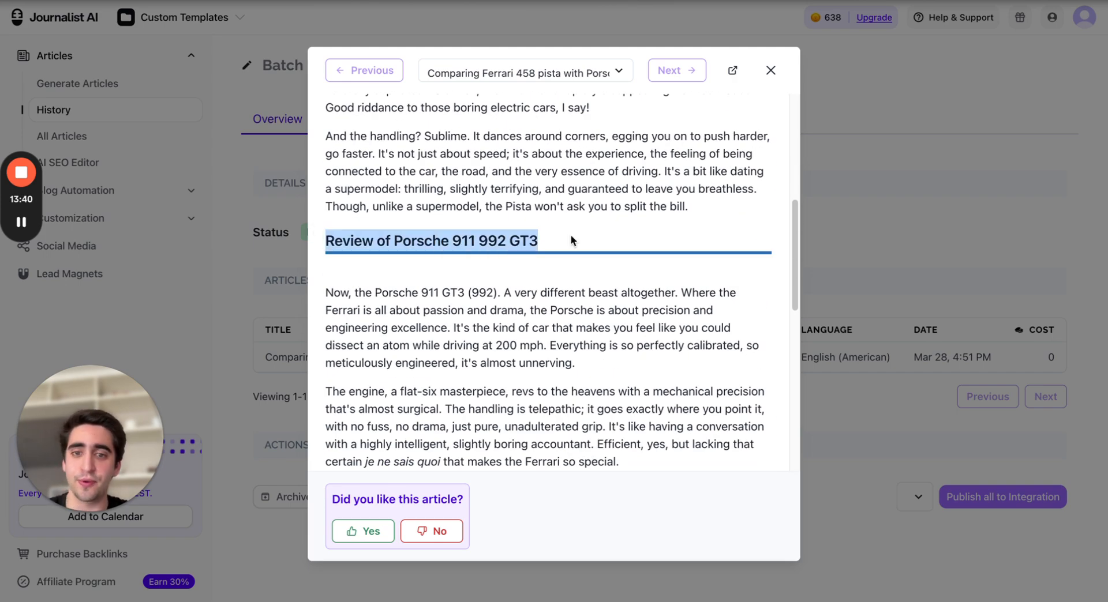
pyautogui.click(572, 239)
pyautogui.scroll(-1, 539, 264)
pyautogui.scroll(-3, 426, 257)
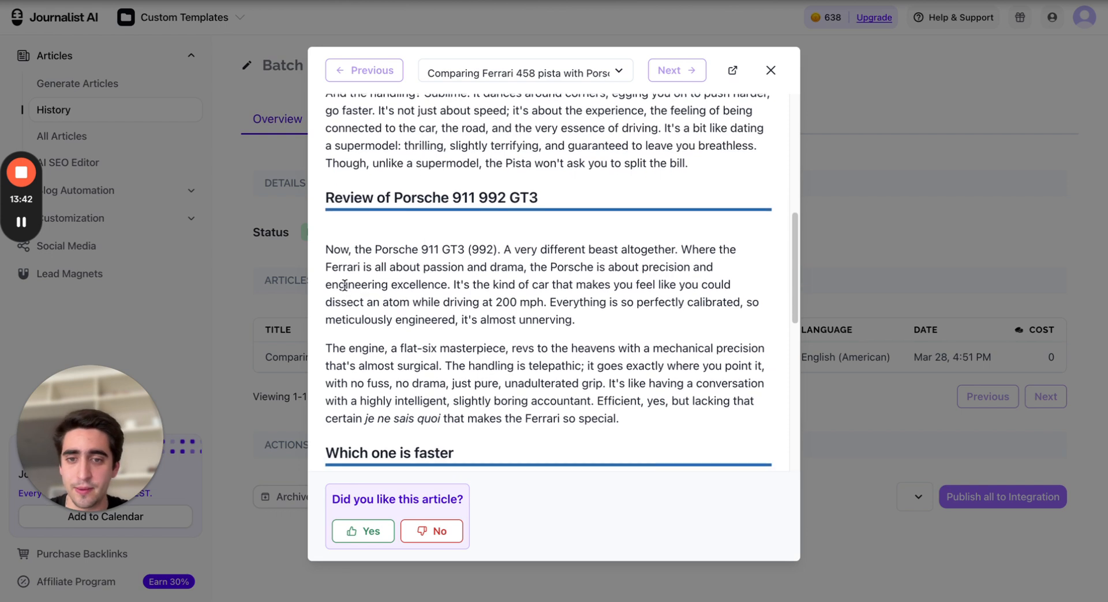
pyautogui.scroll(-2, 502, 167)
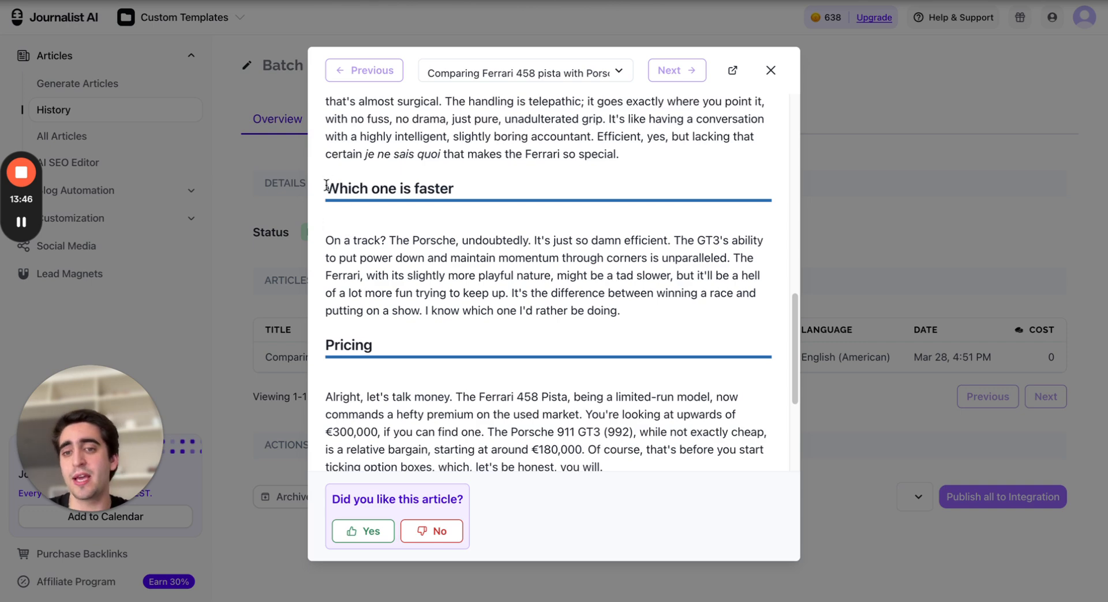
# Read the article's 'Which one is faster' and Pricing sections comparing both cars
pyautogui.moveTo(326, 186); pyautogui.dragTo(484, 189)
pyautogui.click(484, 188)
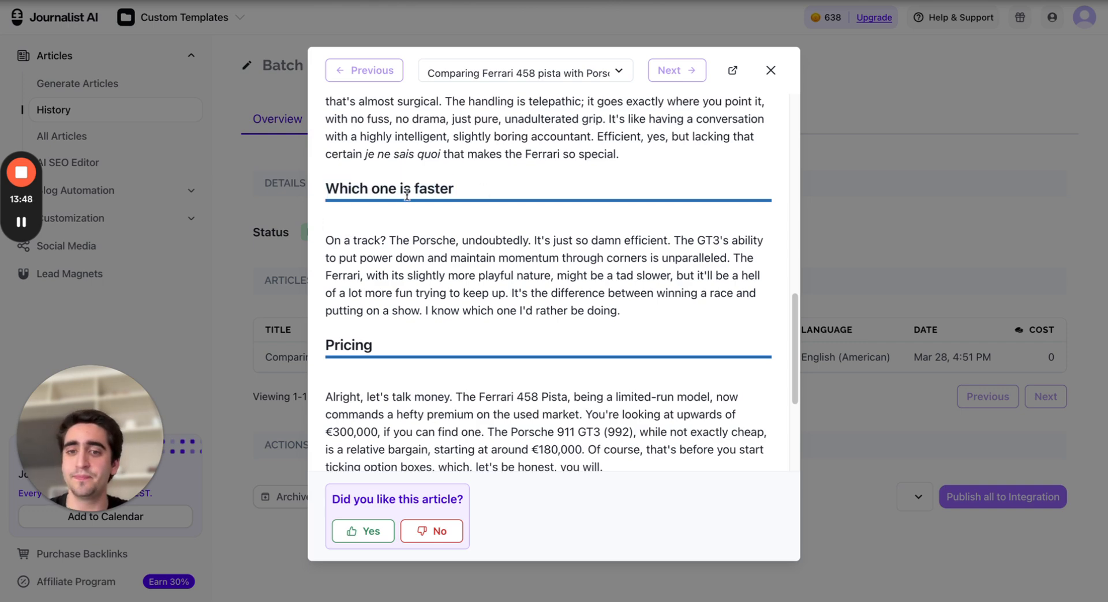
pyautogui.moveTo(321, 239); pyautogui.dragTo(733, 306)
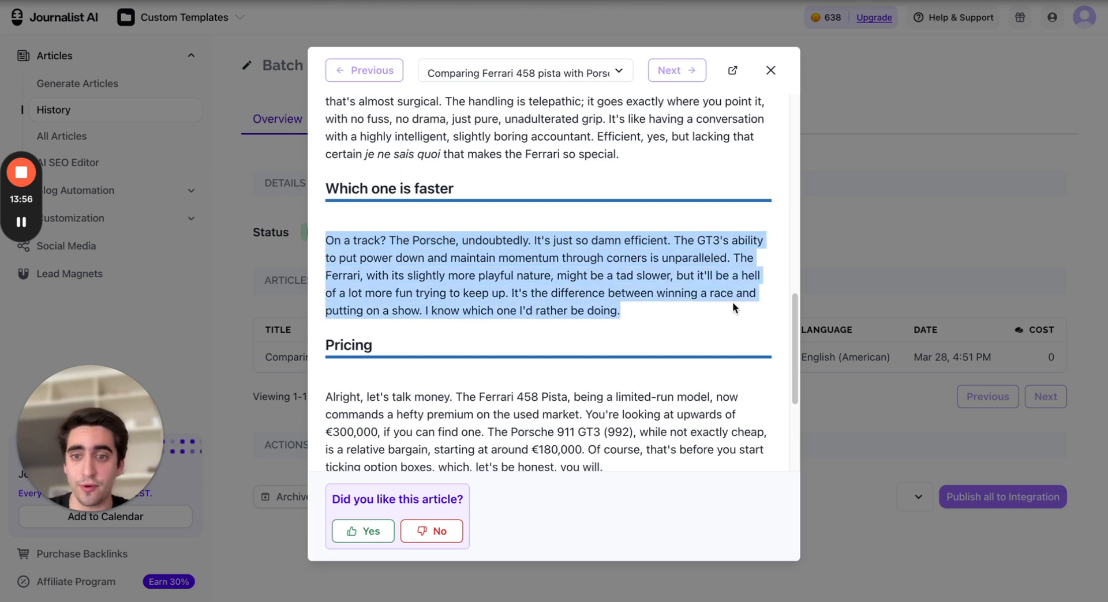
pyautogui.click(733, 306)
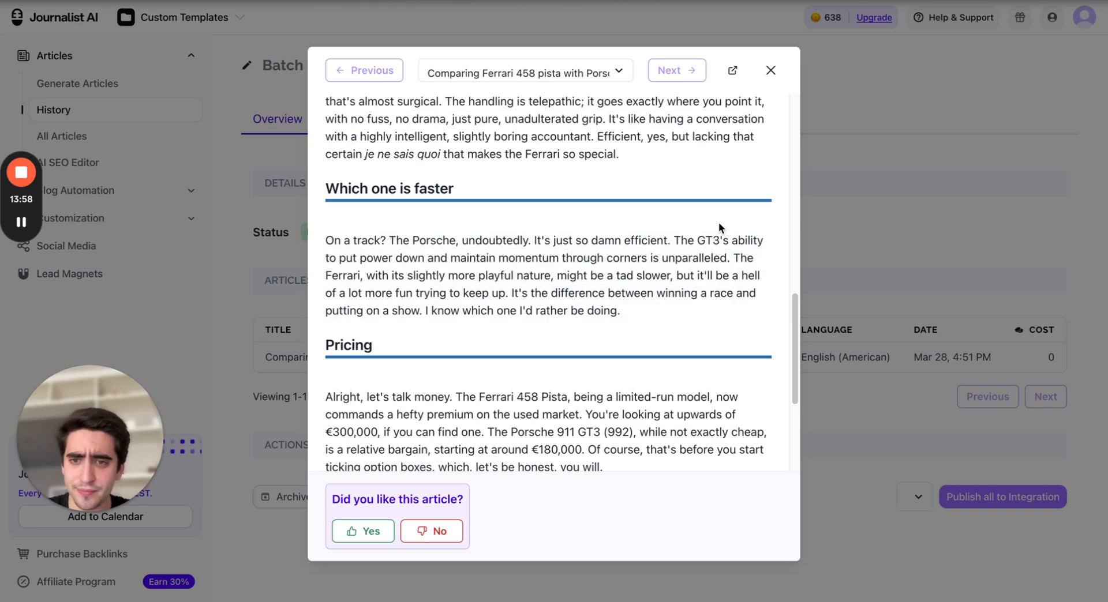
pyautogui.scroll(-1, 718, 223)
pyautogui.scroll(-4, 632, 230)
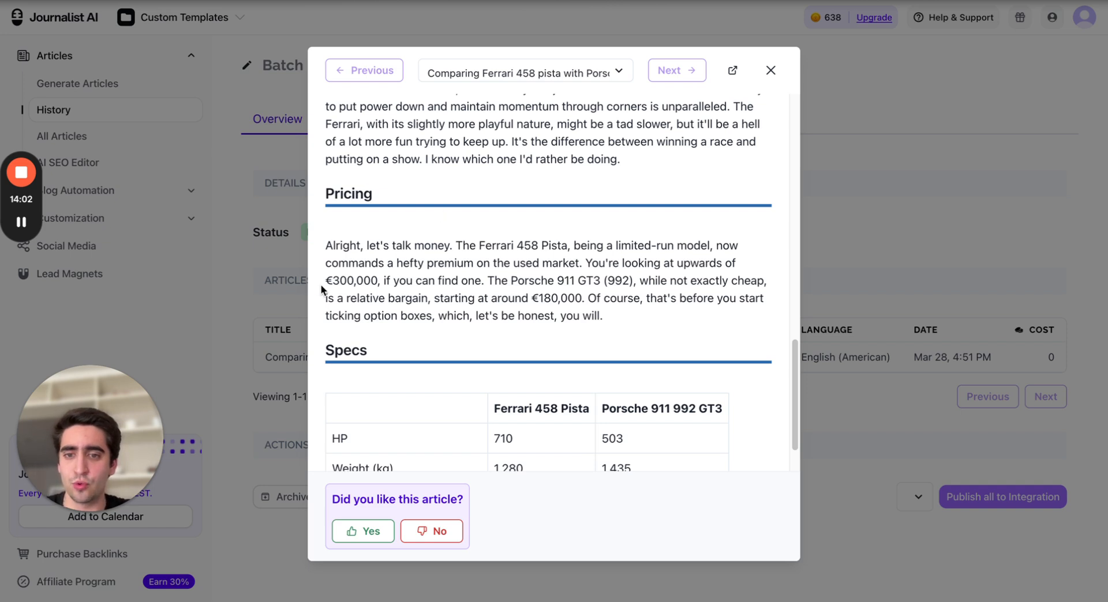
pyautogui.moveTo(323, 281); pyautogui.dragTo(349, 281)
pyautogui.click(335, 278)
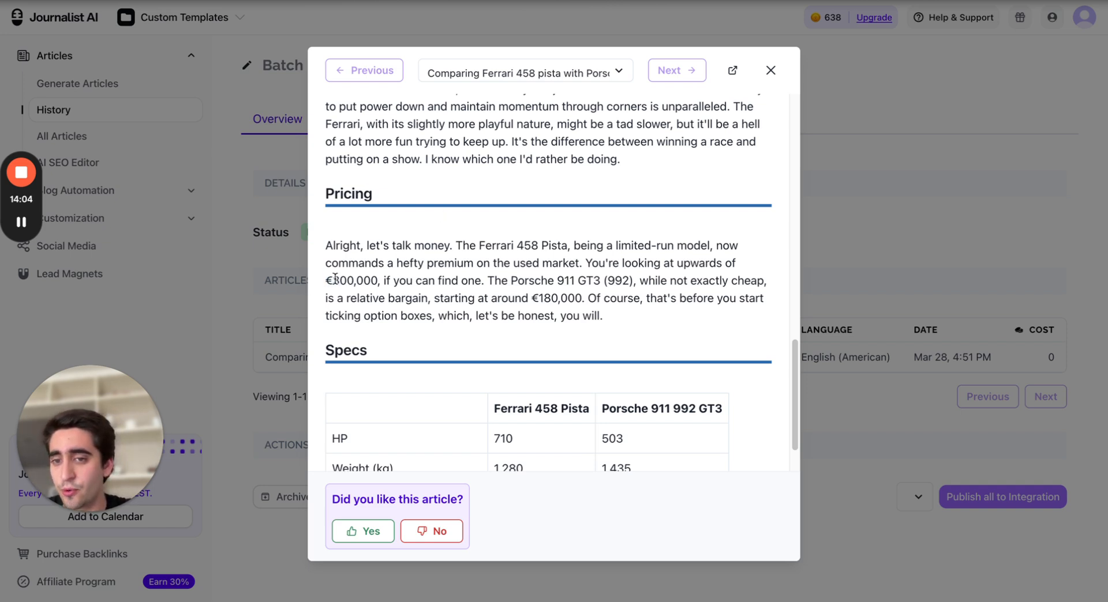
pyautogui.moveTo(327, 245); pyautogui.dragTo(529, 237)
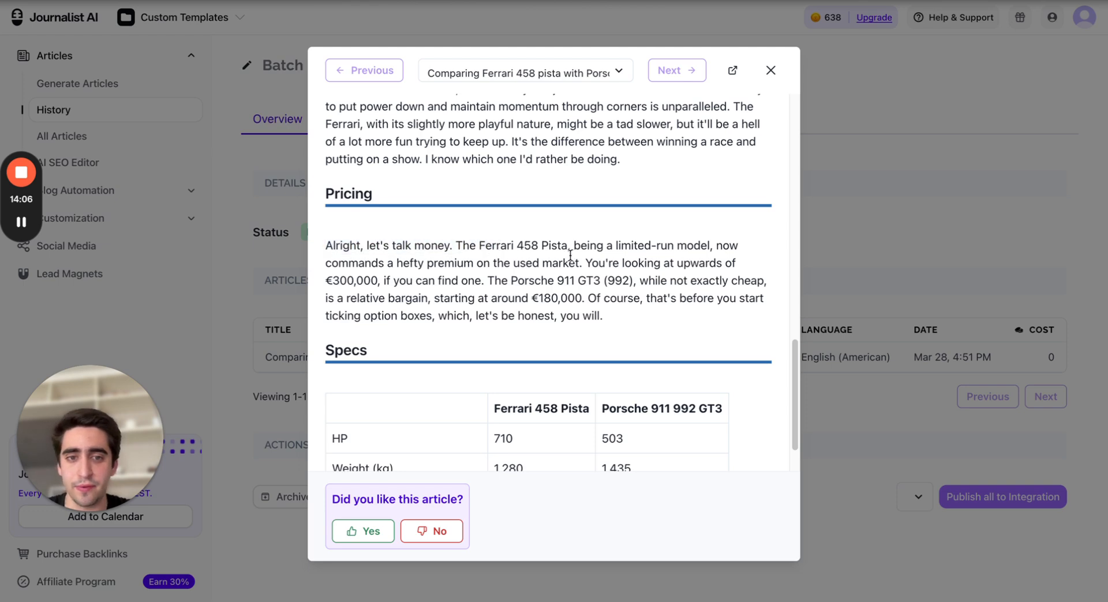
pyautogui.moveTo(590, 263); pyautogui.dragTo(390, 282)
pyautogui.click(390, 282)
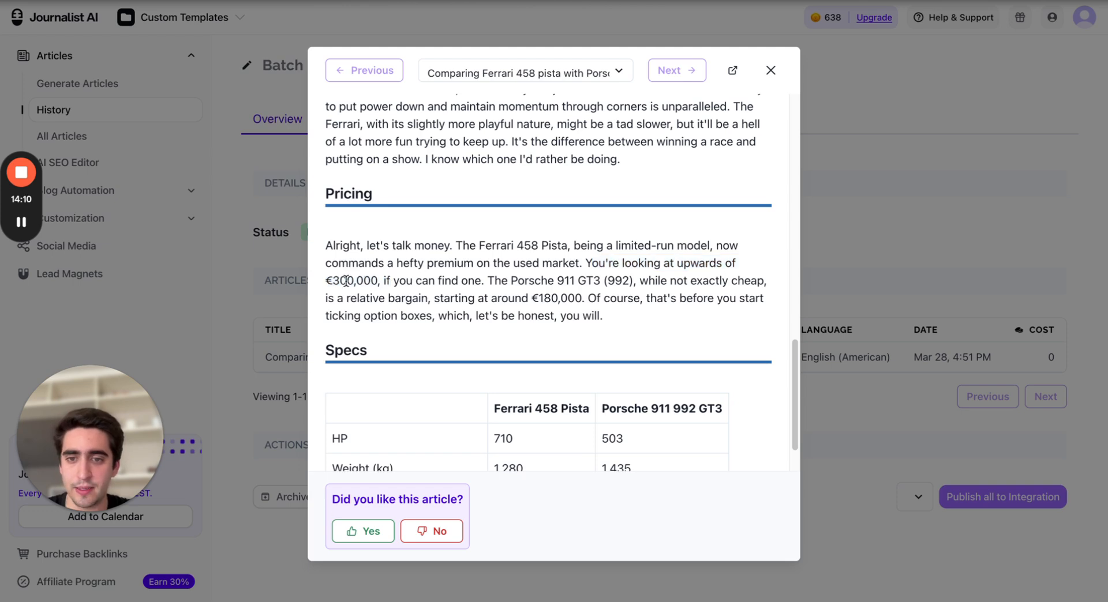
pyautogui.moveTo(509, 281); pyautogui.dragTo(529, 294)
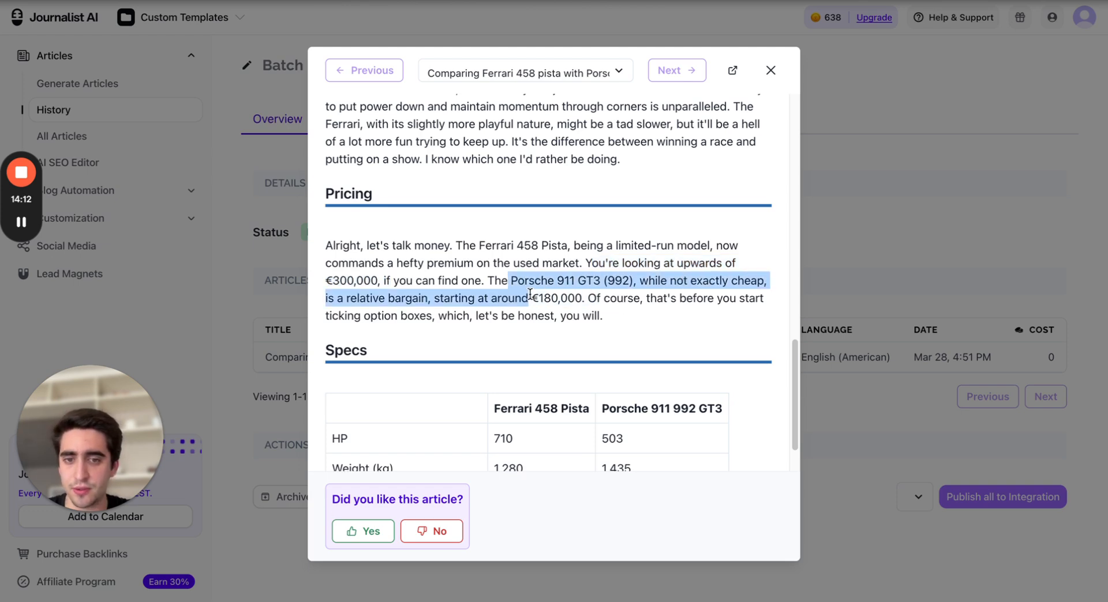
pyautogui.click(530, 295)
pyautogui.scroll(-1, 549, 275)
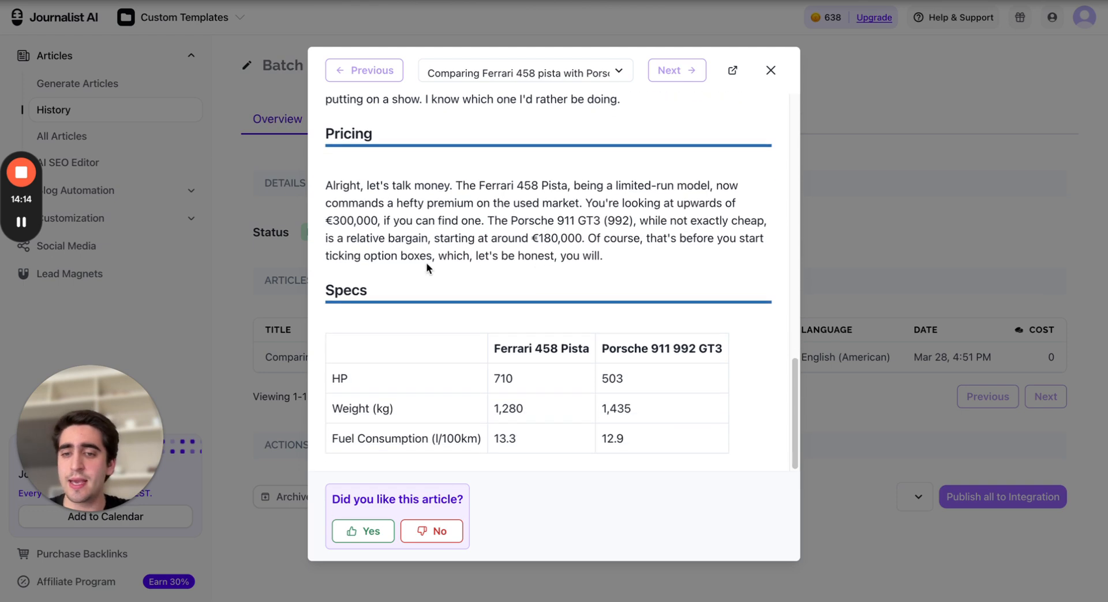
# Examine the Specs table listing HP, weight and fuel consumption for both cars
pyautogui.moveTo(318, 299); pyautogui.dragTo(435, 296)
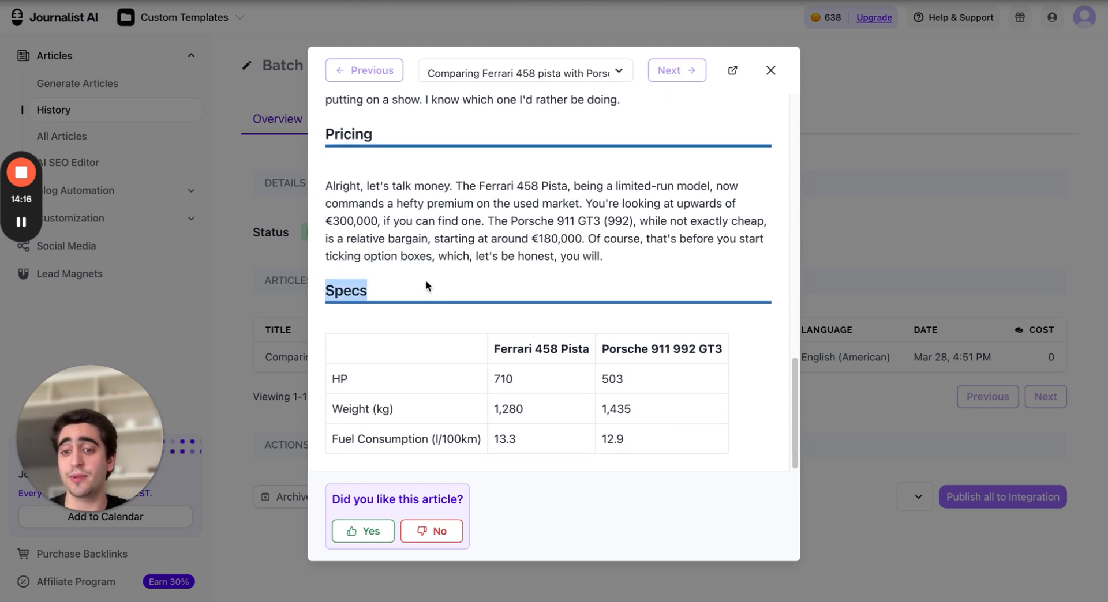
pyautogui.click(425, 280)
pyautogui.moveTo(331, 381); pyautogui.dragTo(397, 415)
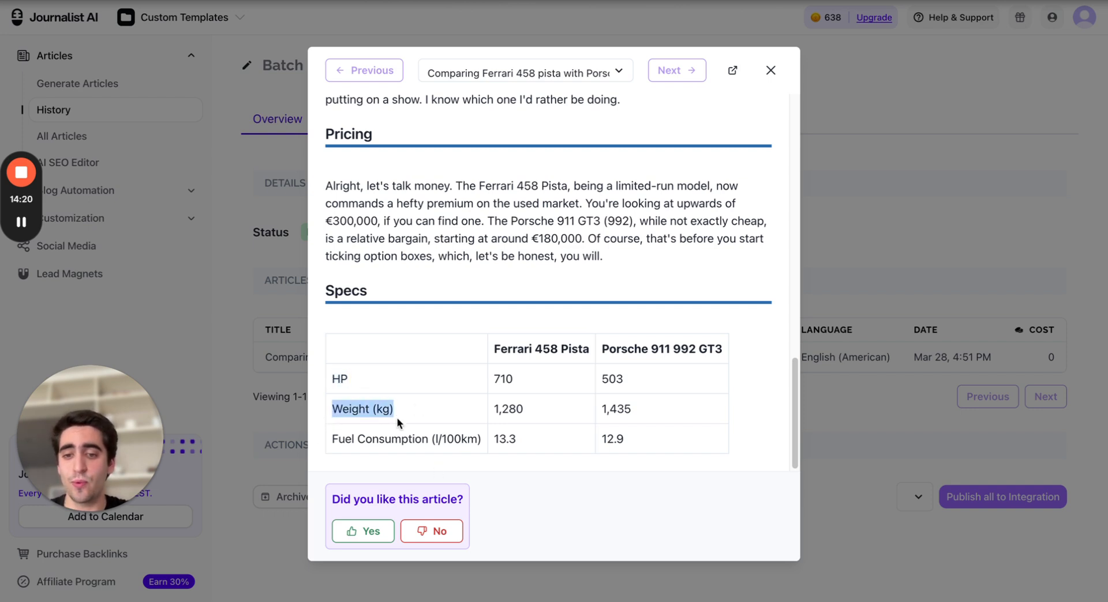
pyautogui.click(330, 443)
pyautogui.moveTo(330, 443); pyautogui.dragTo(575, 433)
pyautogui.click(517, 465)
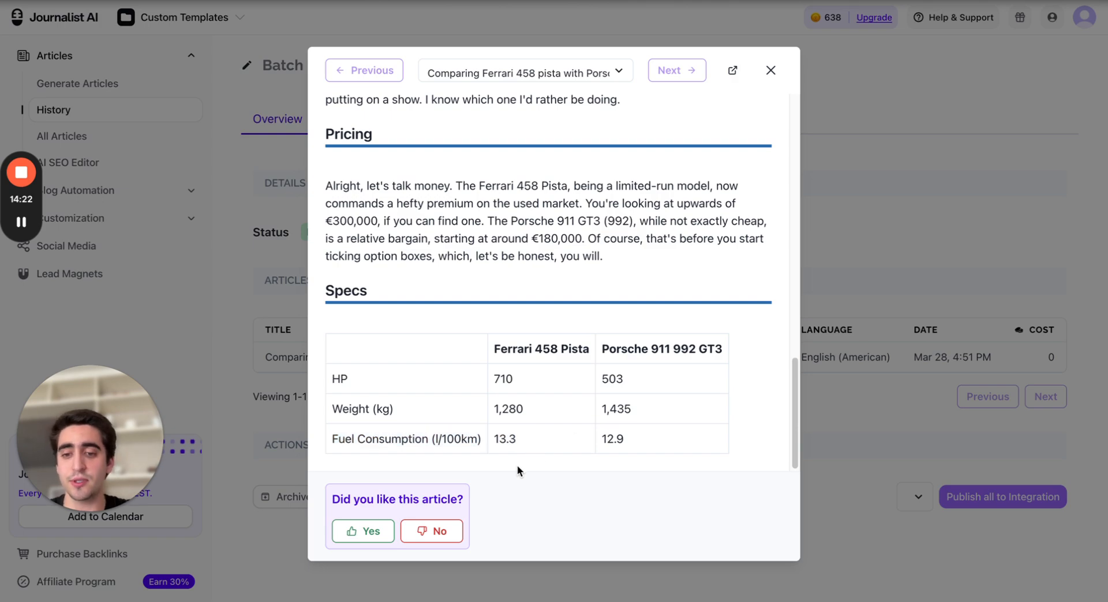
# Return to the article's title and close the article viewer
pyautogui.scroll(8, 529, 448)
pyautogui.scroll(6, 529, 449)
pyautogui.scroll(-14, 534, 448)
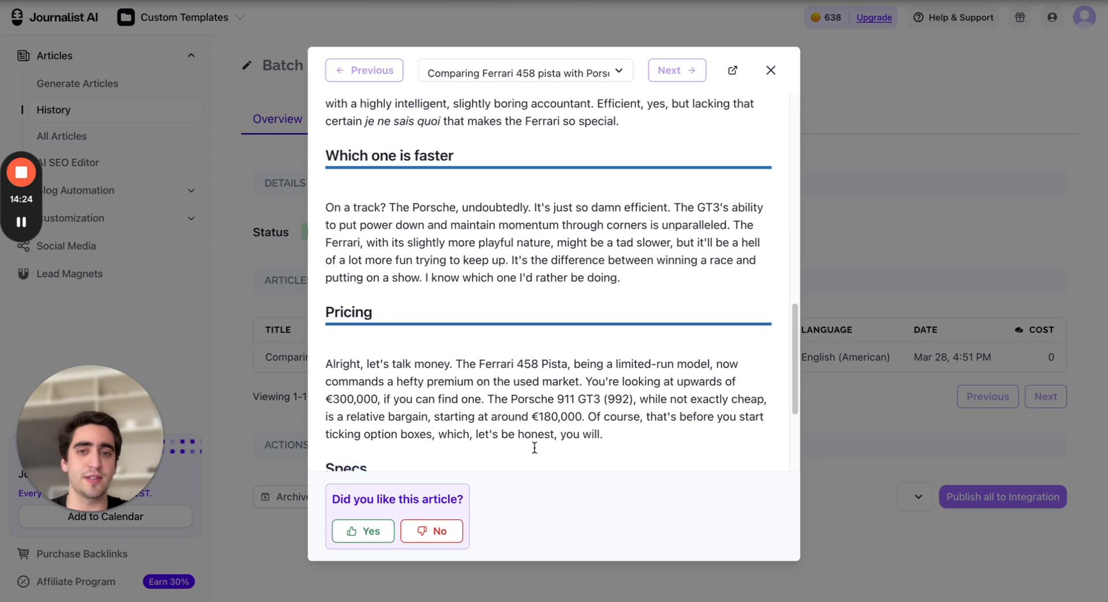
pyautogui.scroll(14, 493, 346)
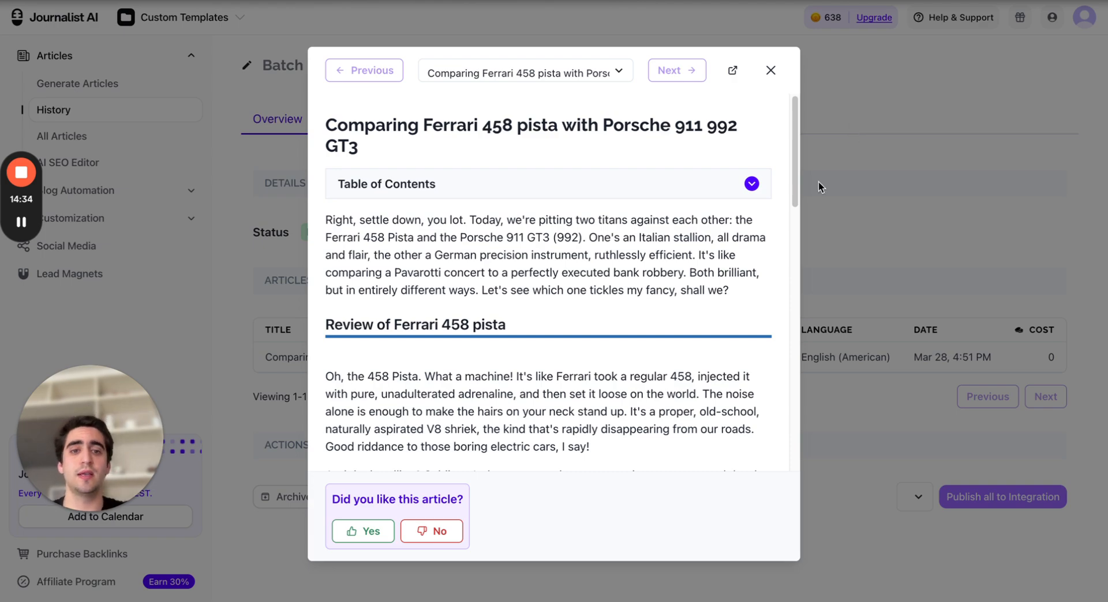
pyautogui.scroll(-12, 605, 287)
pyautogui.click(907, 79)
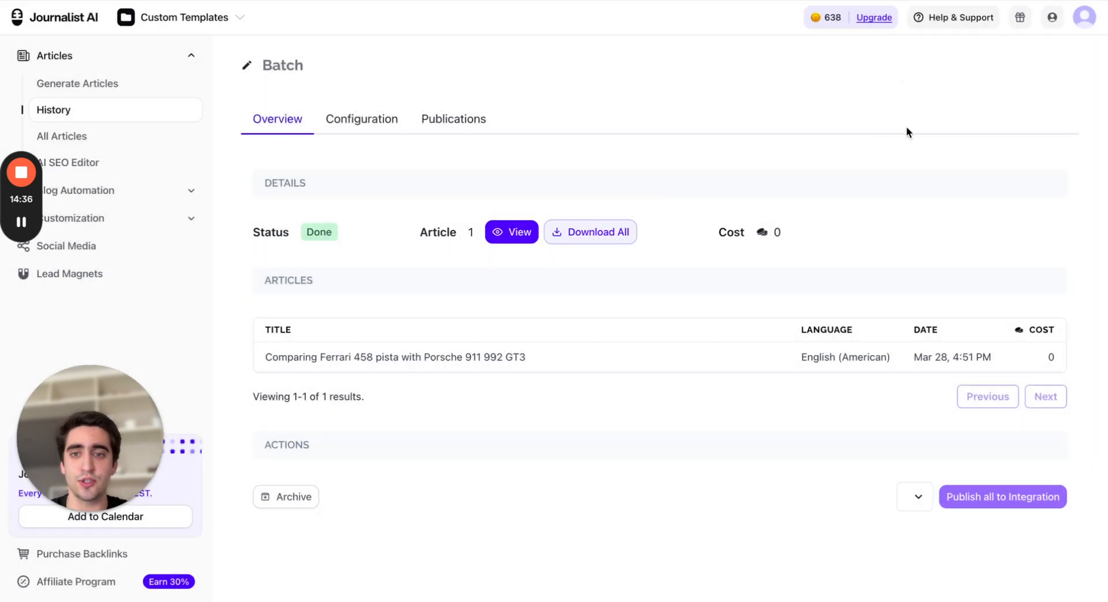
# Switch to another browser tab with the Journalist AI dashboard
pyautogui.hotkey('ctrl', 'Tab')
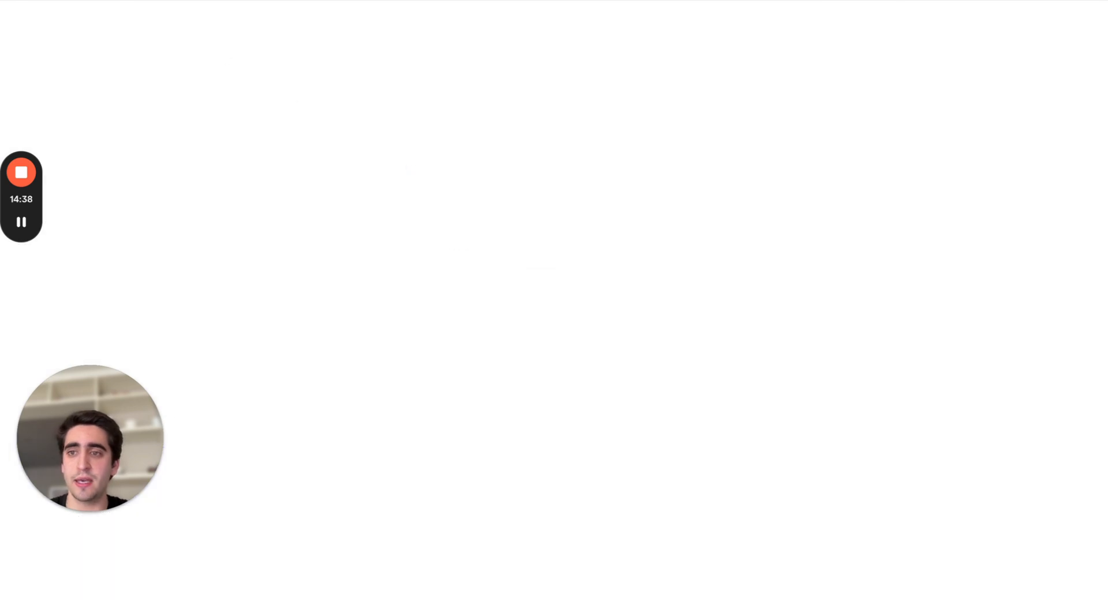
pyautogui.hotkey('ctrl', 'Tab')
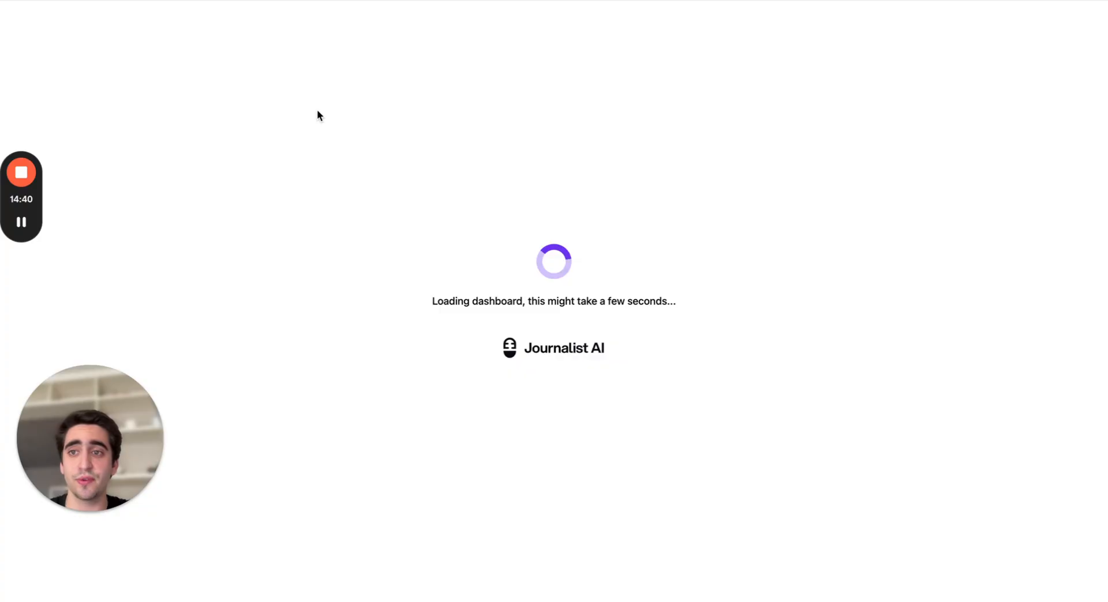